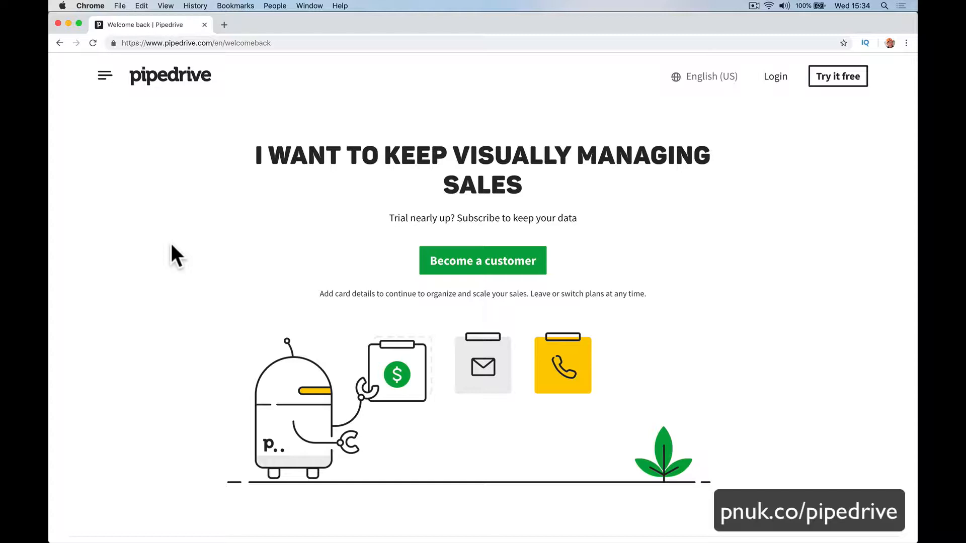
Check the system clock, then start Pipedrive's free-trial sign-up.
click(842, 5)
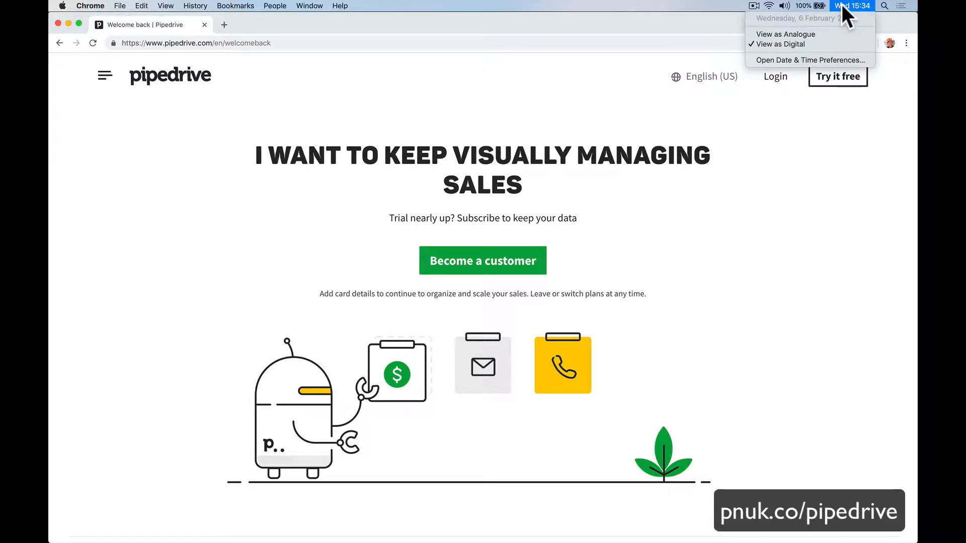
click(787, 112)
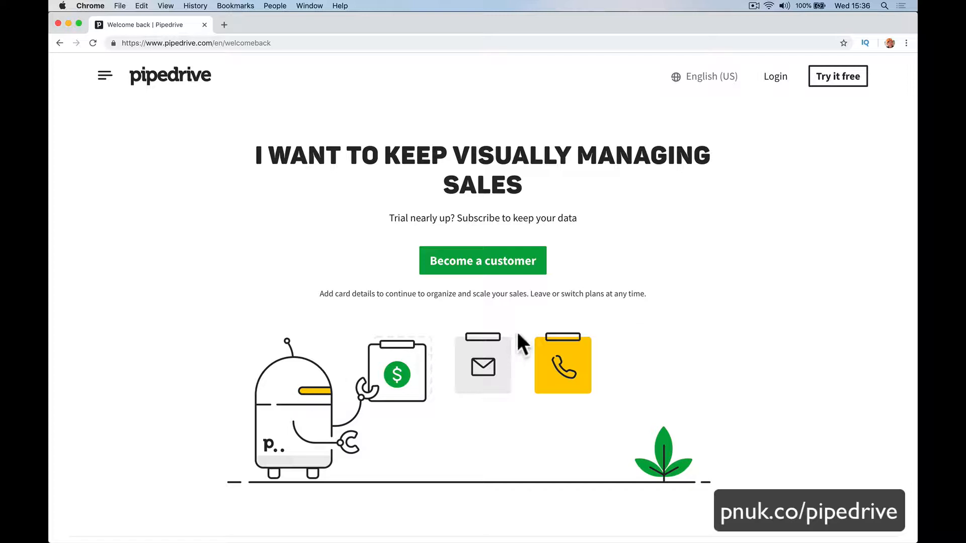
click(828, 80)
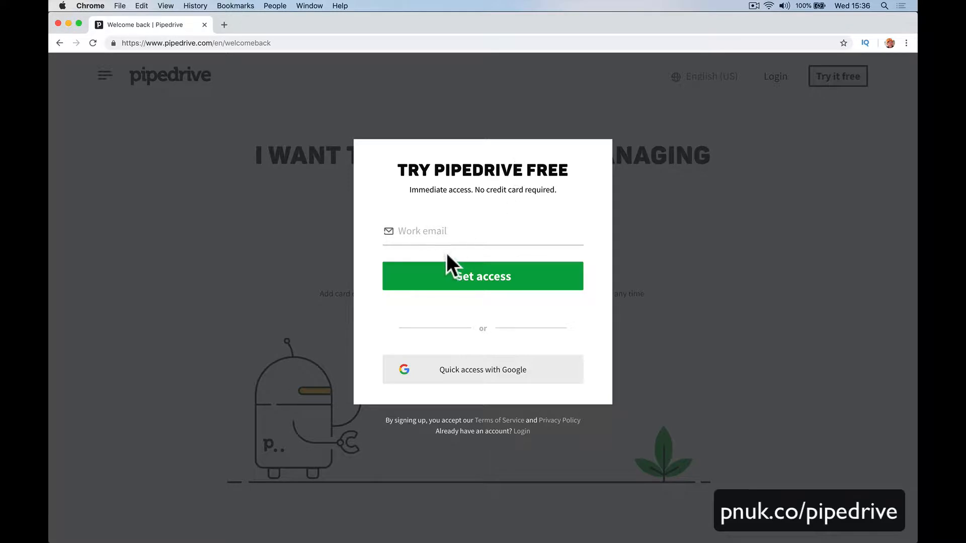
Enter the work e-mail address, fixing a typo, and request trial access.
click(445, 231)
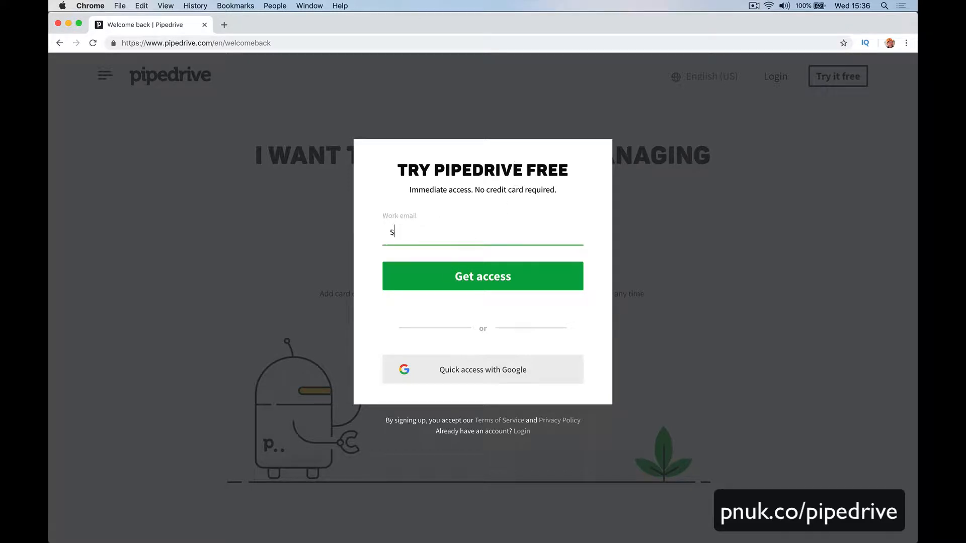
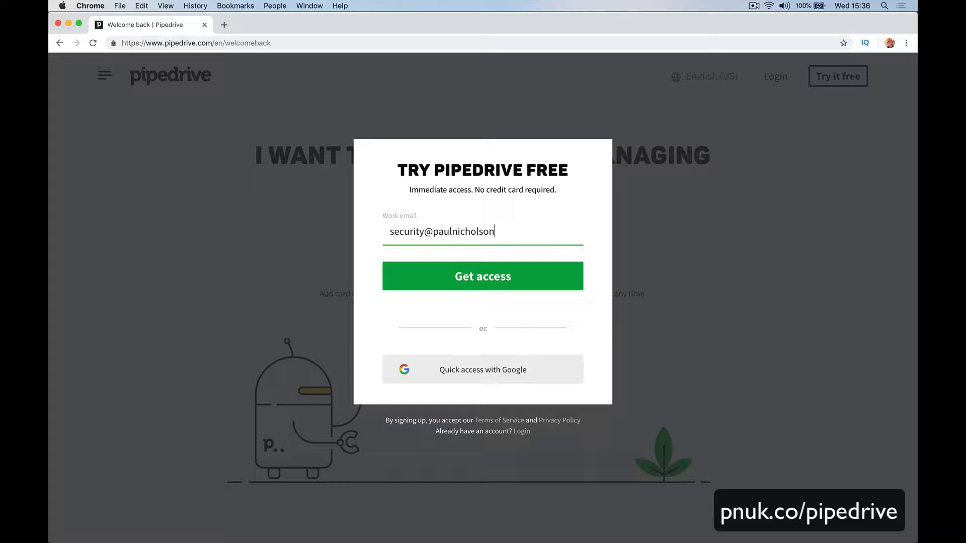
click(436, 282)
click(436, 281)
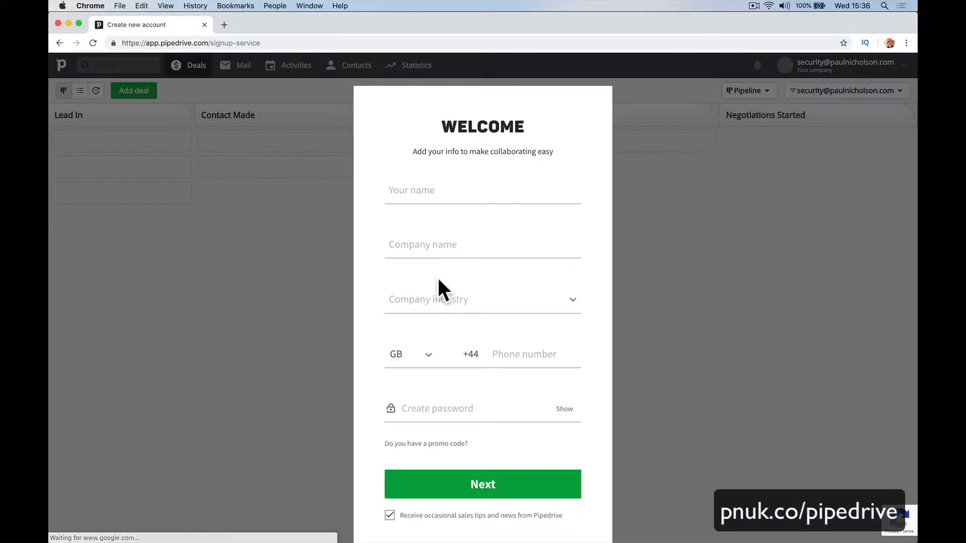
Fill in your name, company Happy-Me Security and industry Construction.
click(440, 195)
text(Paul Nicholson)
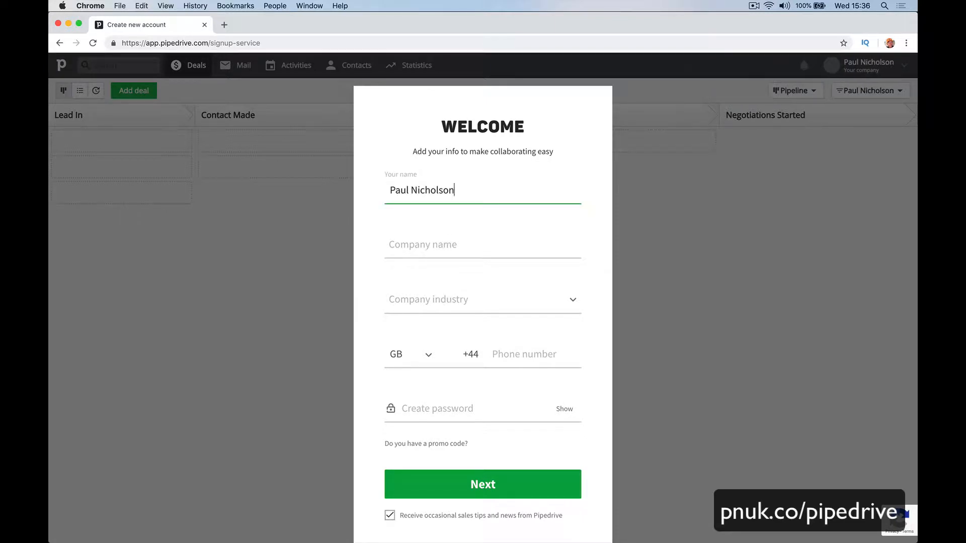
key(Tab)
text(Hap)
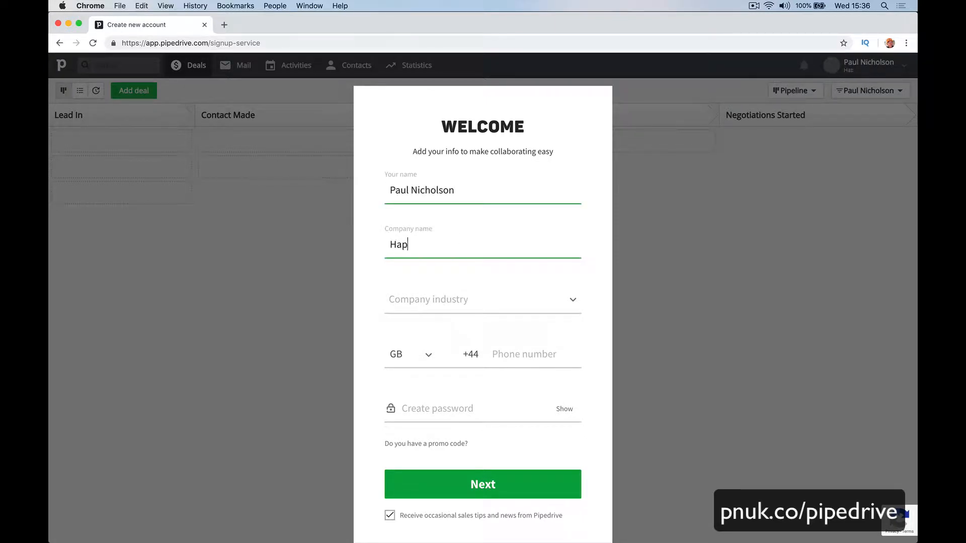
text(py-Me Security)
key(Tab)
click(447, 301)
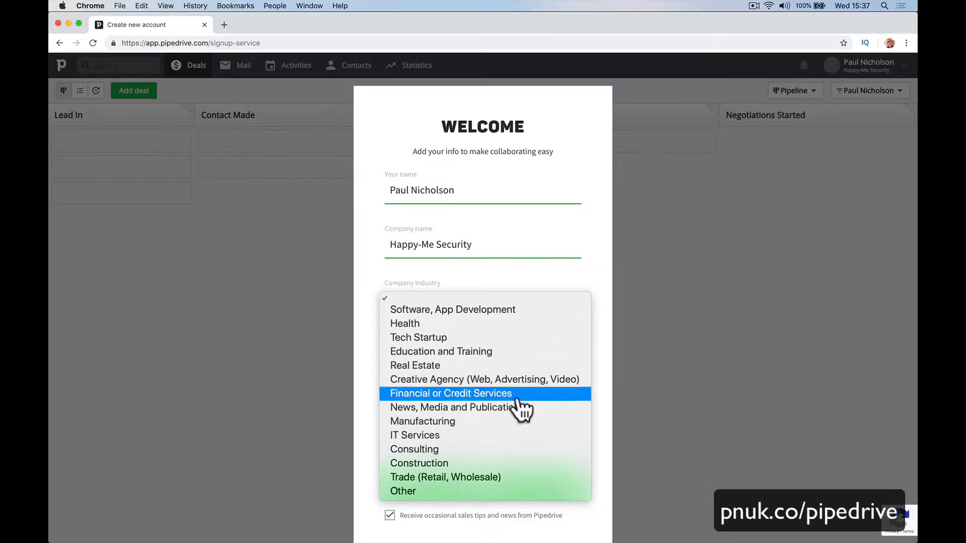
click(514, 463)
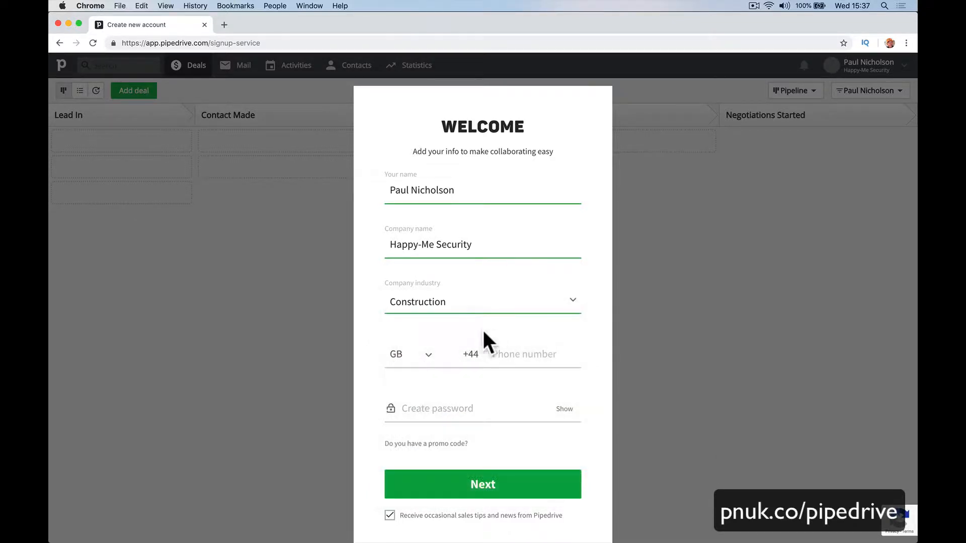
Enter the phone number and the account password.
click(506, 358)
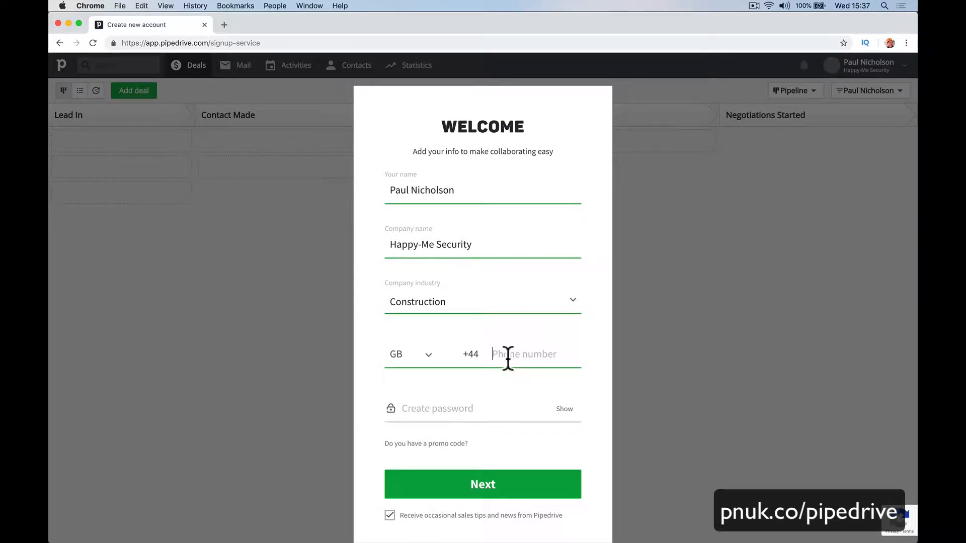
click(448, 413)
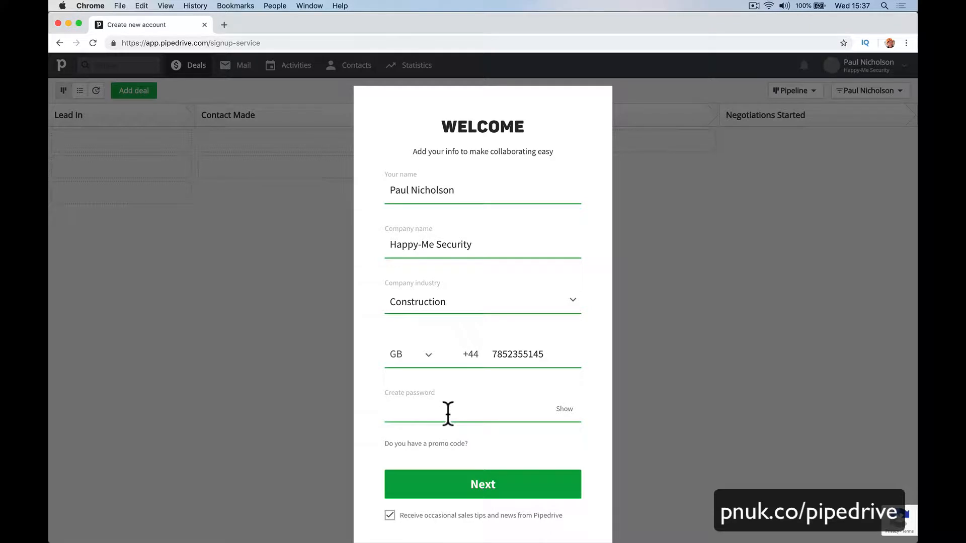
text(p)
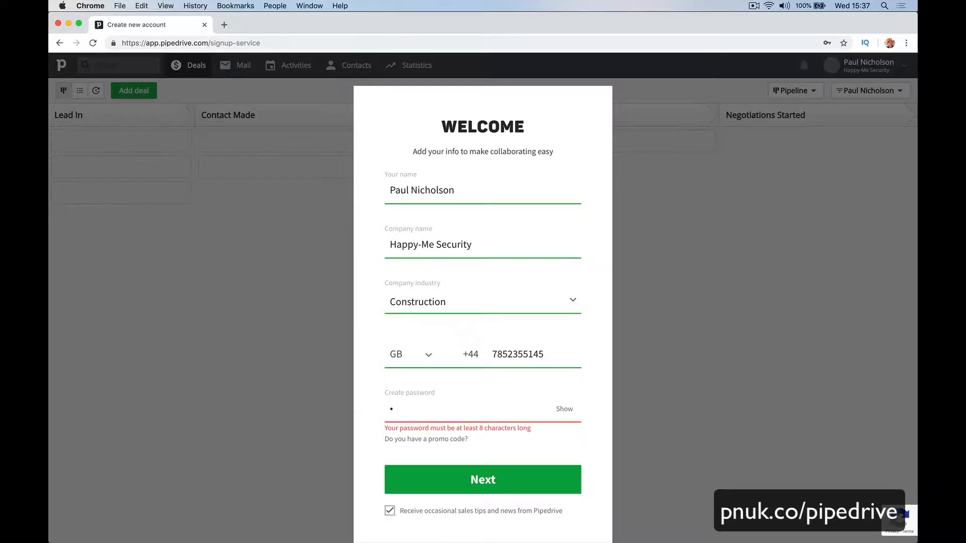
text(*********)
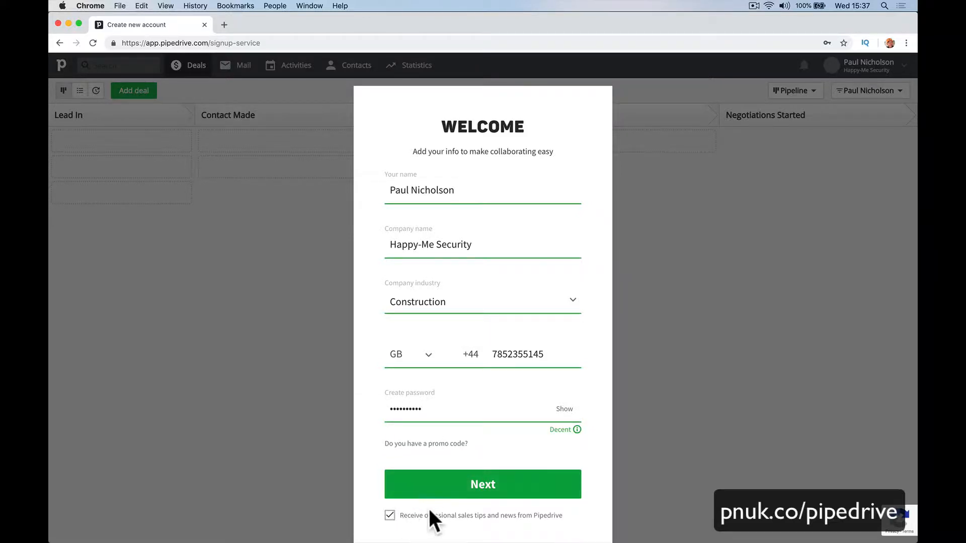
Submit the account details, decline saving the password, and choose 2-5 users and Managing a sales team.
click(453, 486)
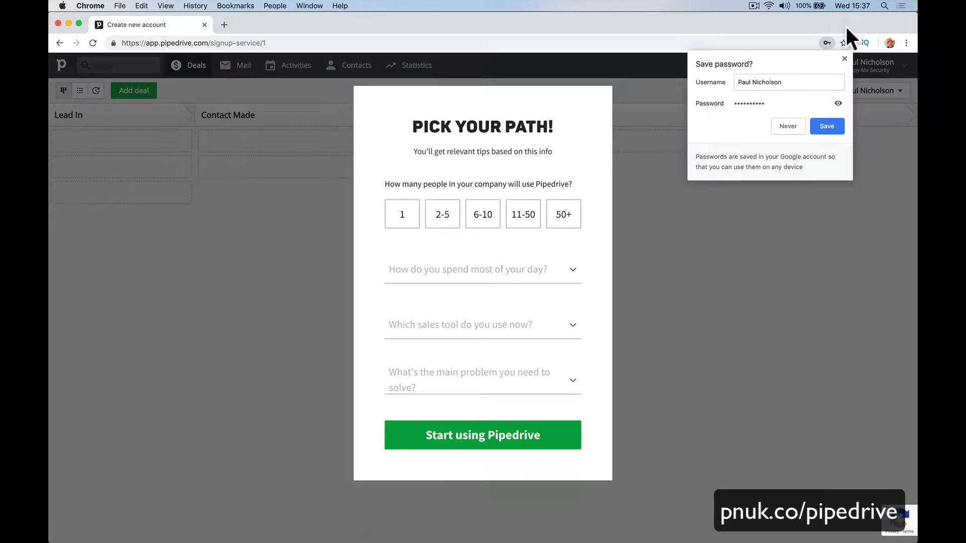
click(843, 59)
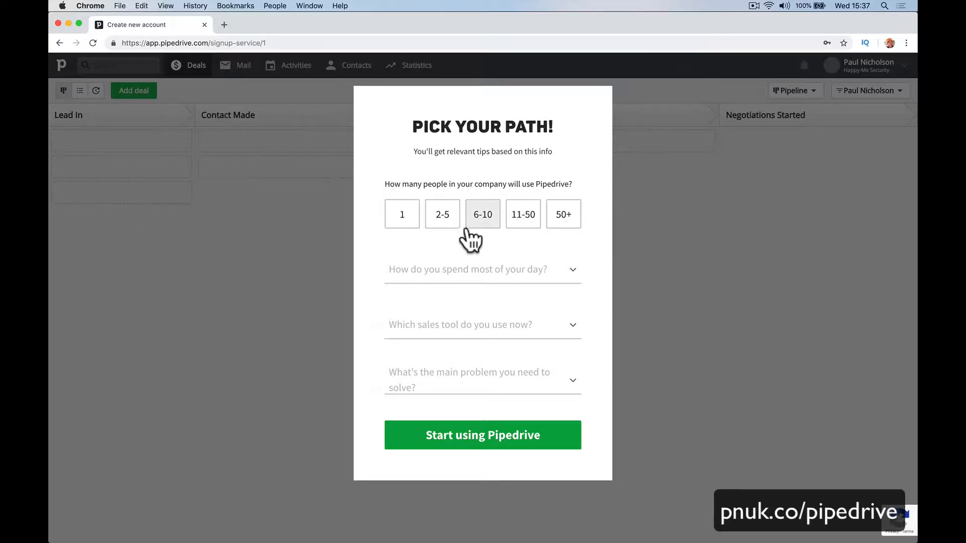
click(447, 223)
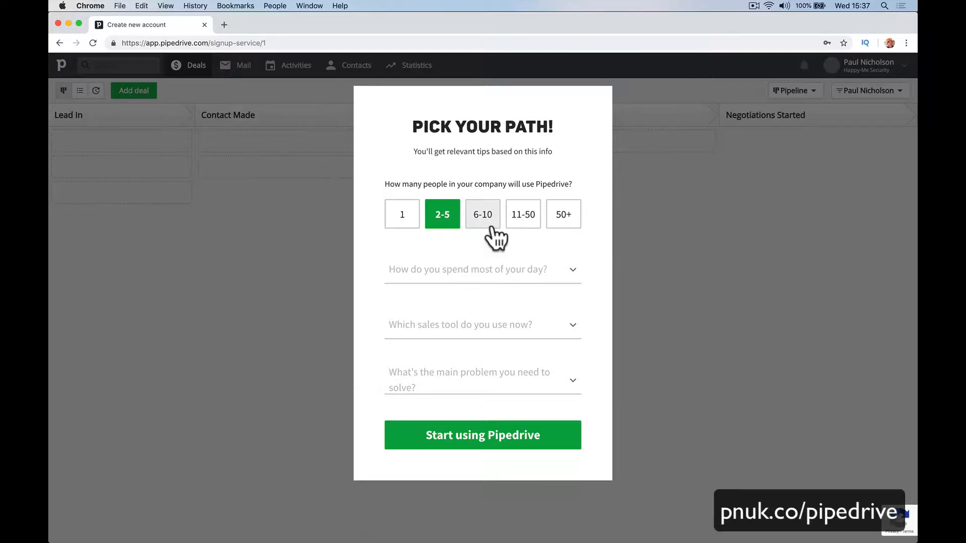
click(476, 280)
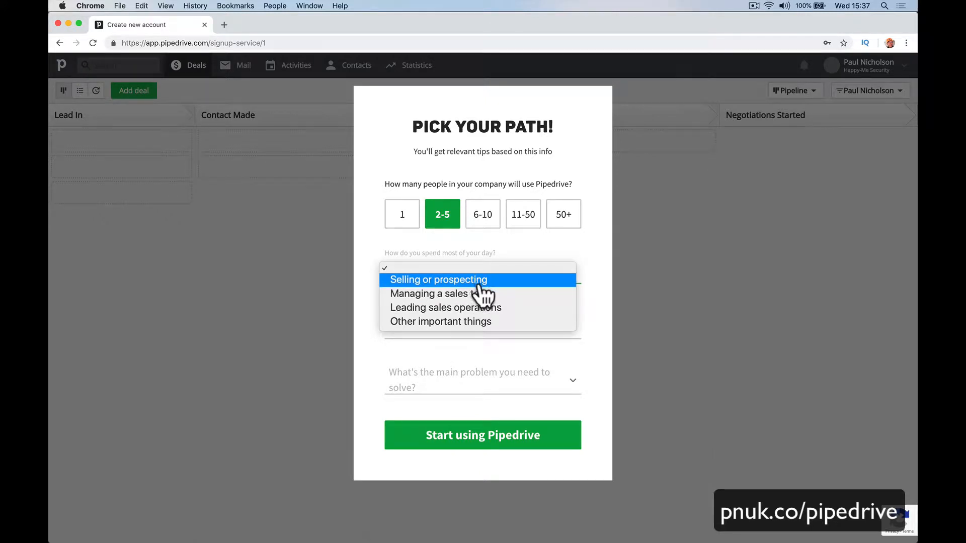
click(484, 298)
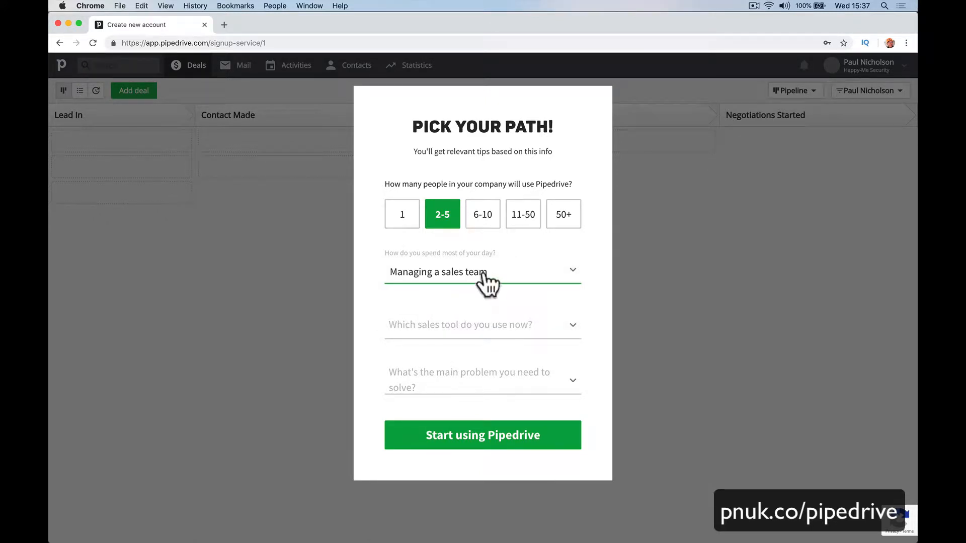
Set the current tool to Spreadsheets and the problem to unorganised sales info, then create the account.
click(520, 327)
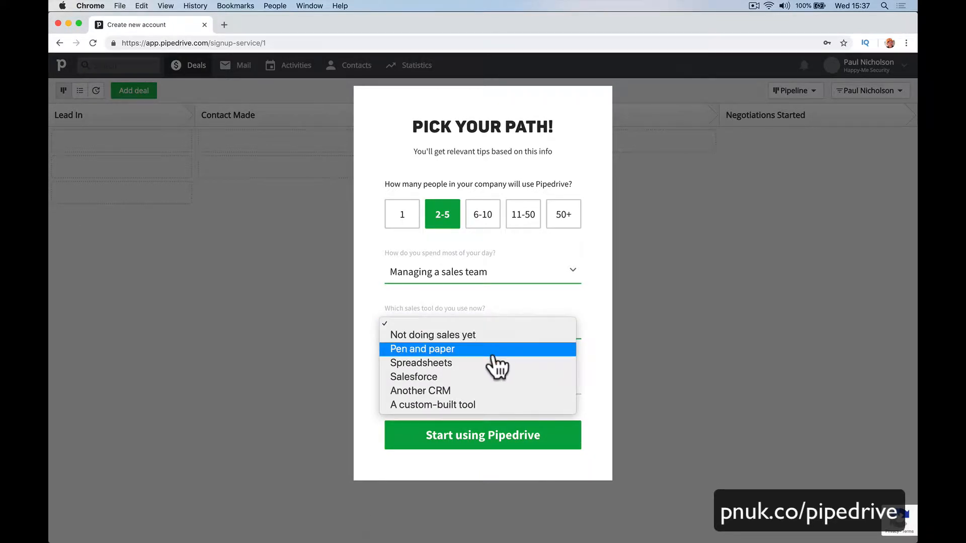
click(493, 391)
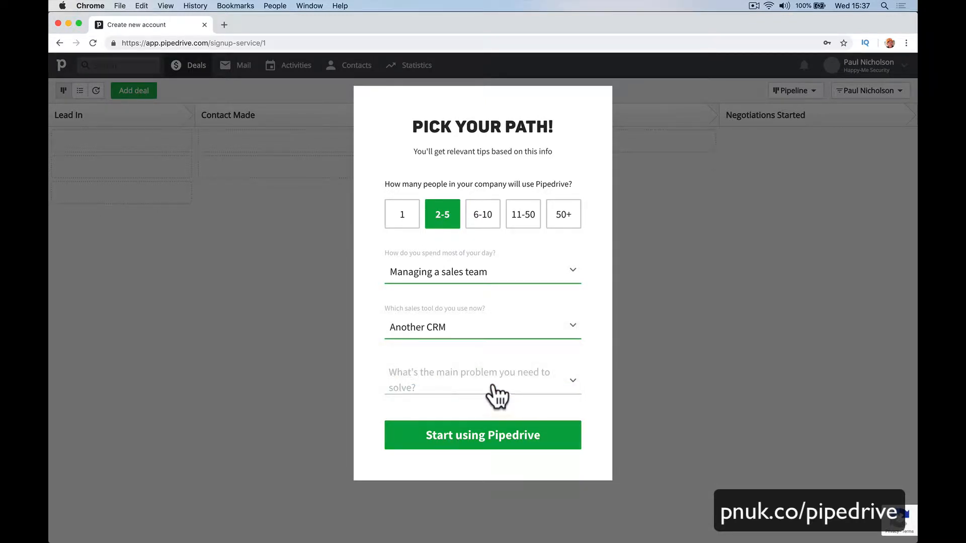
click(495, 391)
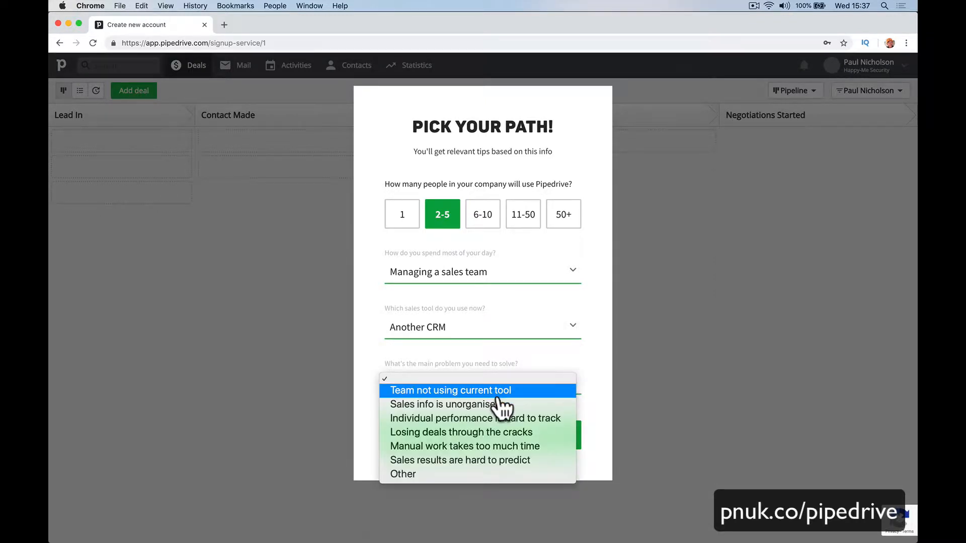
click(499, 405)
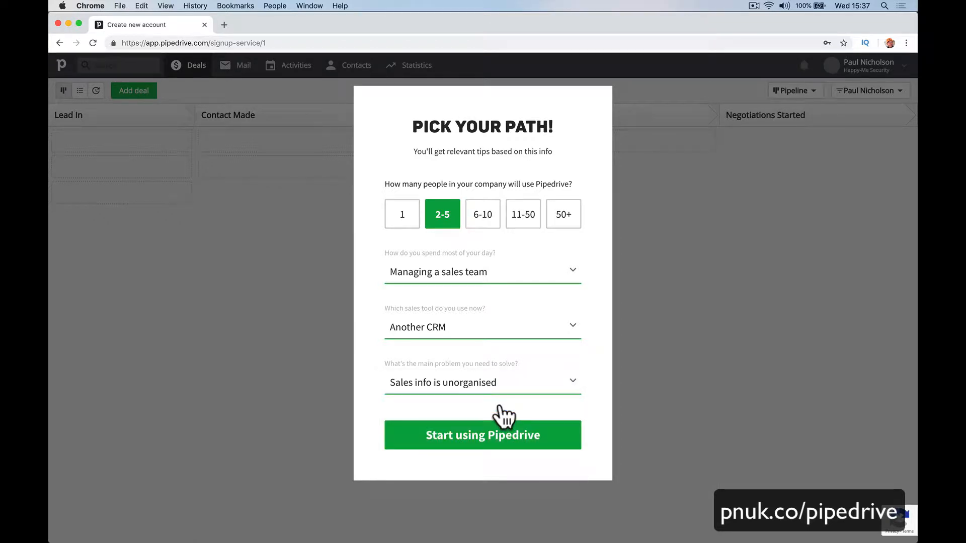
click(495, 334)
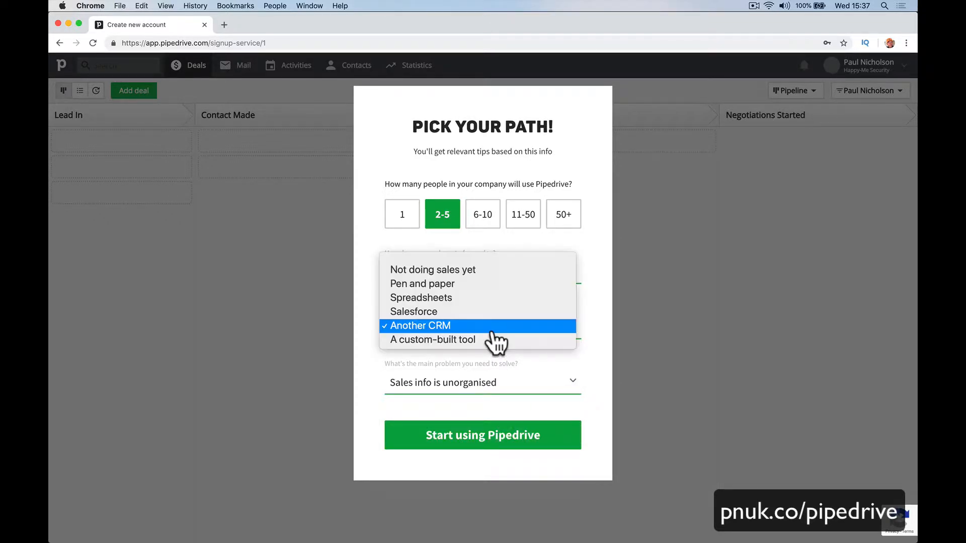
click(485, 299)
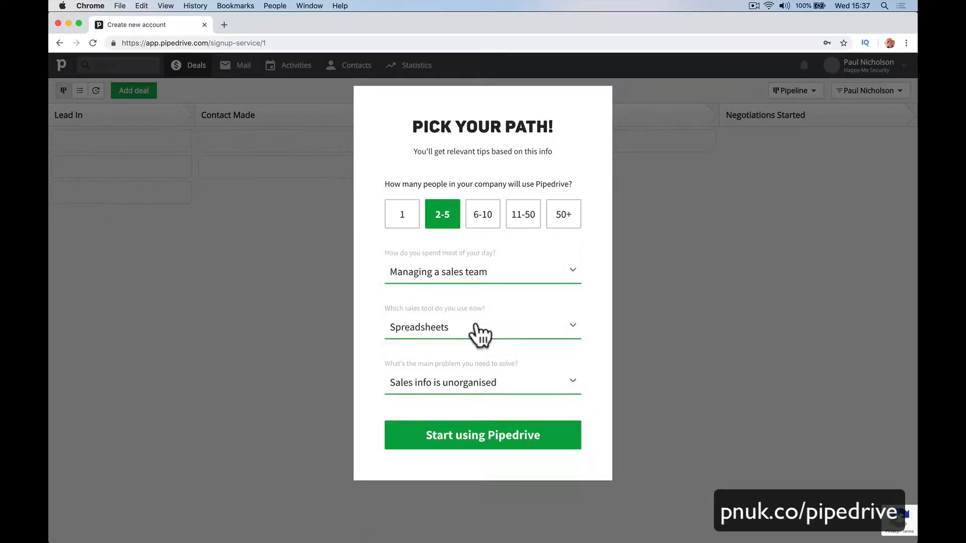
click(463, 435)
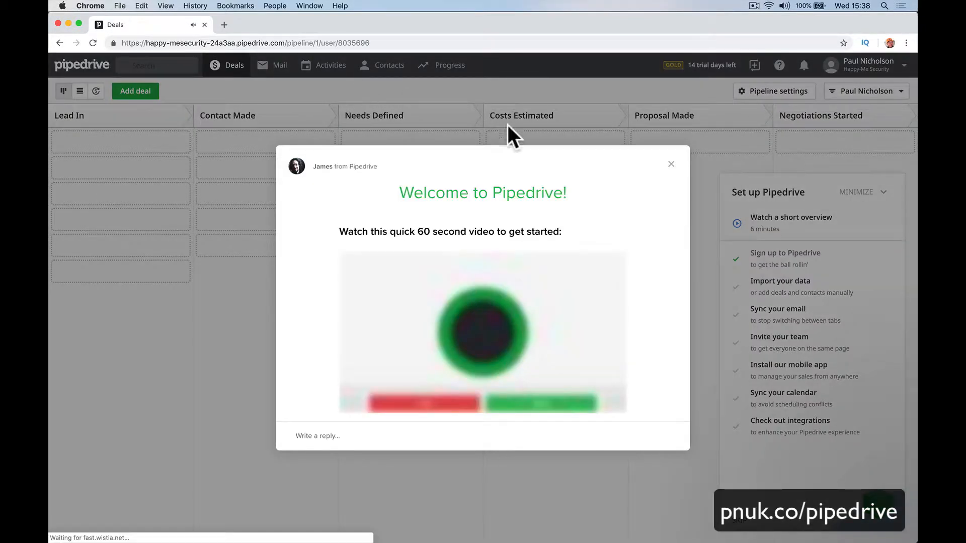
Close the welcome video and open the trial's Manage subscription plan comparison.
click(671, 165)
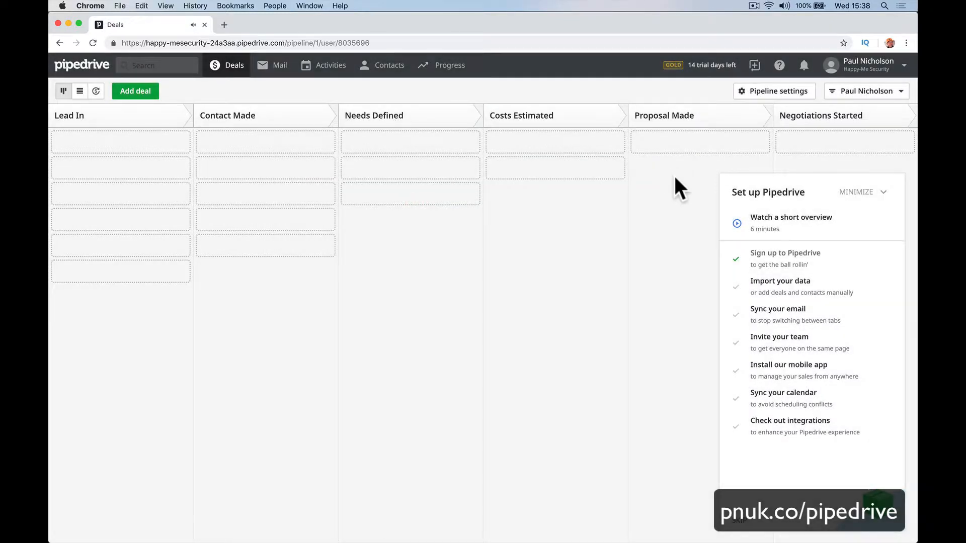
click(698, 65)
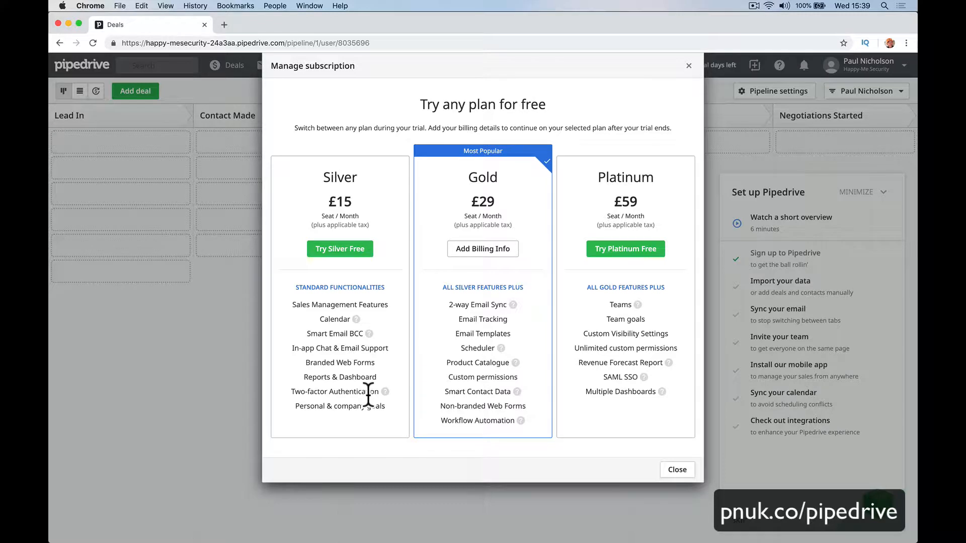
Switch the trial to the Silver plan, close the chat popup, and expand the Set up Pipedrive checklist.
mouse_move(386, 391)
click(354, 249)
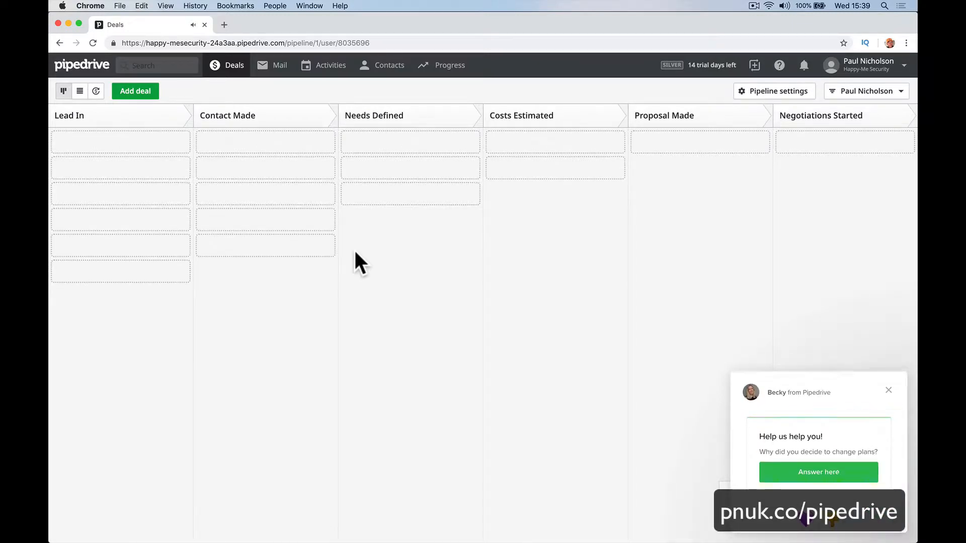
click(888, 391)
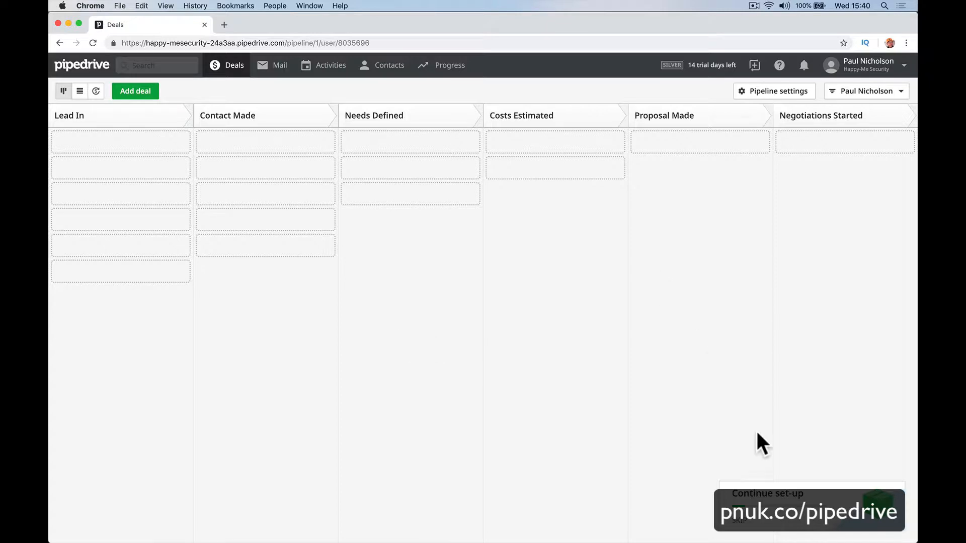
click(774, 496)
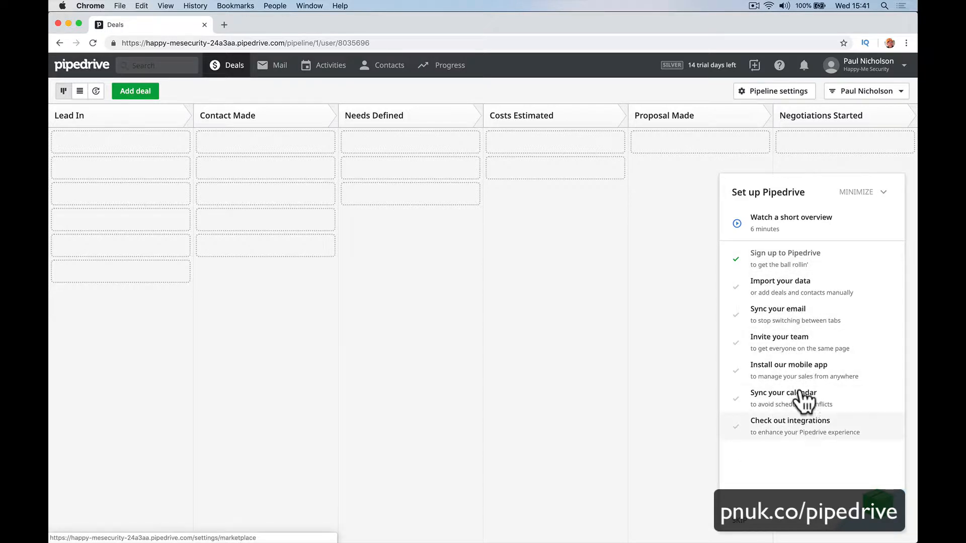
Minimize the Set up Pipedrive panel to reveal the full Deals pipeline.
click(864, 193)
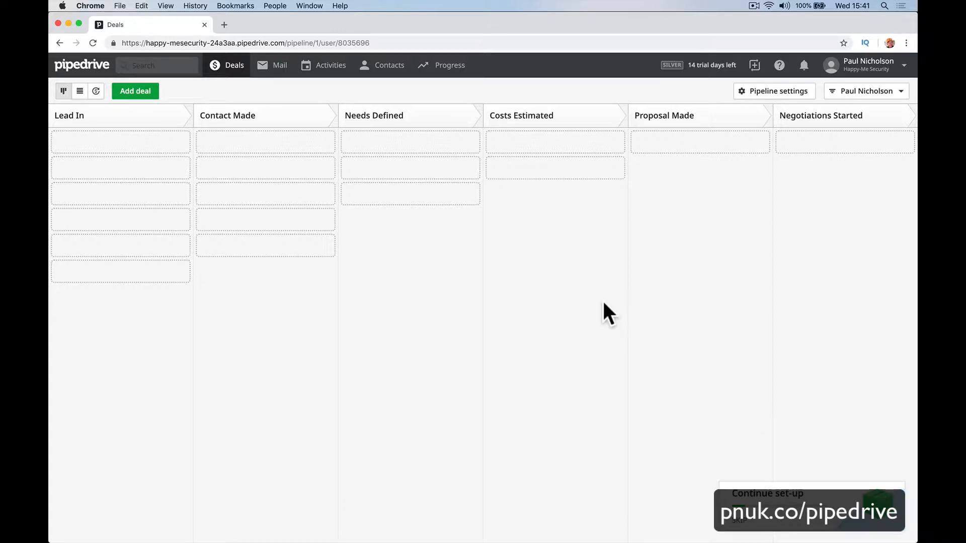
Visit the Mail section, then the Activities list.
click(278, 68)
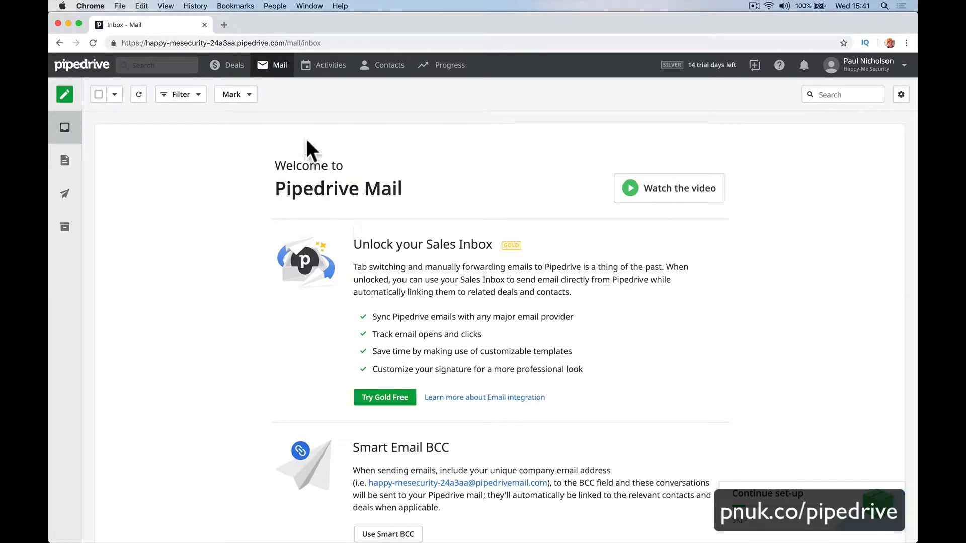
click(330, 69)
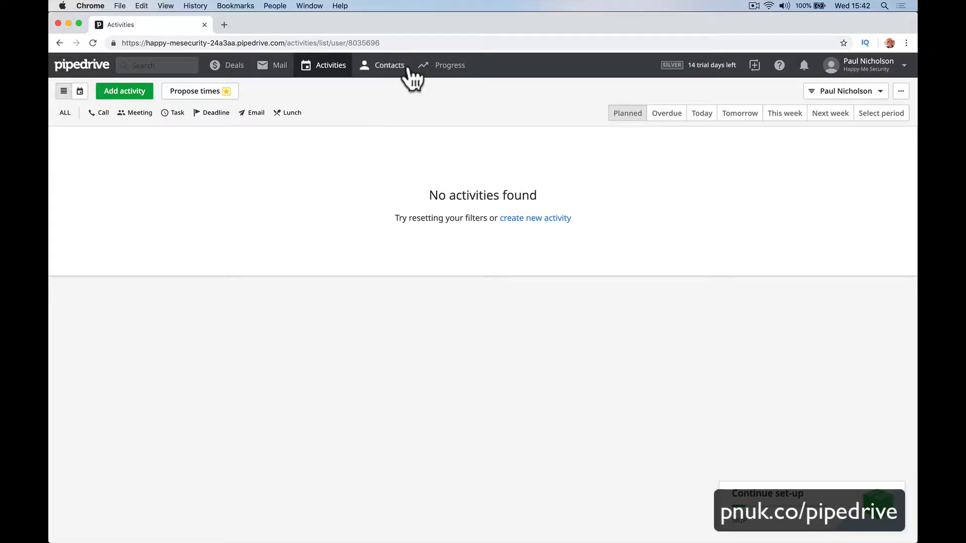
From Contacts, view the People list, then Organizations, then People again.
mouse_move(395, 76)
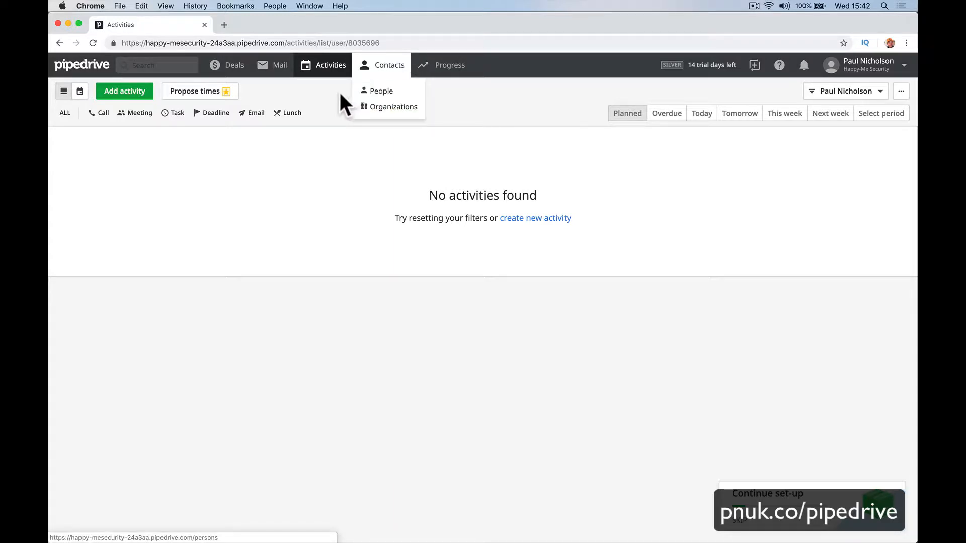
click(383, 92)
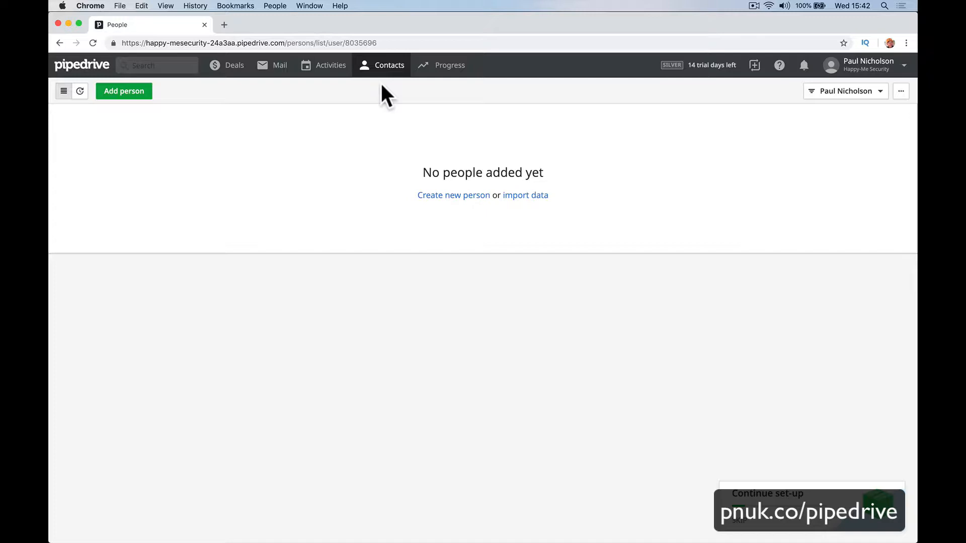
mouse_move(382, 78)
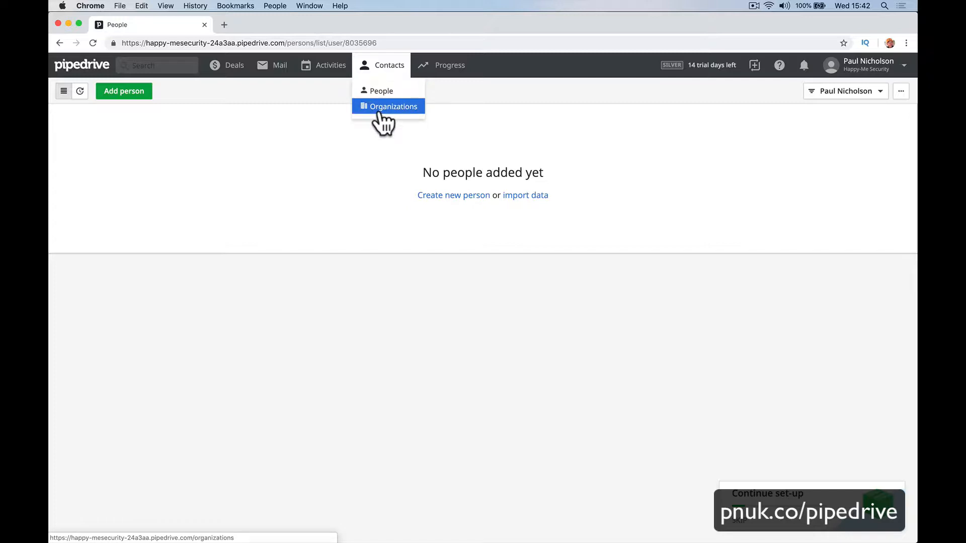
click(380, 107)
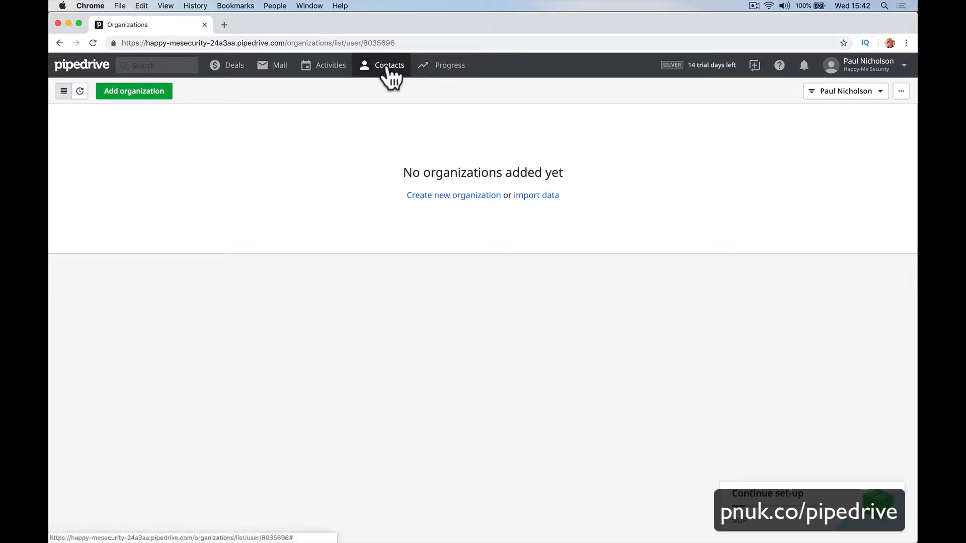
mouse_move(385, 70)
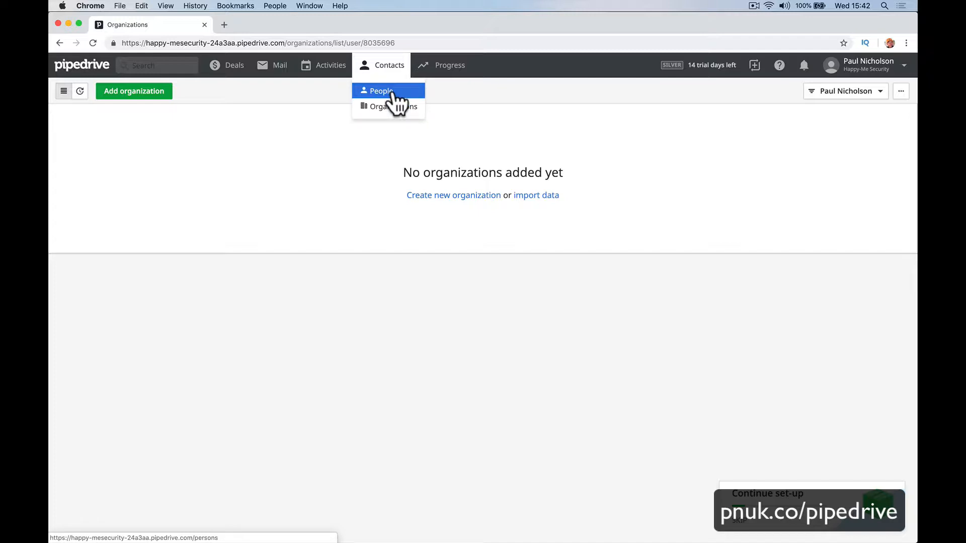
click(392, 92)
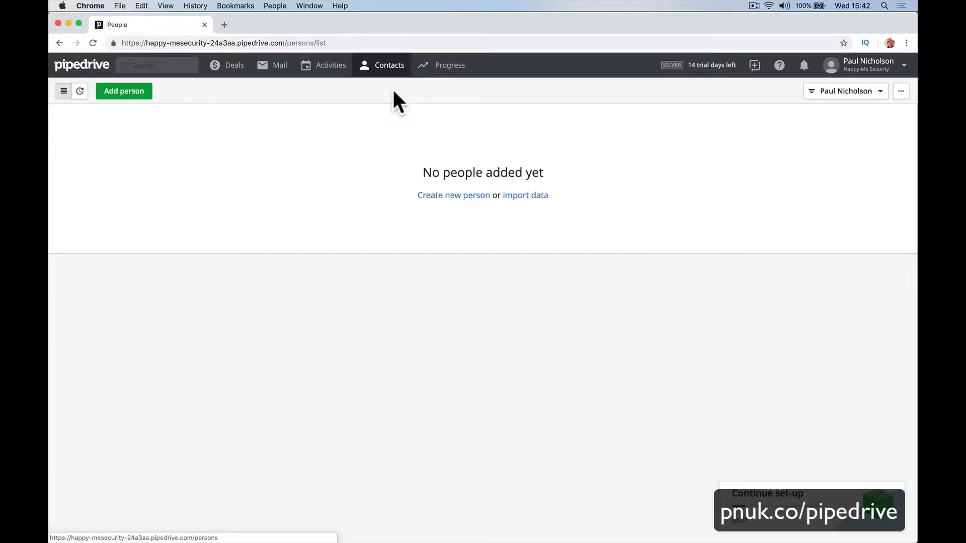
View the Progress Dashboard, Reports and Goals pages, then return to the Deals pipeline.
mouse_move(444, 72)
click(442, 88)
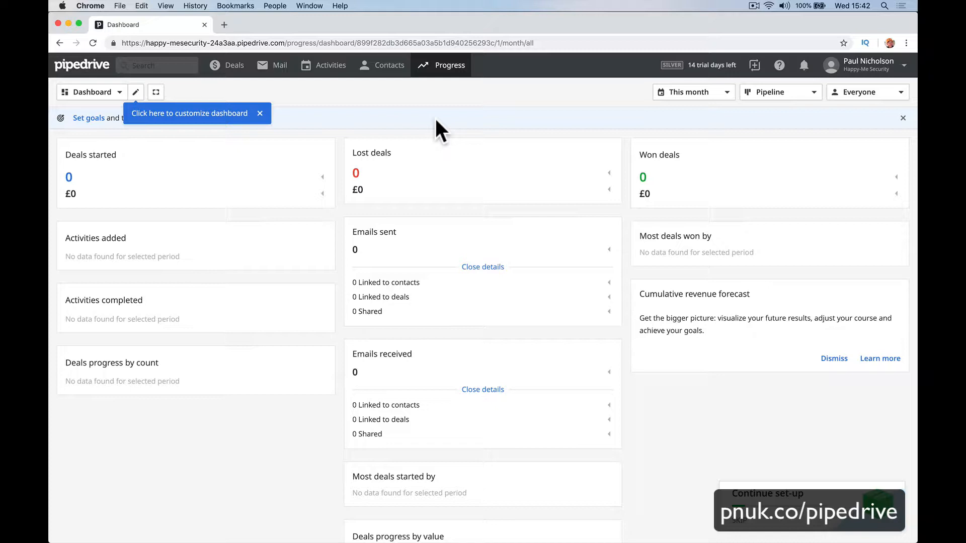
mouse_move(442, 67)
click(443, 104)
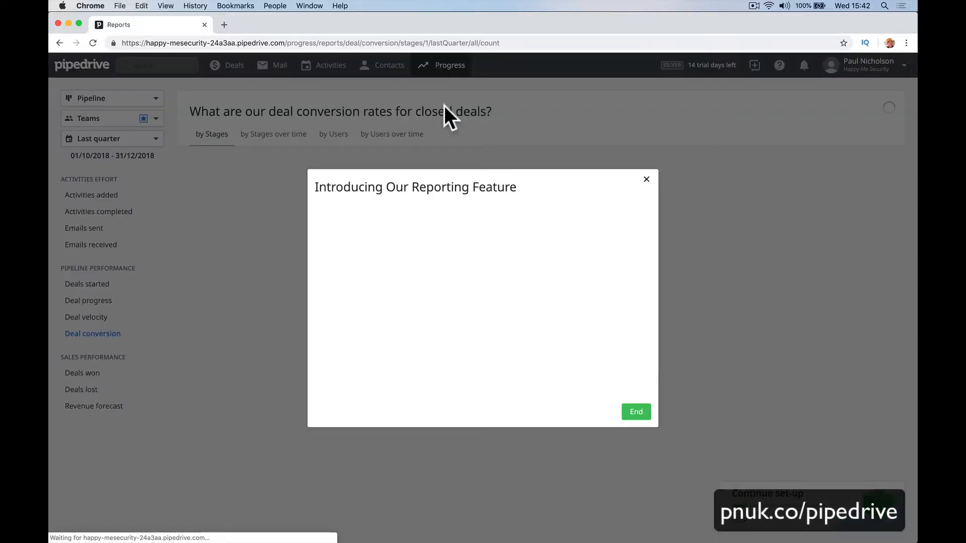
click(646, 180)
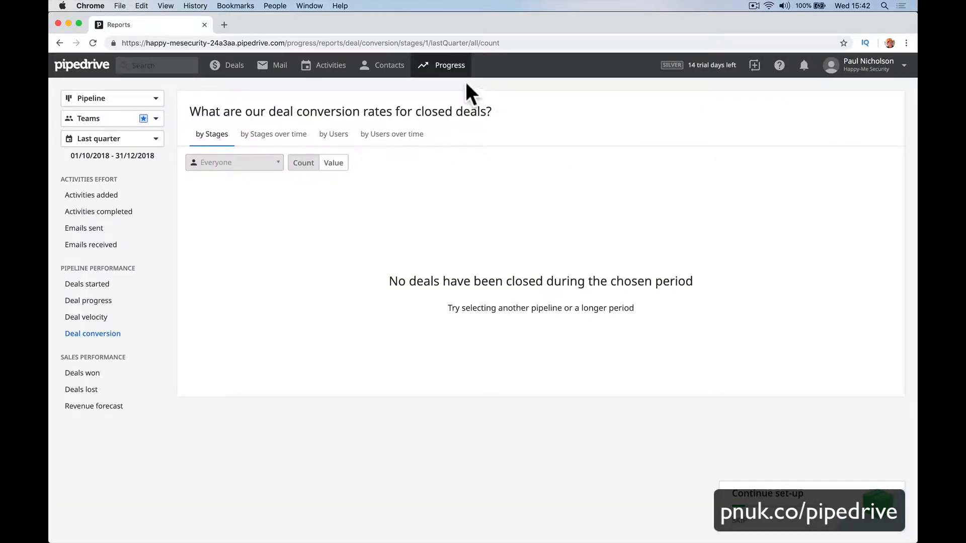
mouse_move(445, 66)
click(452, 121)
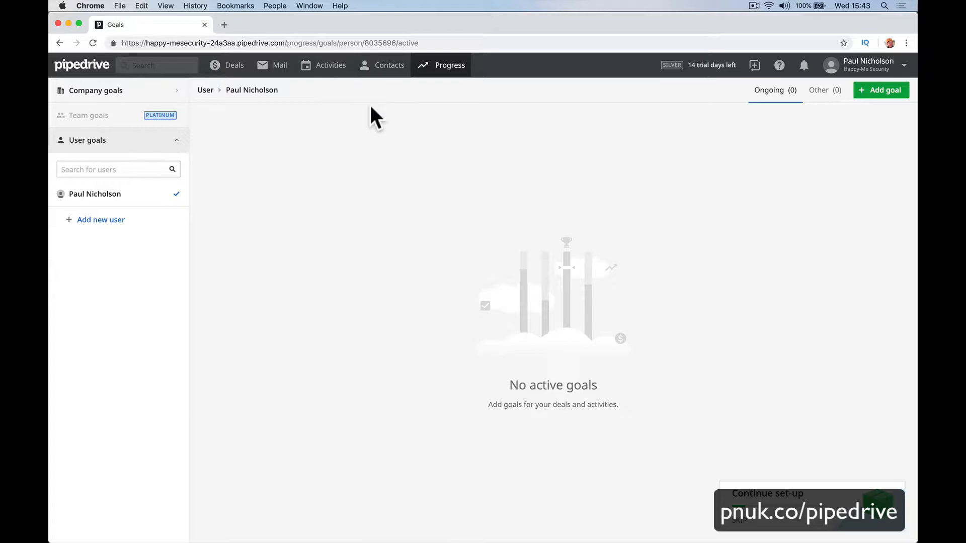
click(227, 64)
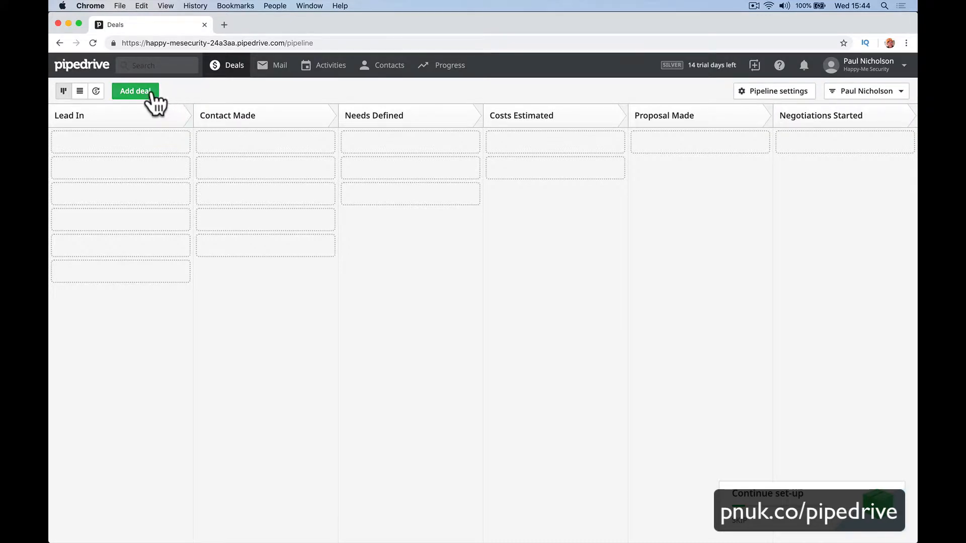
Start a new deal with the contact person and new organization Happy-Me Ltd.
click(754, 65)
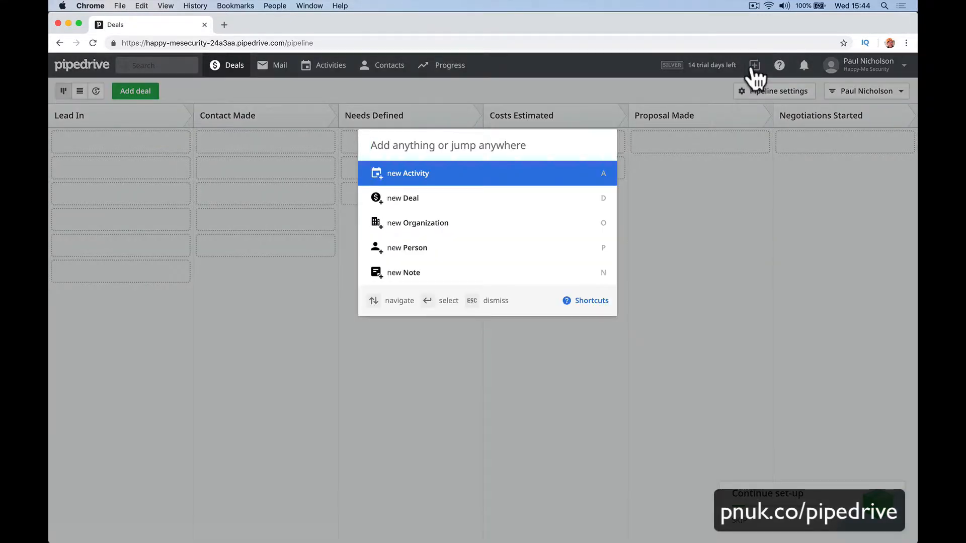
click(662, 222)
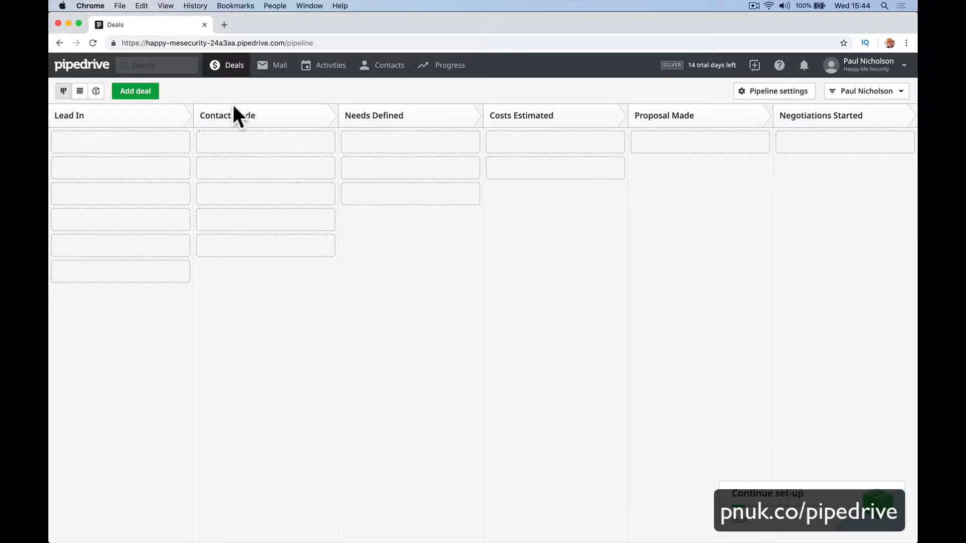
click(143, 91)
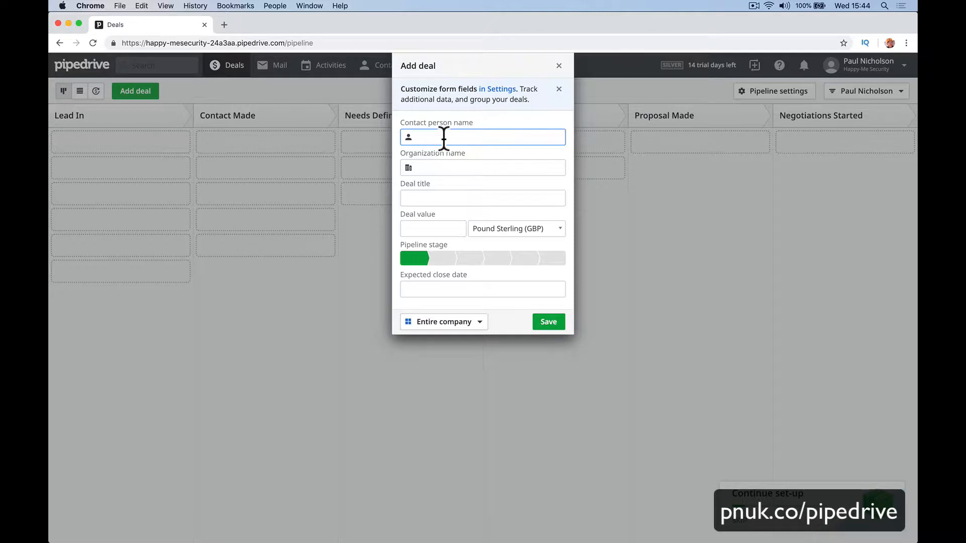
text(Paul Nicholson)
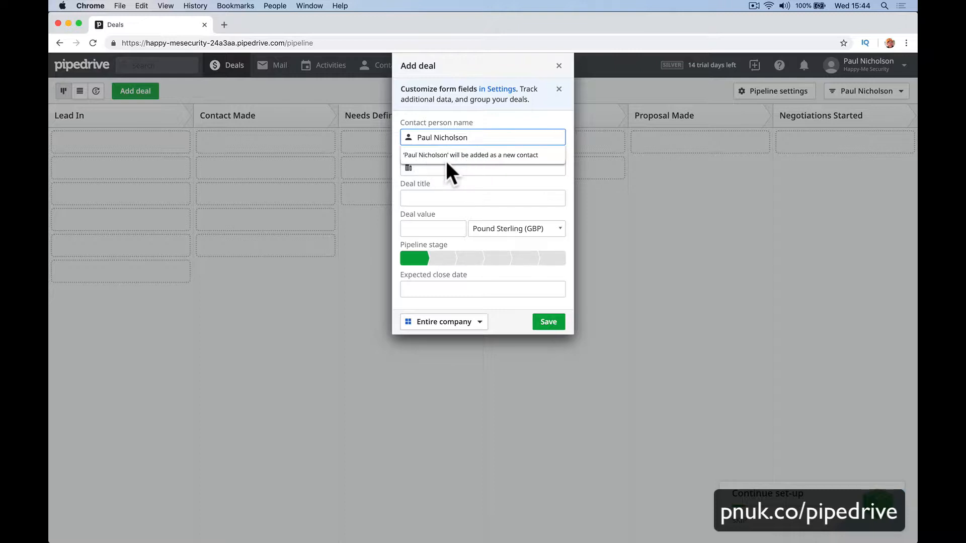
click(475, 182)
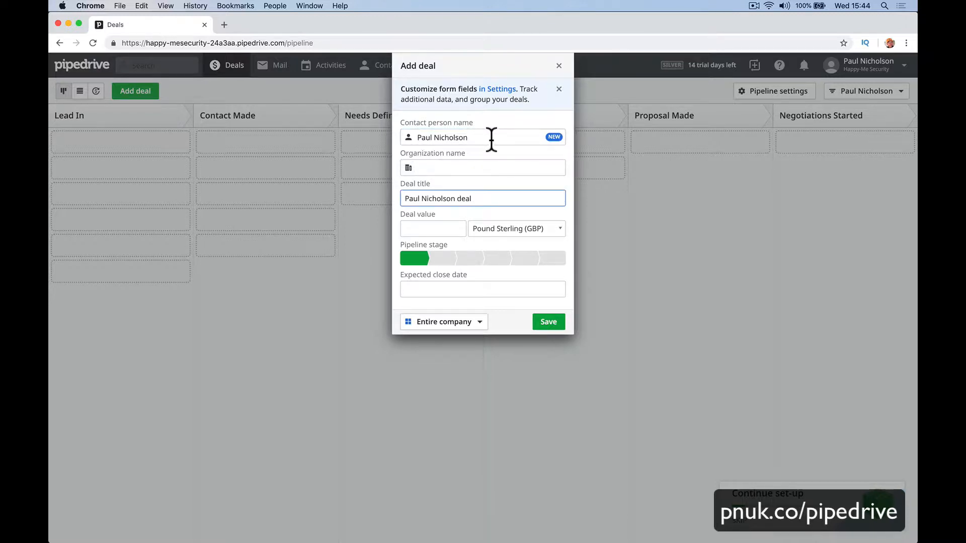
click(482, 169)
text(Ha)
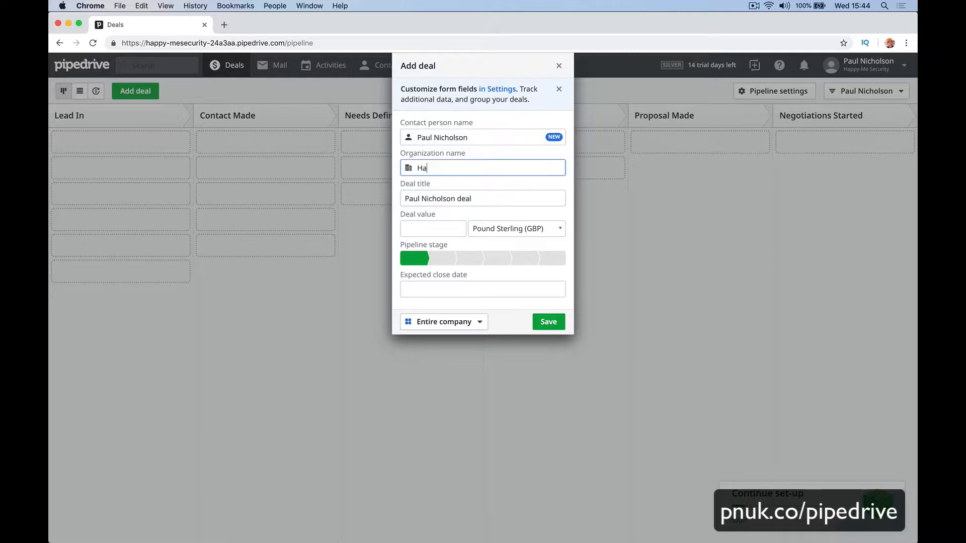
text(ppy-Me Ltd.)
key(Return)
Title it 'New CCTV System', value £900, stage Contact Made, close date 07/03/2019, and save.
click(477, 198)
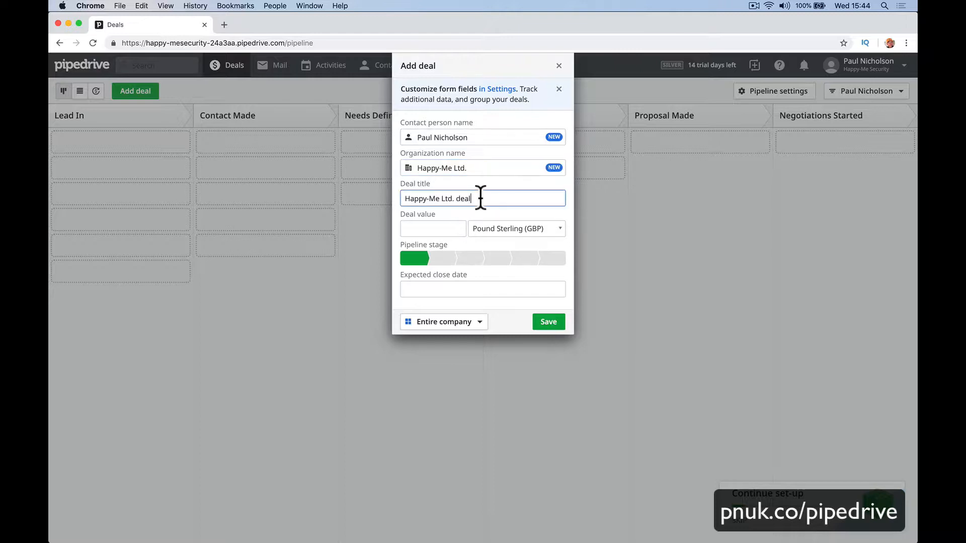
double_click(473, 198)
triple_click(473, 198)
text(New CCTV System)
key(Tab)
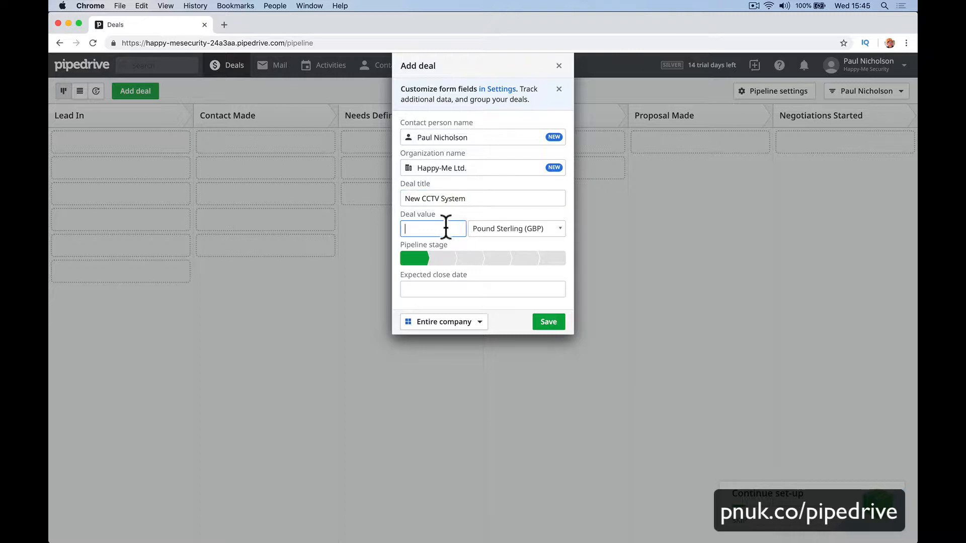
text(900)
click(464, 237)
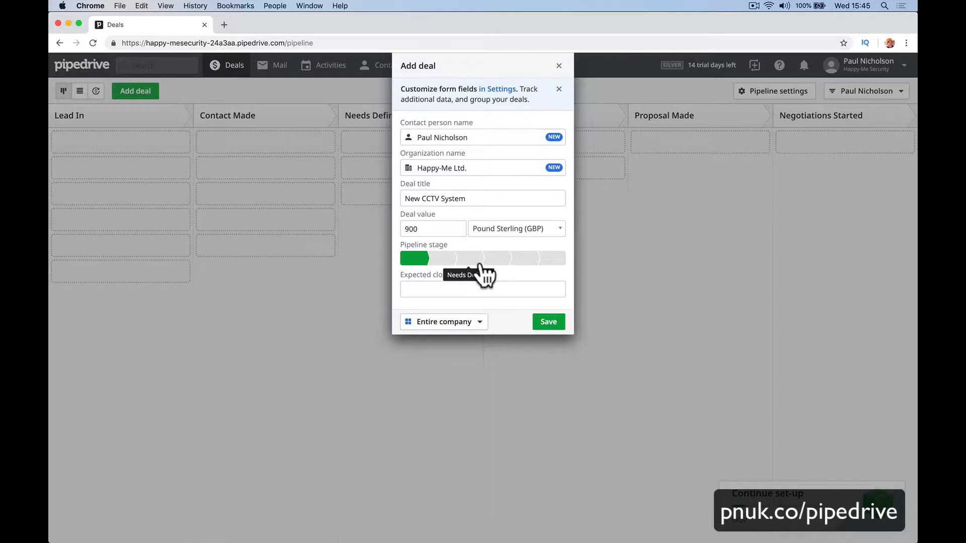
click(441, 259)
click(413, 289)
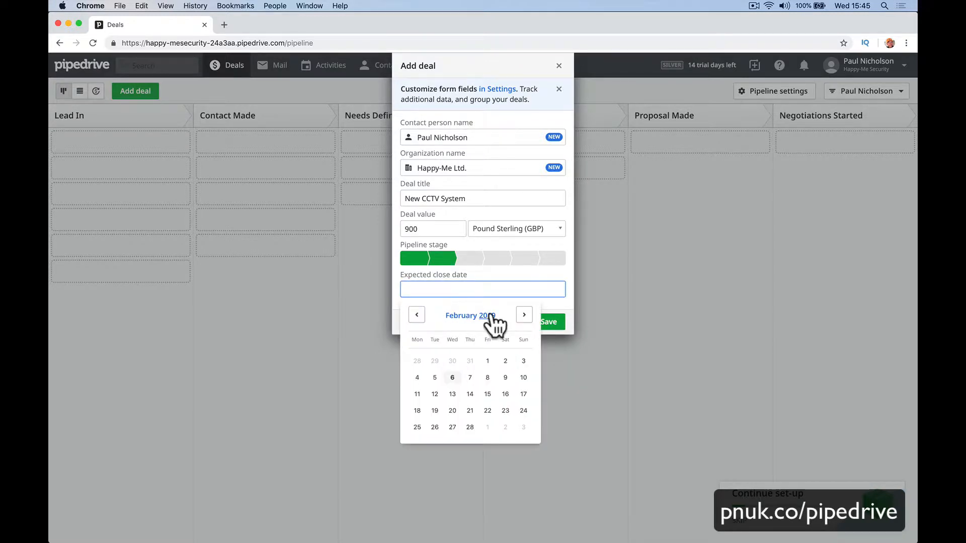
click(524, 315)
click(470, 378)
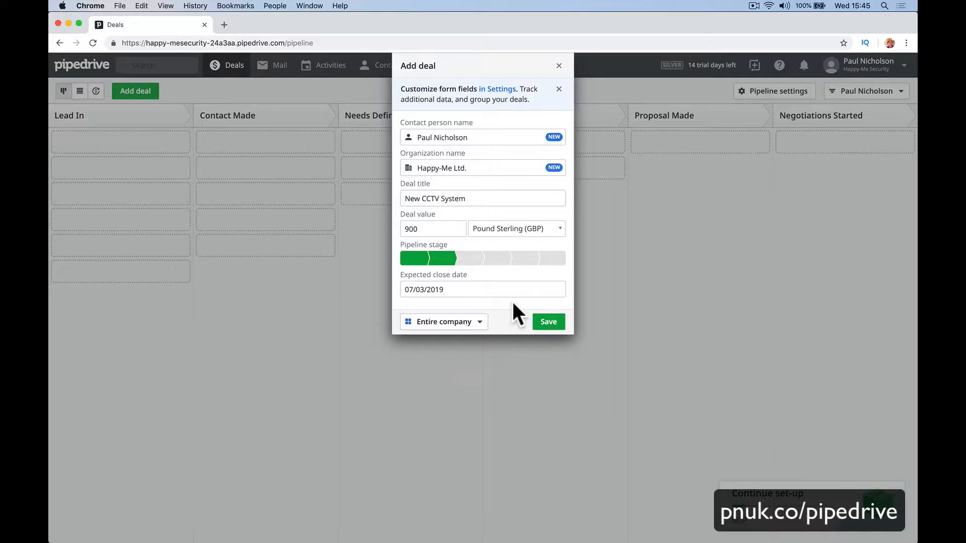
click(537, 319)
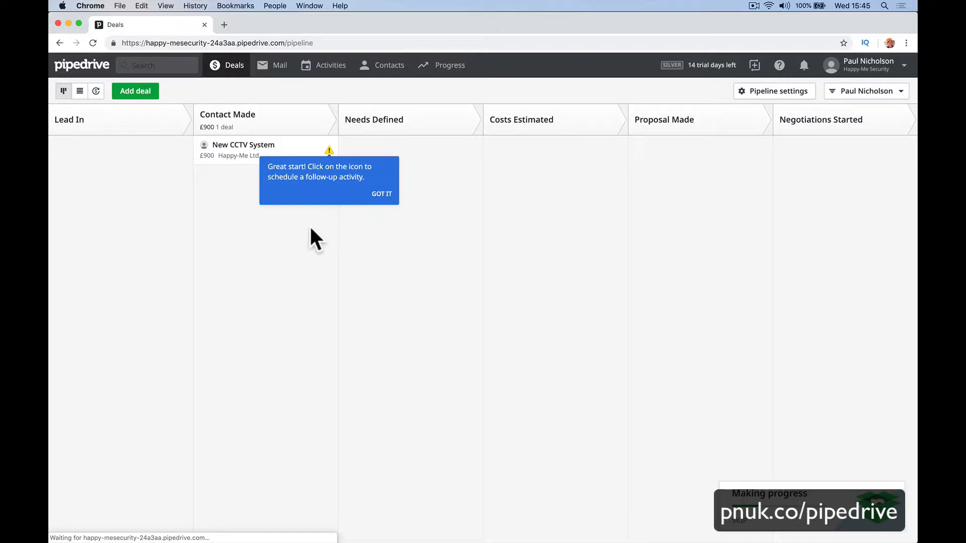
Open the New CCTV System deal's warning icon to see that no activities are scheduled.
click(329, 152)
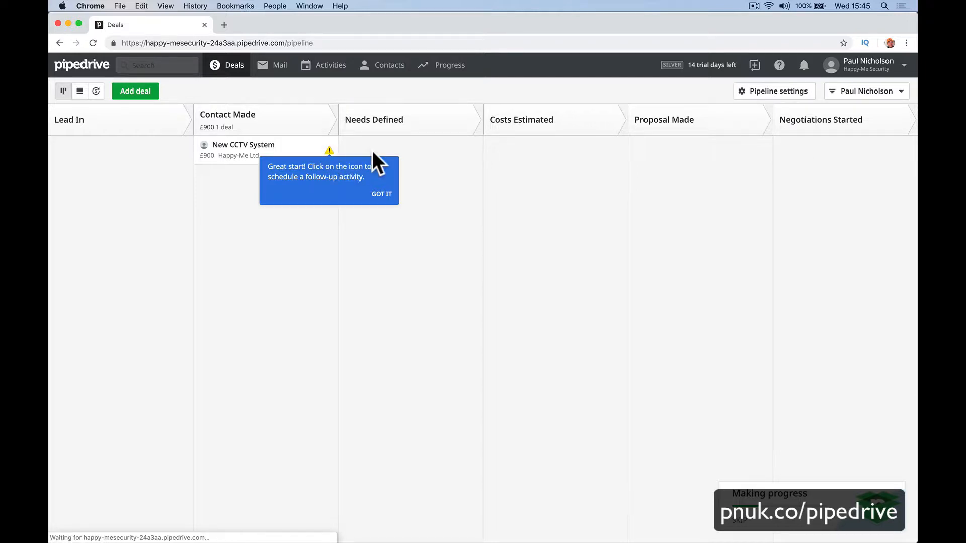
click(328, 151)
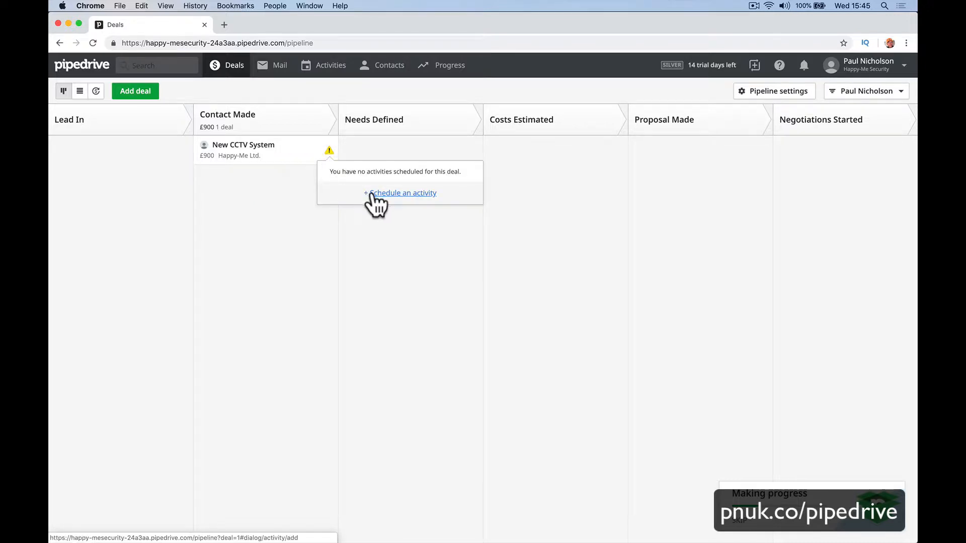
Start scheduling an activity on the deal and set its type to Email.
click(375, 193)
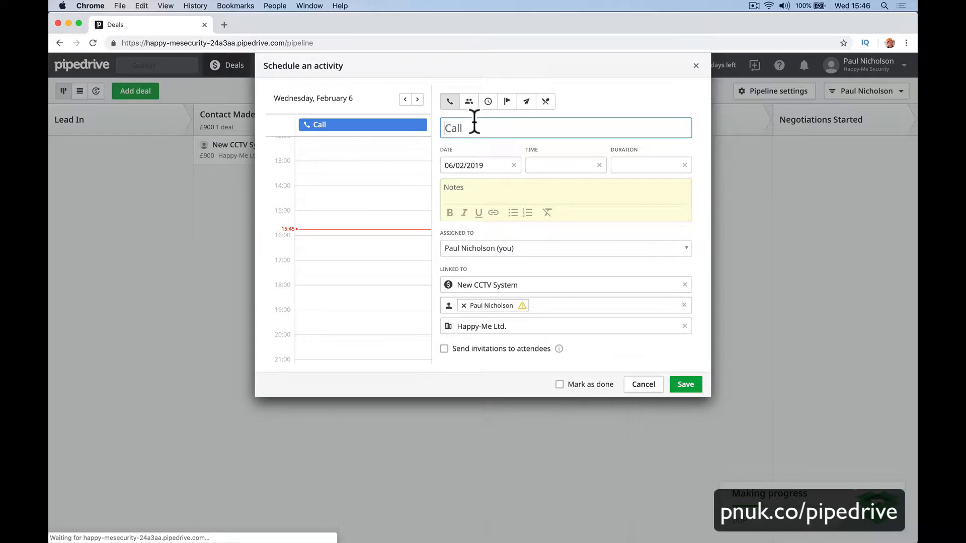
click(469, 102)
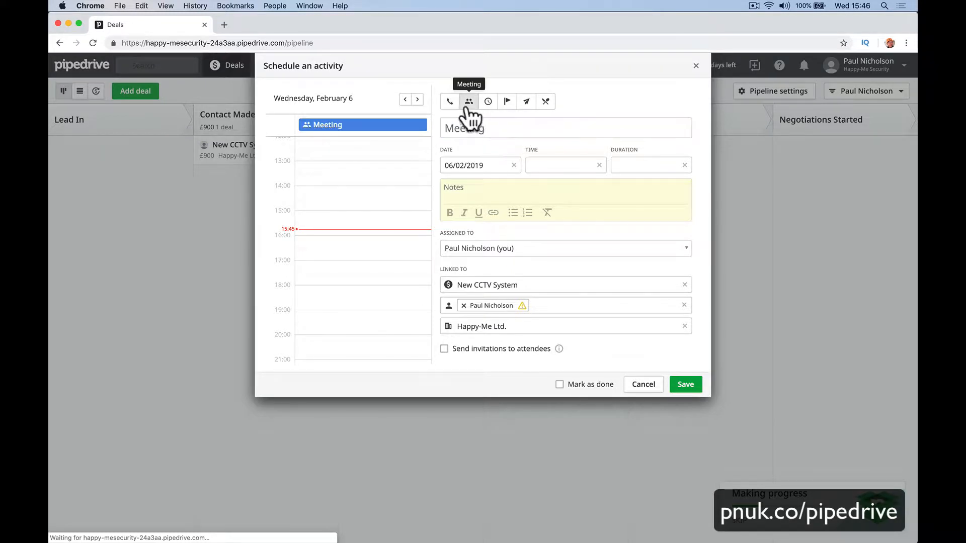
click(489, 105)
click(507, 102)
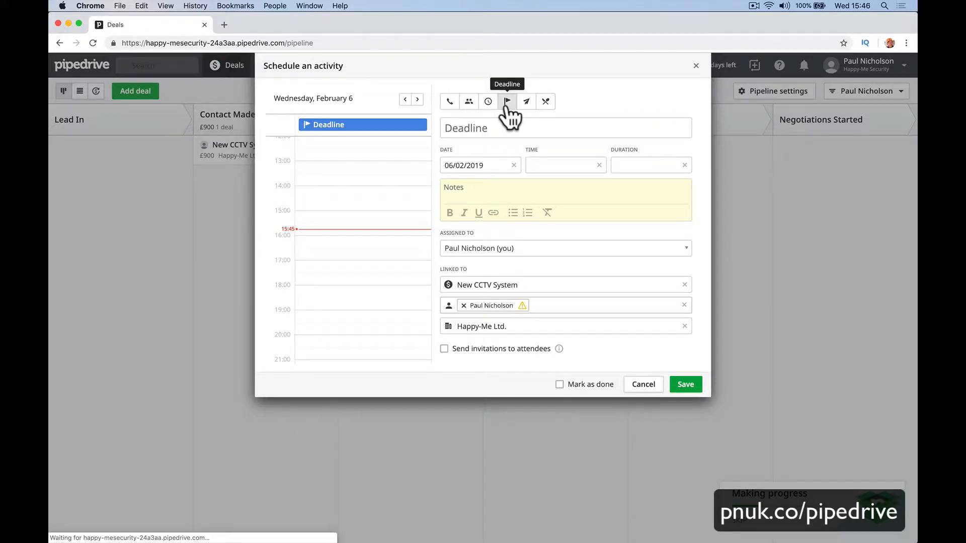
click(487, 107)
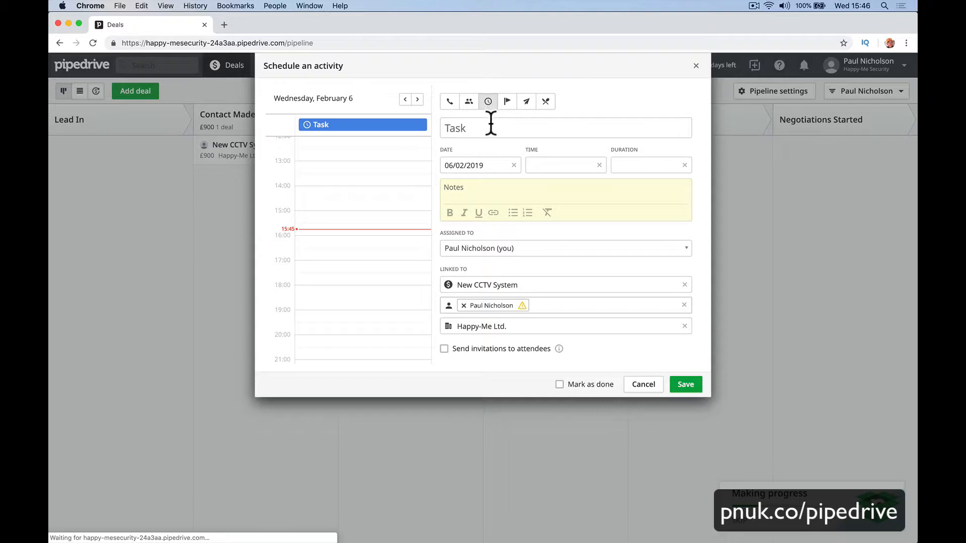
click(528, 106)
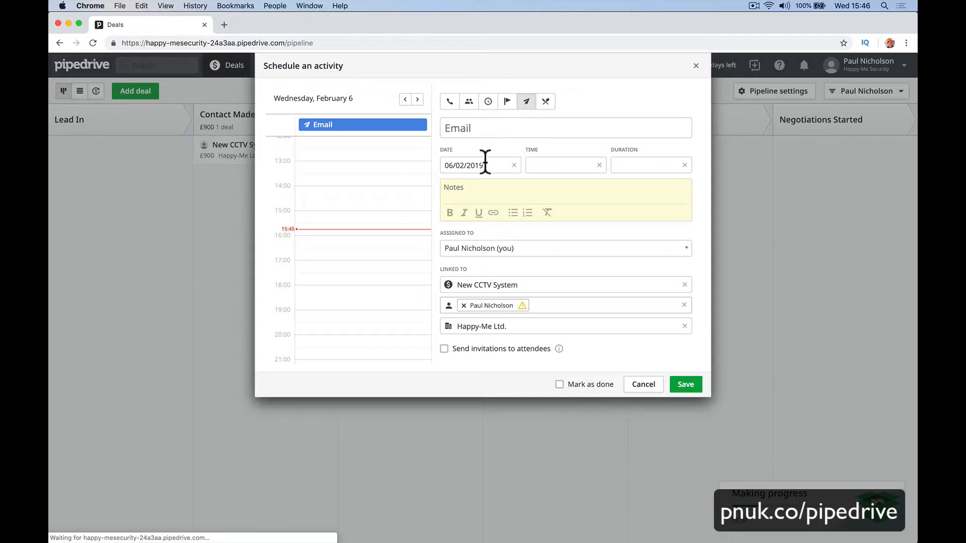
Date the email 7 February, note 'Send Welcome email.', keep yourself assigned, and save.
click(500, 162)
click(514, 253)
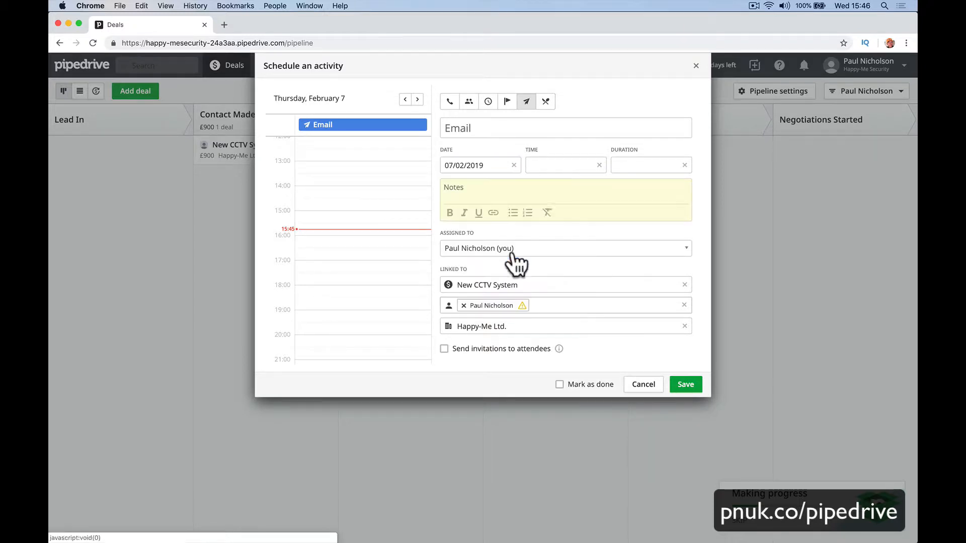
click(514, 187)
text(Send)
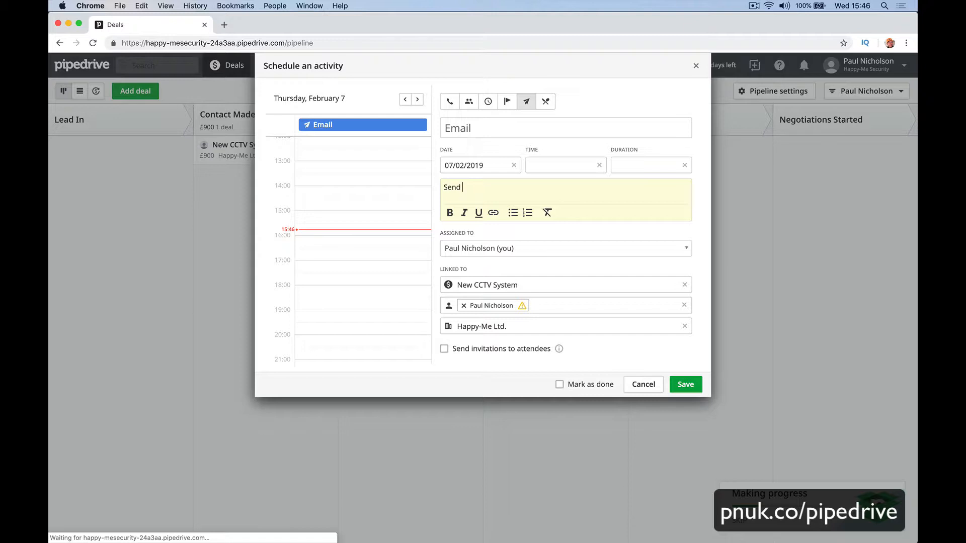
text( Welcome email.)
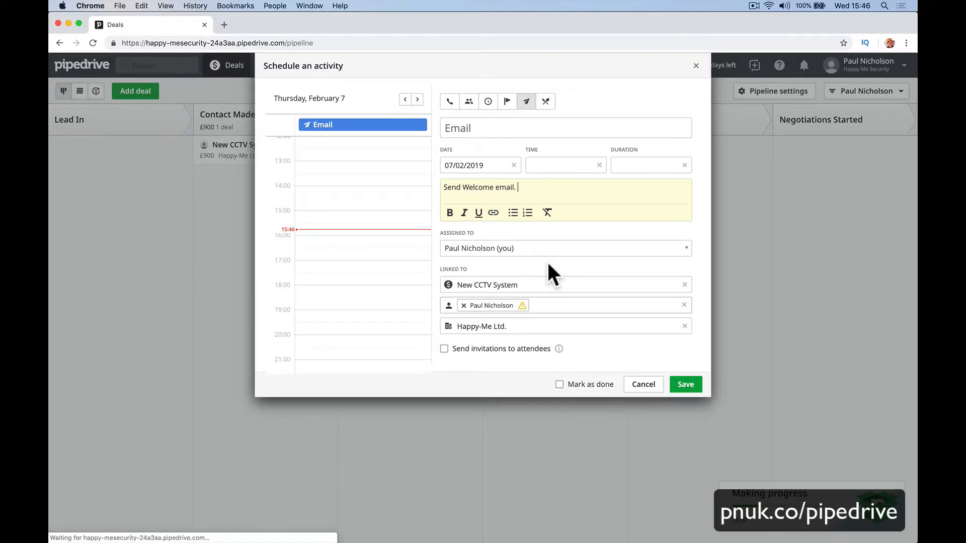
click(550, 250)
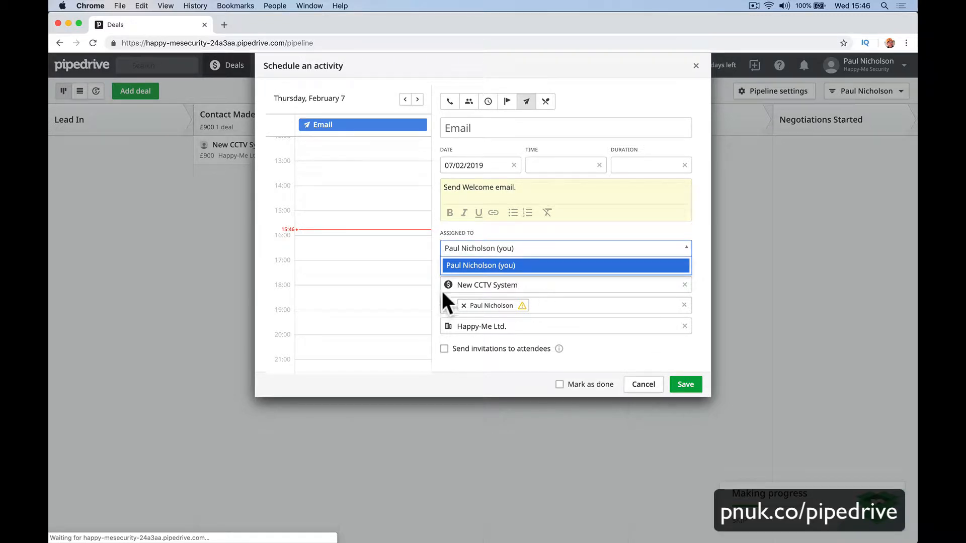
click(675, 274)
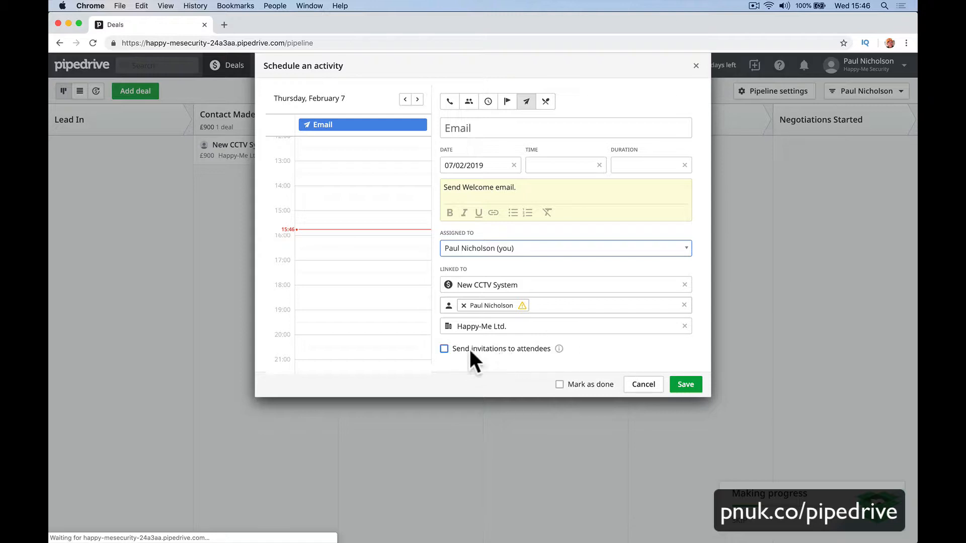
click(686, 380)
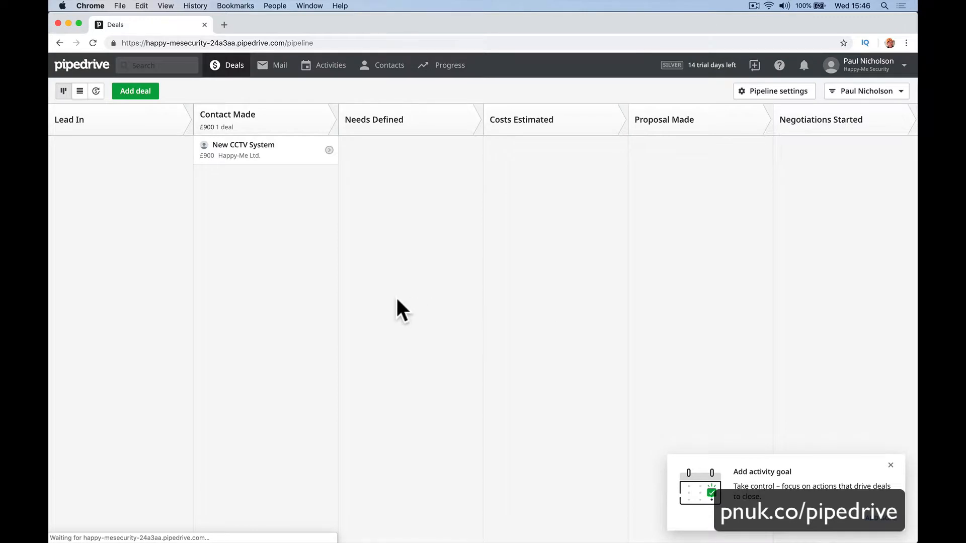
Reschedule the deal's Welcome email activity to 5 February, making it overdue.
click(329, 150)
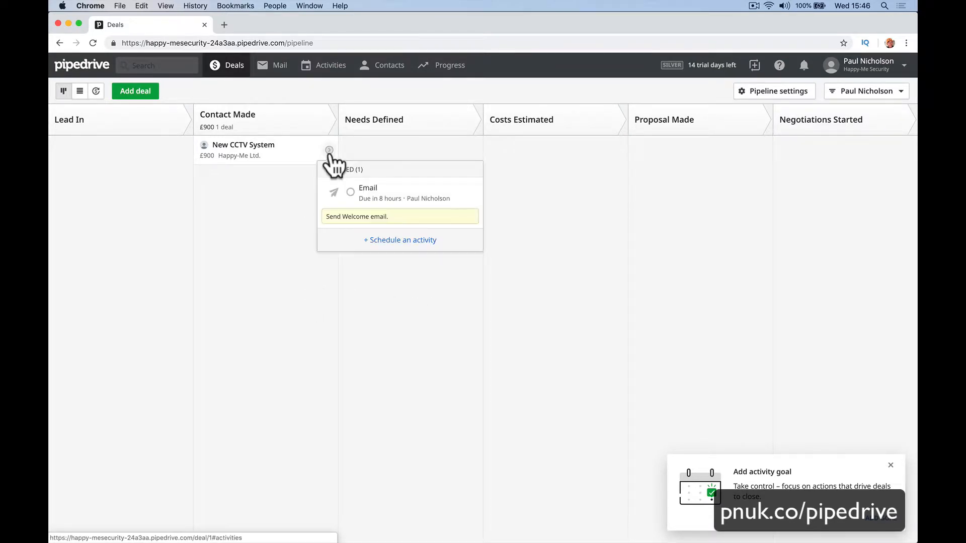
click(296, 186)
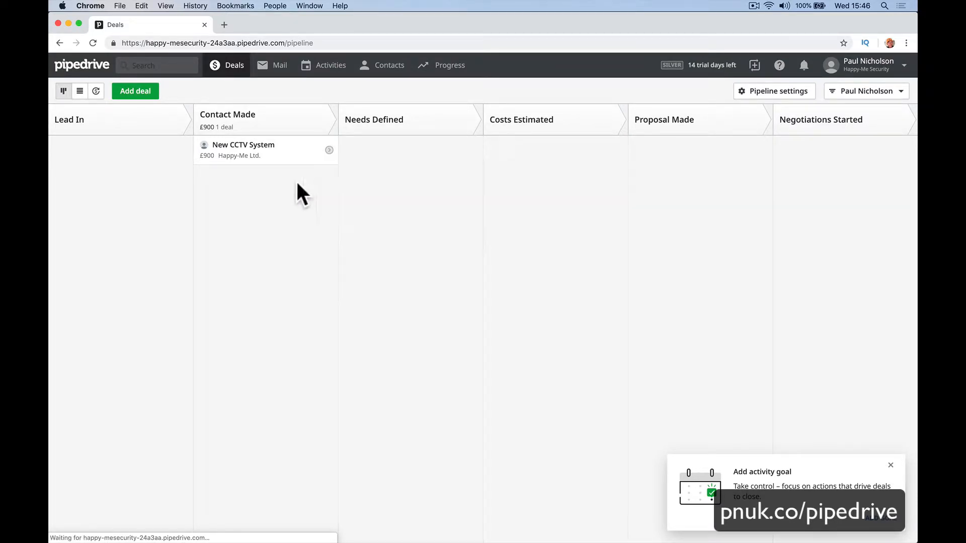
click(329, 151)
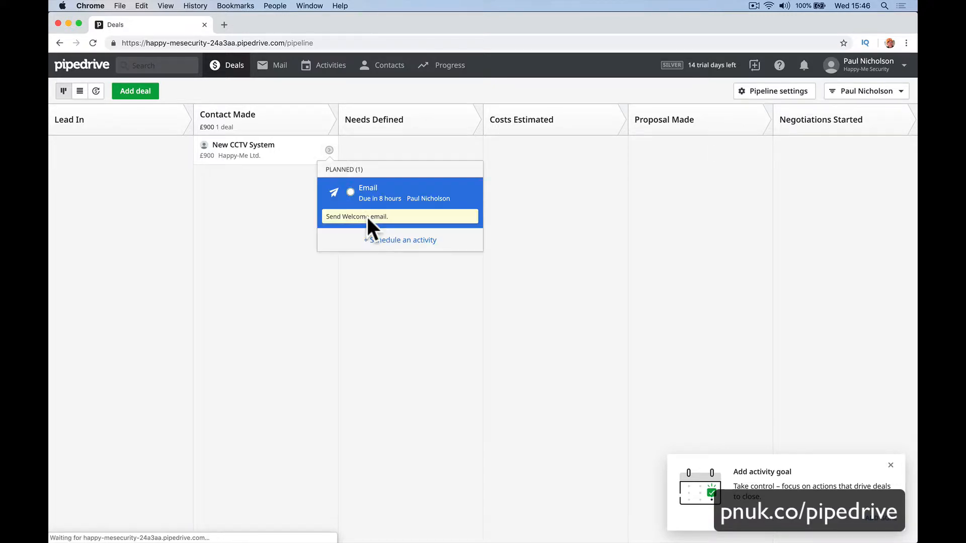
click(397, 199)
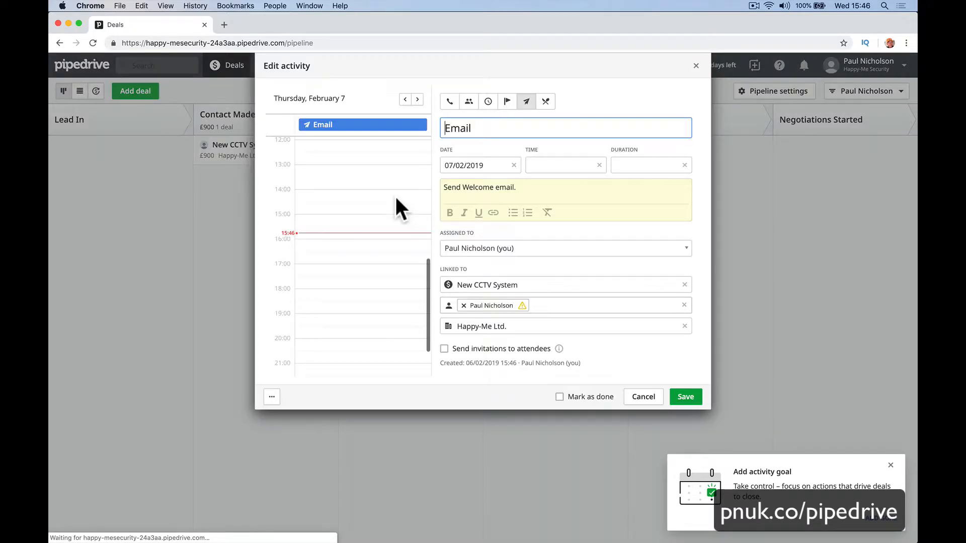
click(482, 165)
click(474, 253)
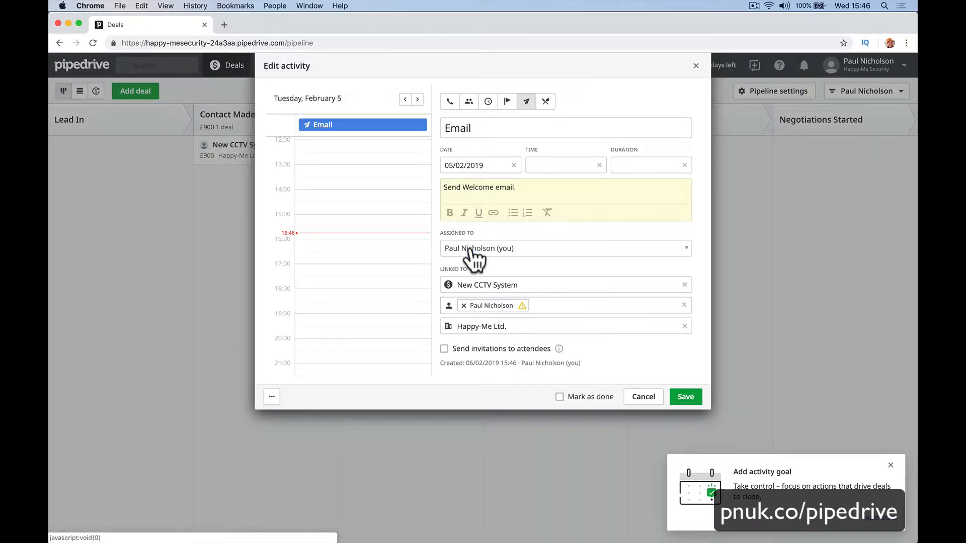
click(685, 395)
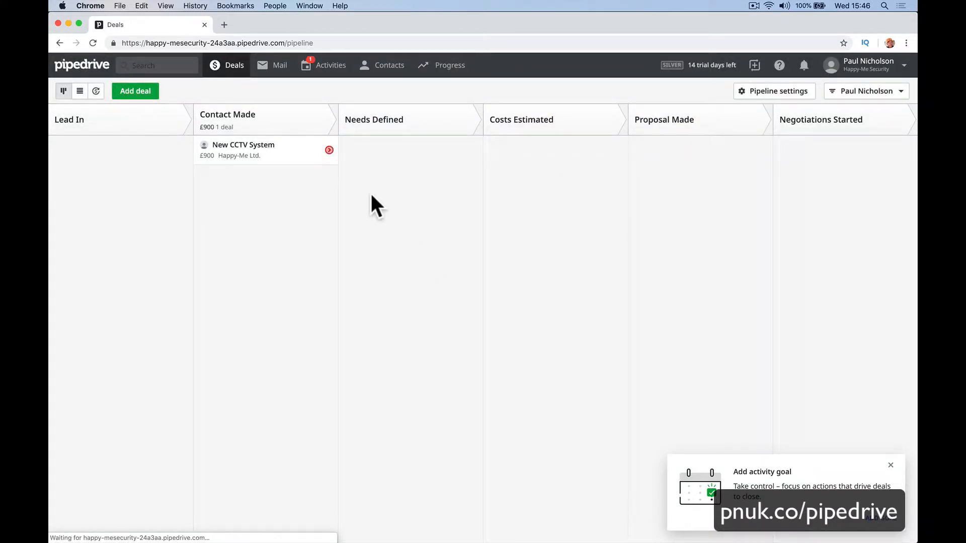
Change the overdue email activity's date to 6 February.
click(329, 150)
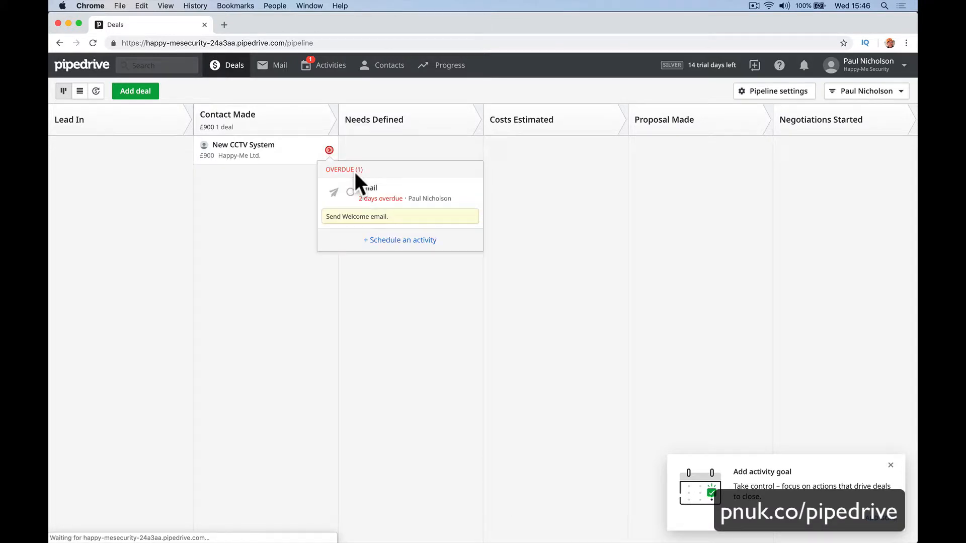
click(396, 201)
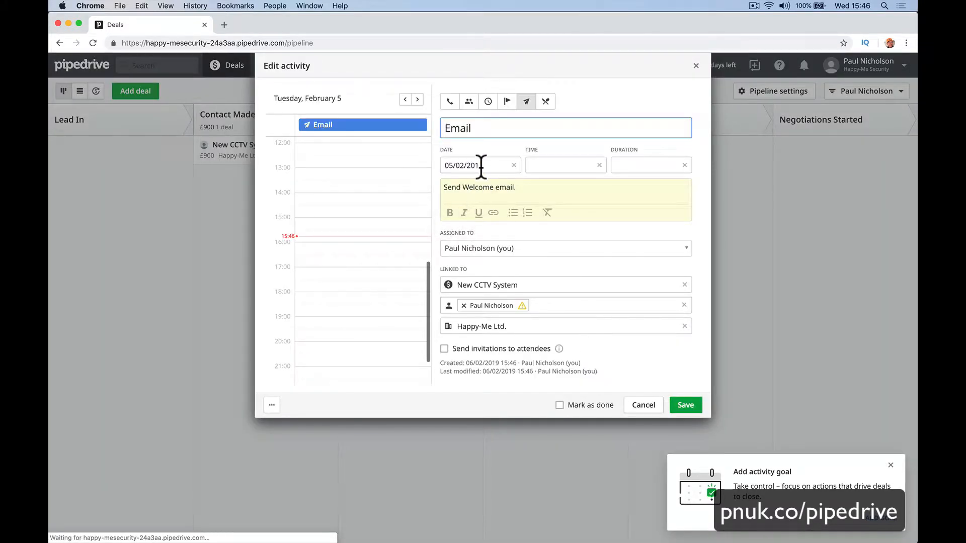
click(480, 166)
click(492, 254)
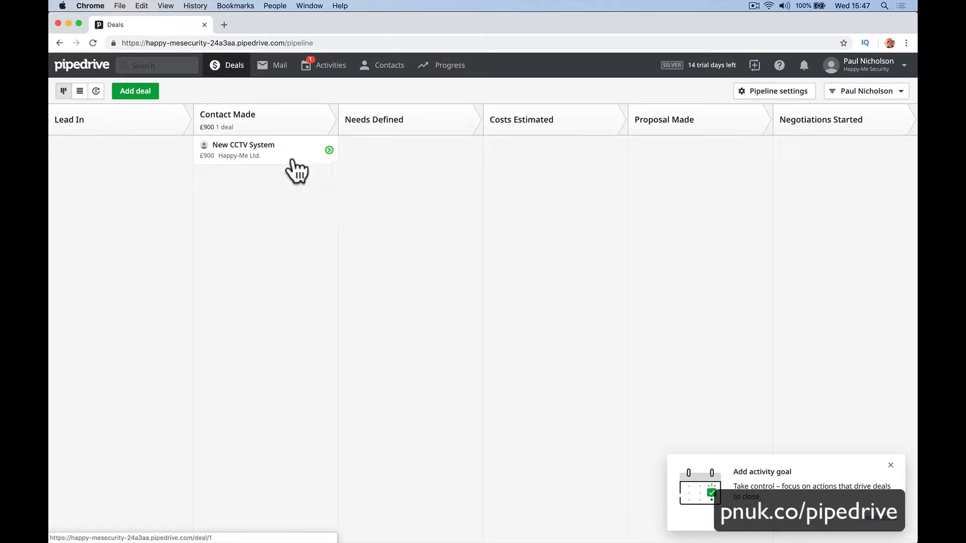
Drag the deal to Proposal Made and back to Needs Defined, dismissing the activity goal tip.
drag(292, 158, 665, 152)
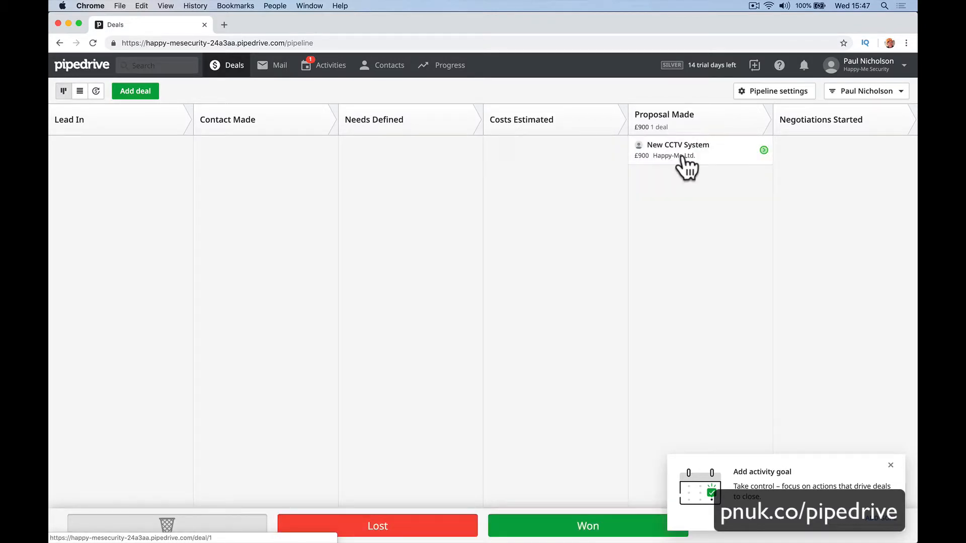
drag(794, 156, 403, 176)
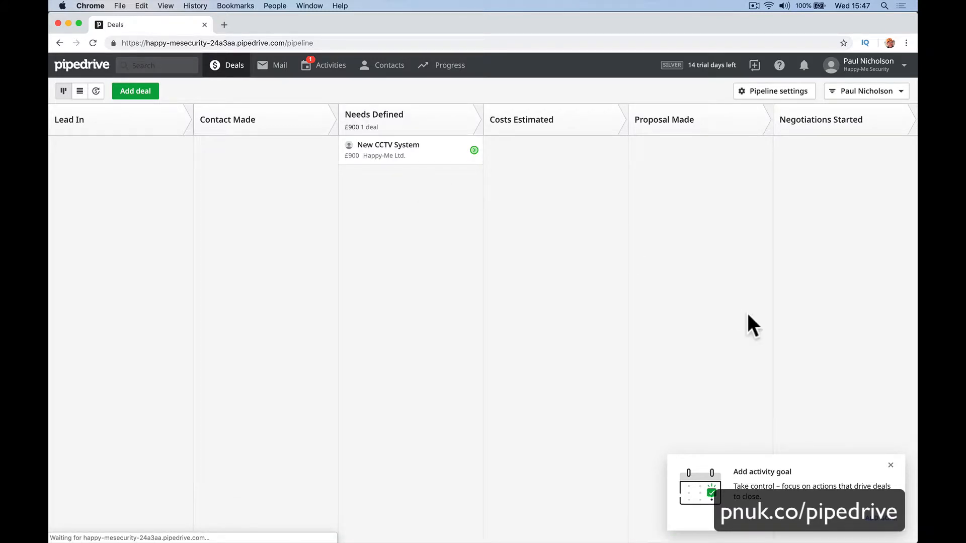
click(890, 465)
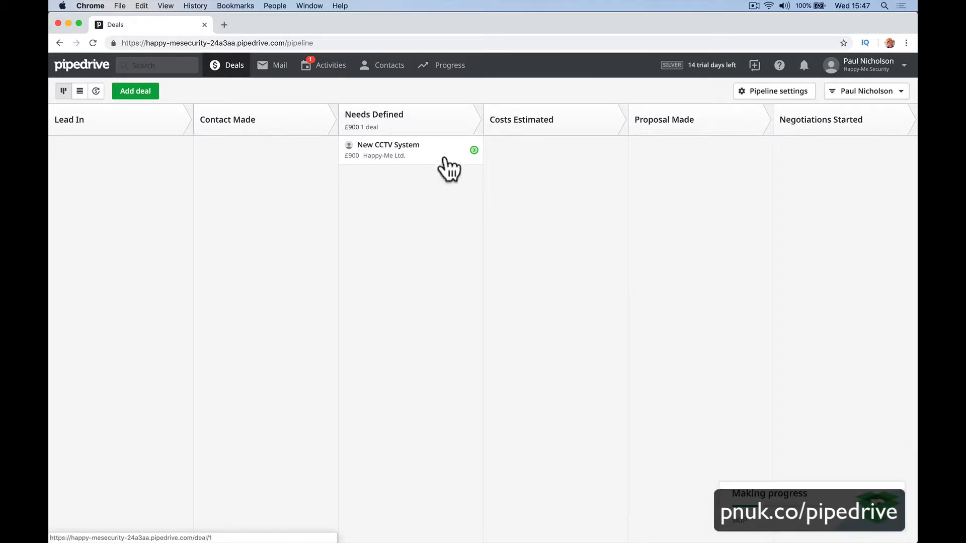
drag(443, 158, 420, 171)
Open the New CCTV System deal's details and look through its Activity, Email and Files tabs.
click(418, 159)
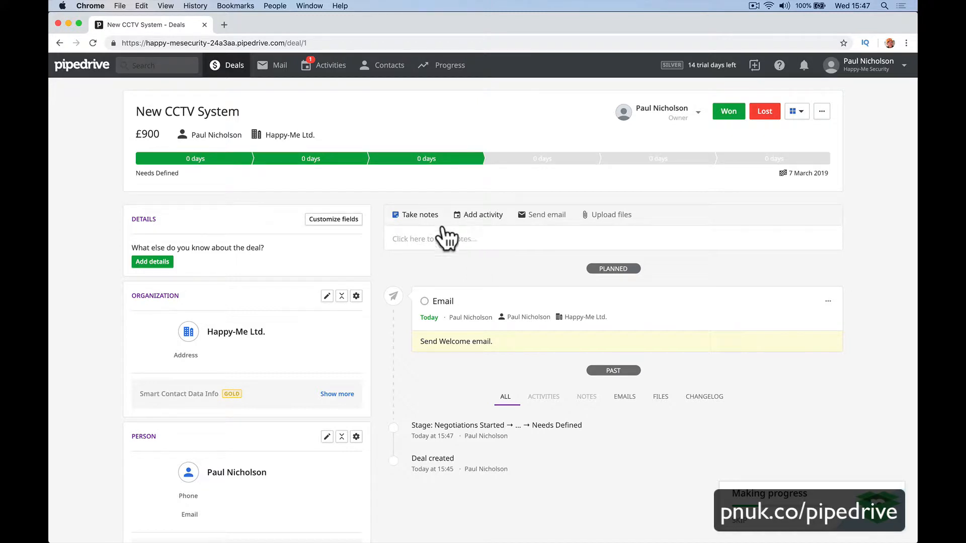
click(481, 222)
click(539, 217)
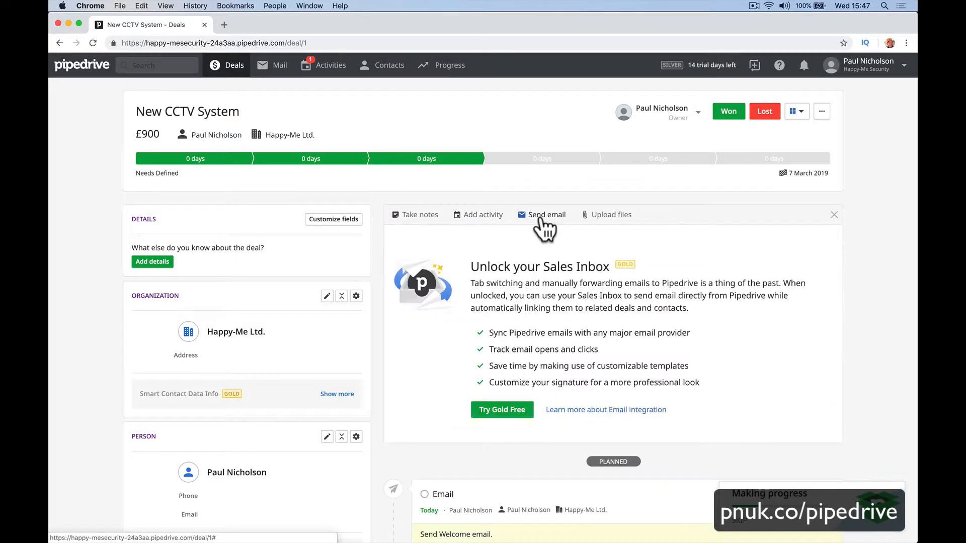
click(598, 216)
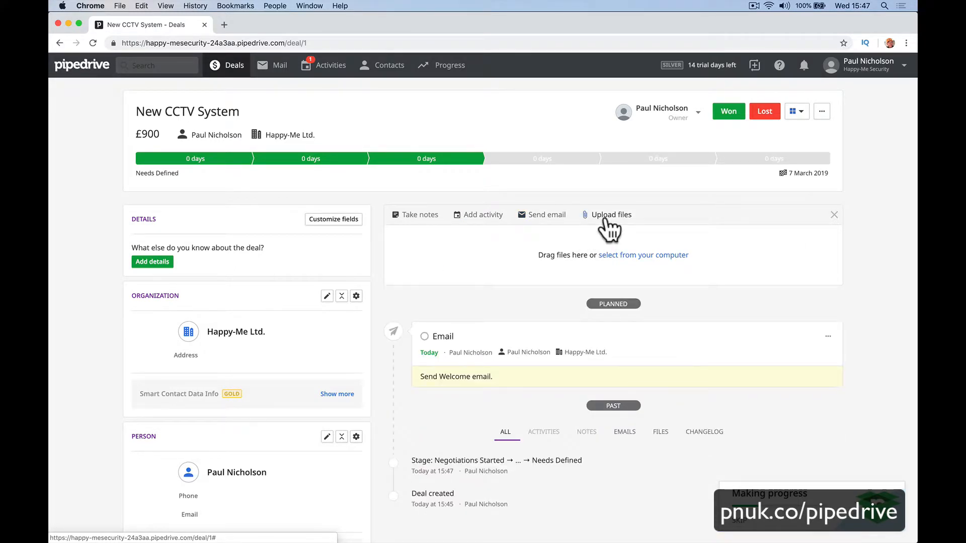
click(552, 219)
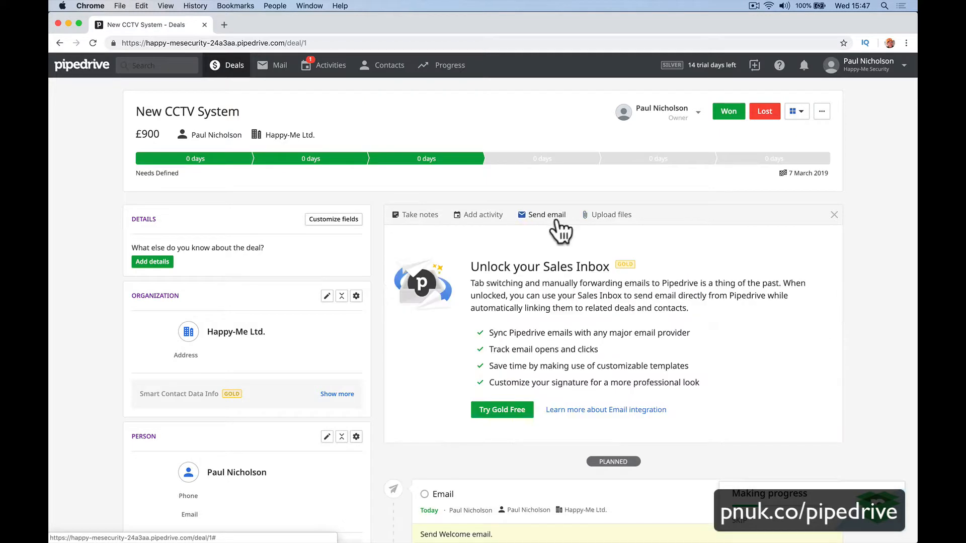
click(483, 217)
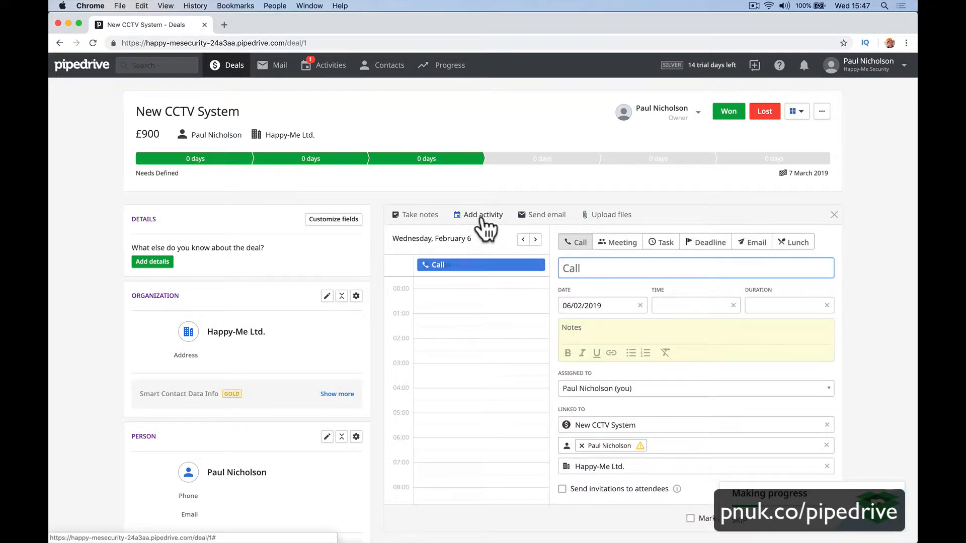
Save a deal note recording the conversation with the contact about the outdated CCTV system.
click(412, 217)
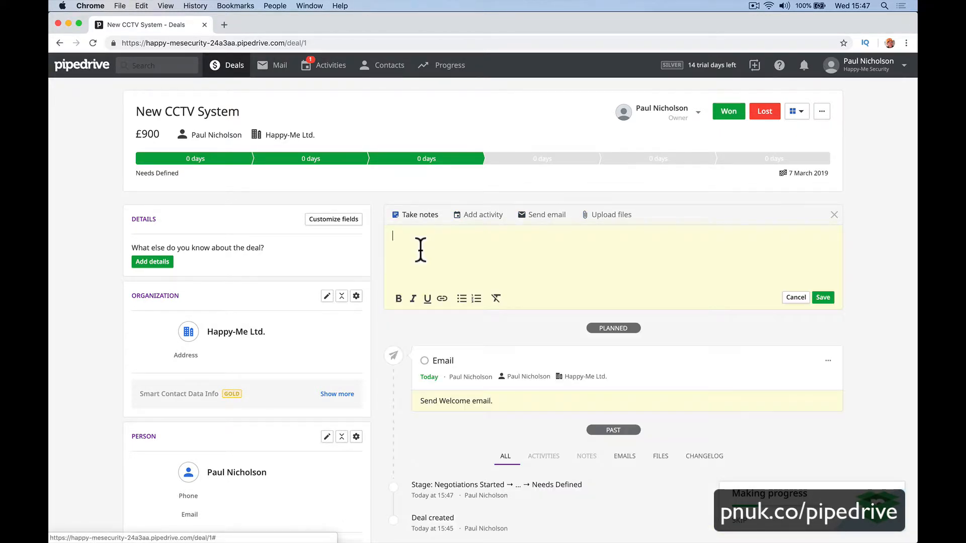
text(Spo)
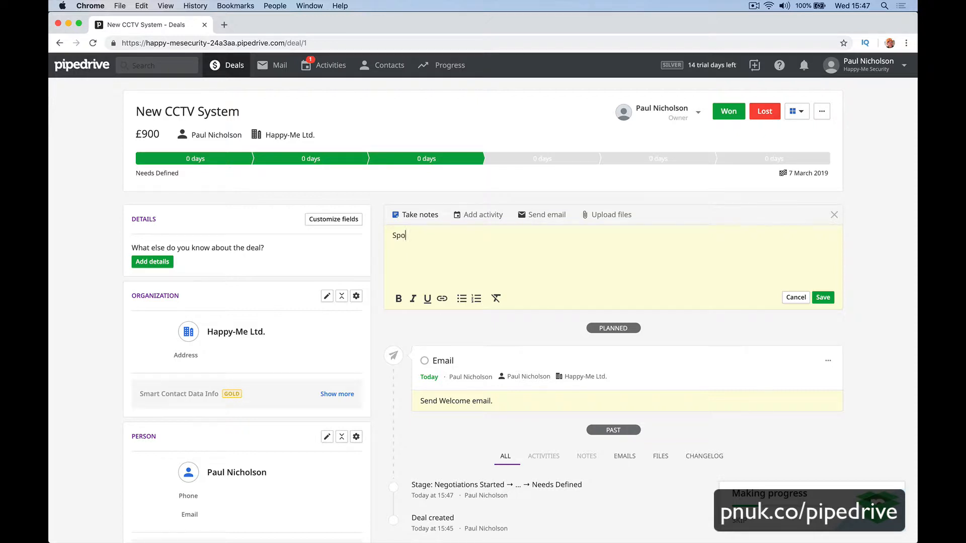
text(ke with Paul)
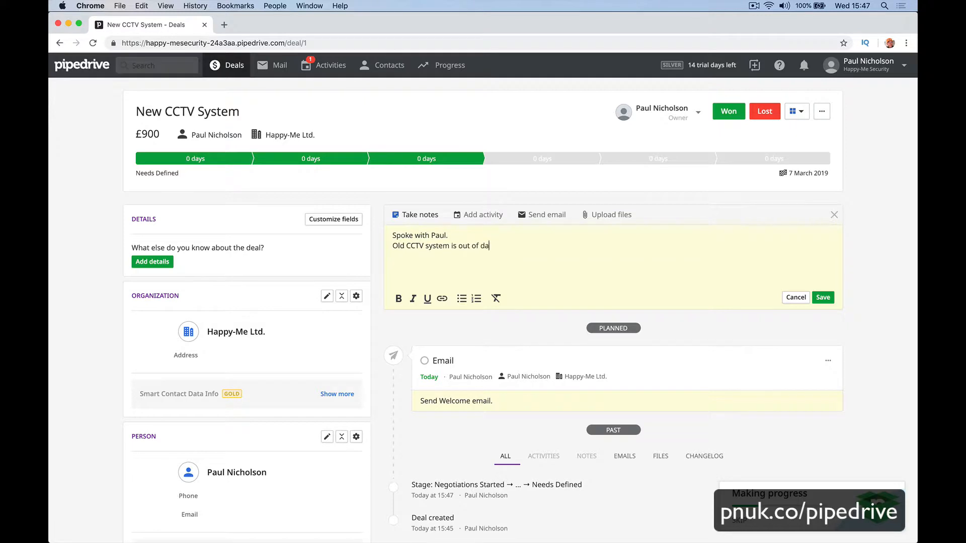
click(823, 297)
scroll(418, 293, down, 4)
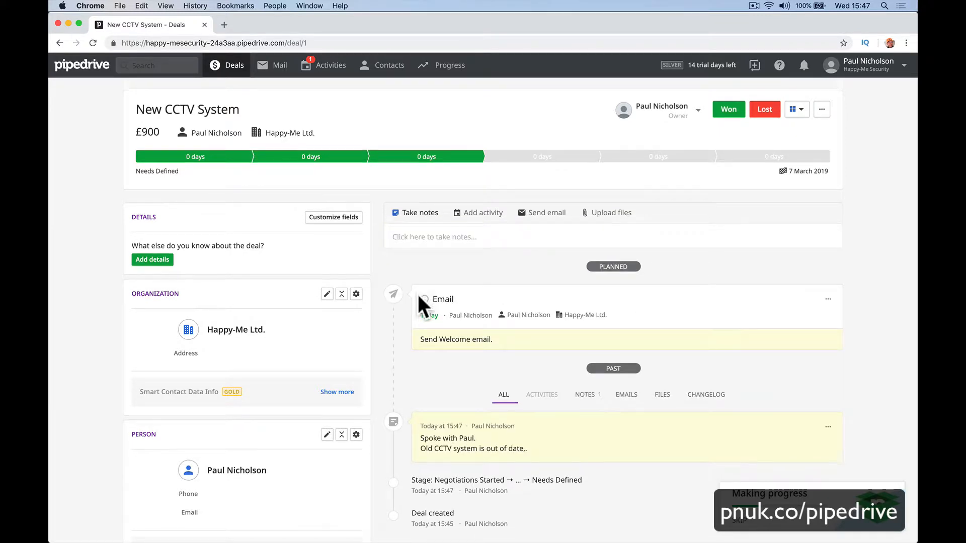
Scroll through the deal page, close the Making progress widget, and select the deal-specific BCC address.
scroll(472, 118, up, 2)
scroll(473, 119, up, 2)
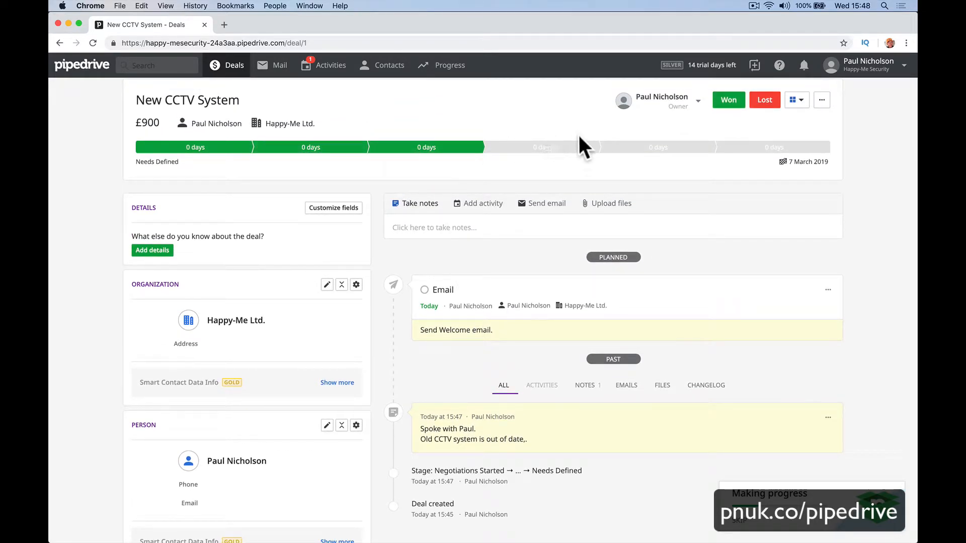
scroll(588, 216, down, 1)
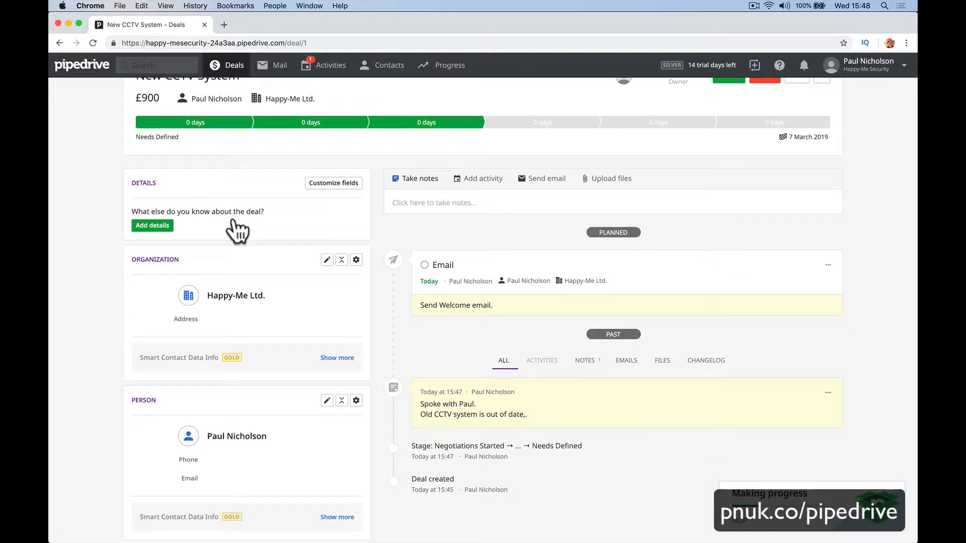
scroll(254, 255, down, 1)
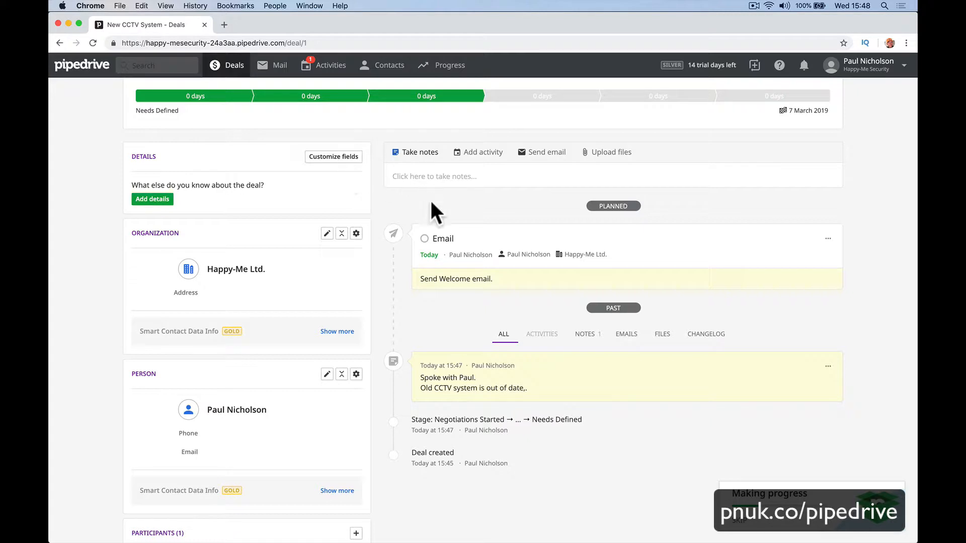
scroll(508, 233, down, 5)
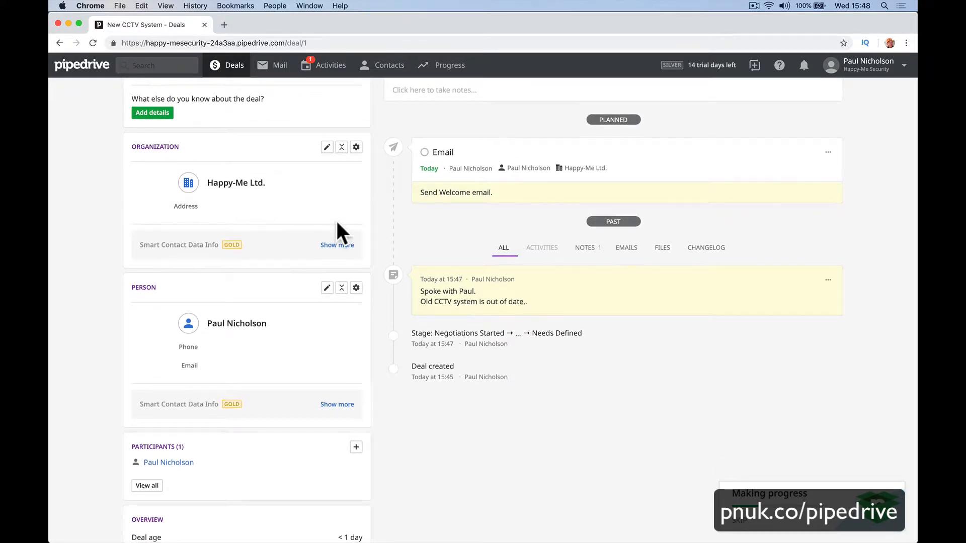
scroll(352, 299, down, 10)
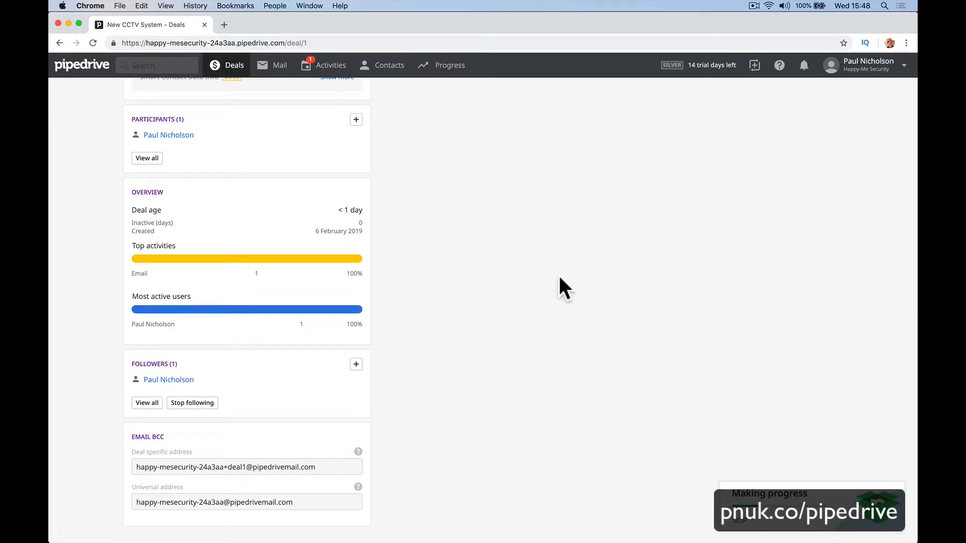
scroll(559, 279, up, 16)
scroll(559, 278, down, 10)
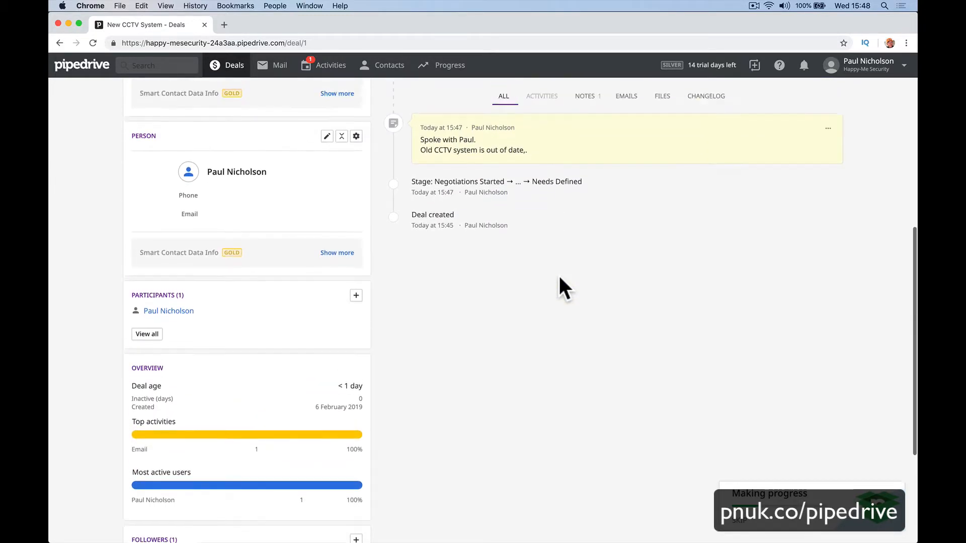
scroll(557, 273, down, 4)
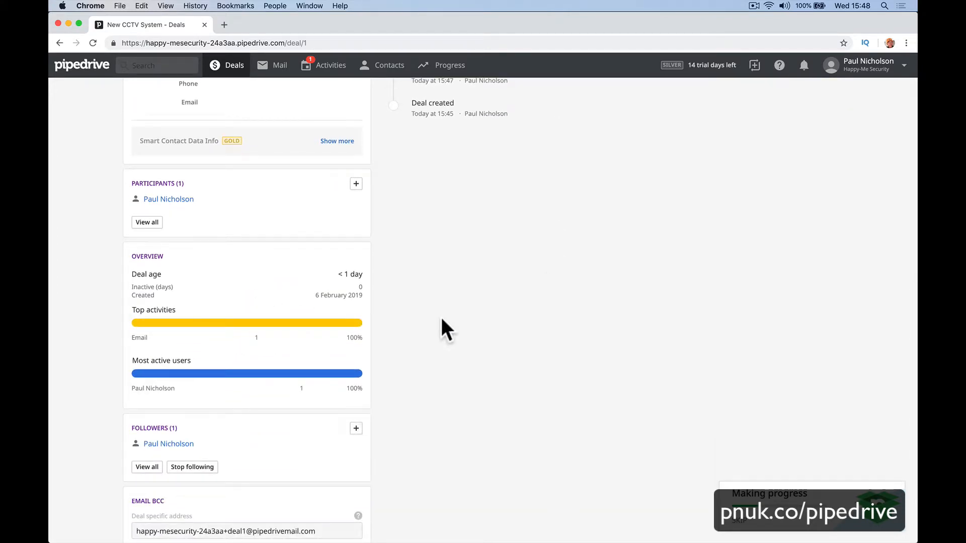
scroll(442, 282, up, 15)
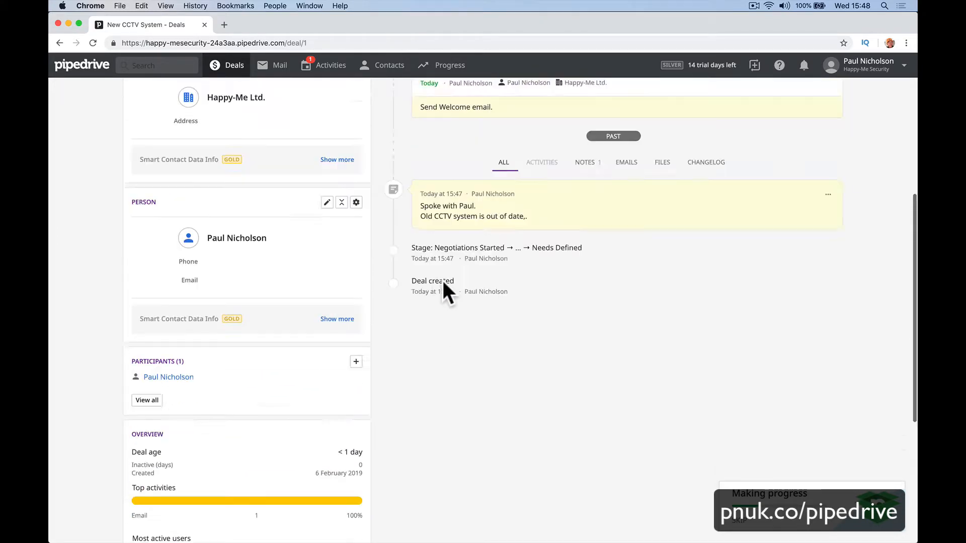
scroll(471, 313, down, 11)
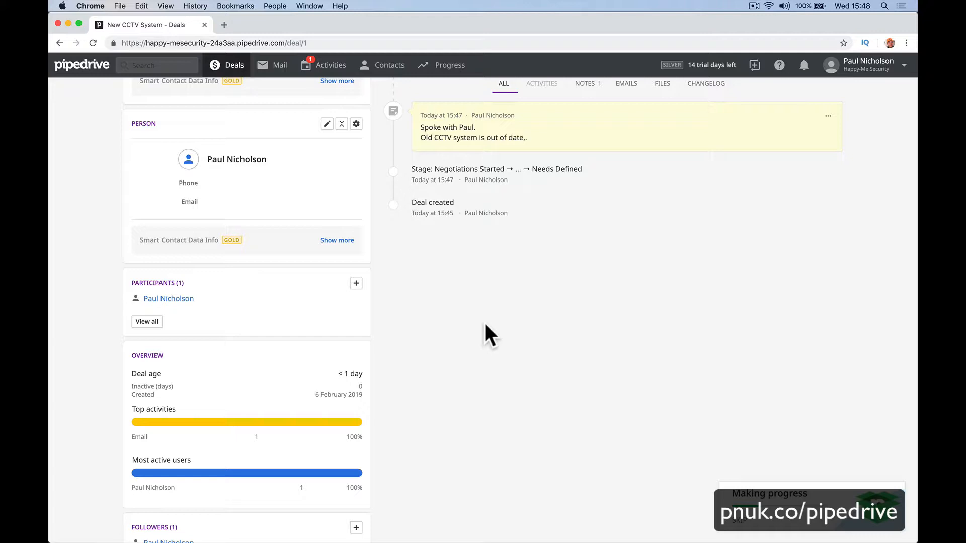
scroll(376, 344, down, 5)
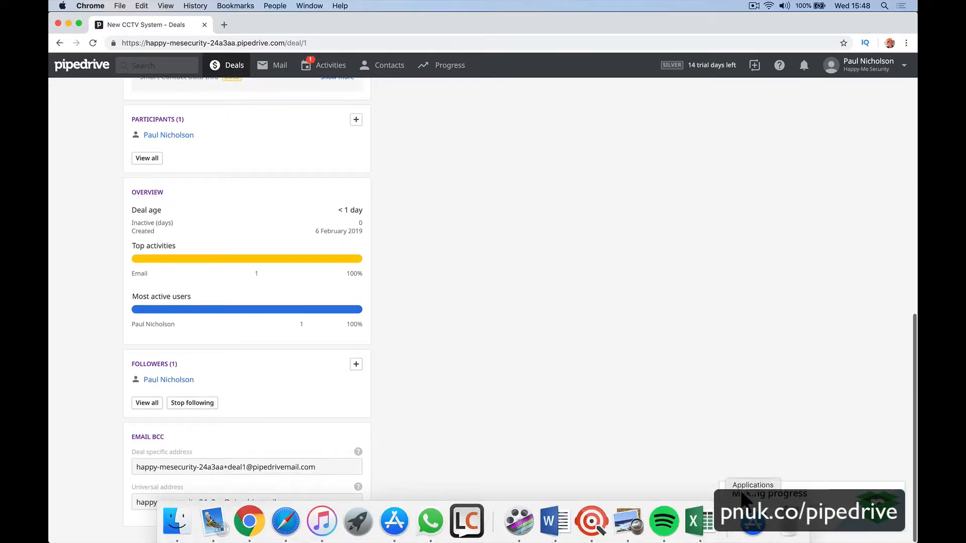
click(727, 528)
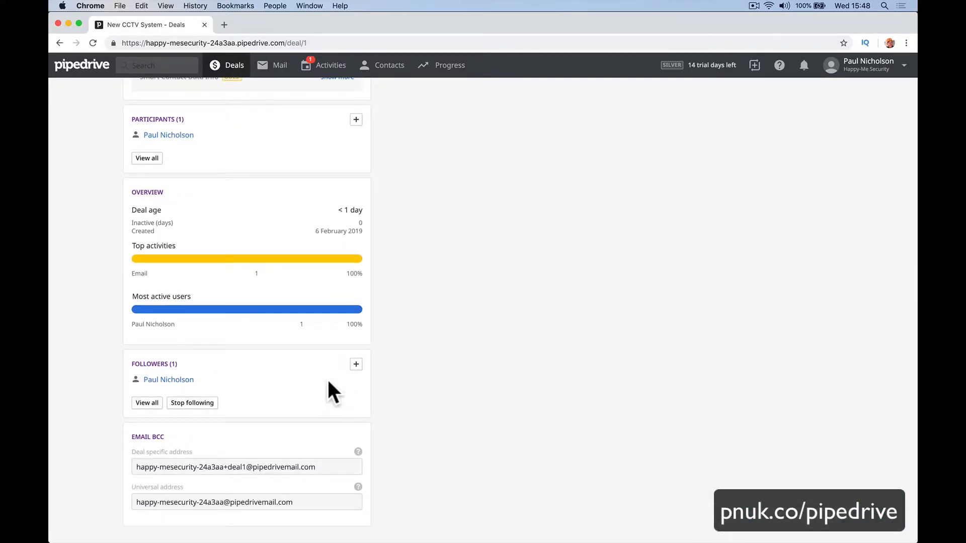
click(179, 469)
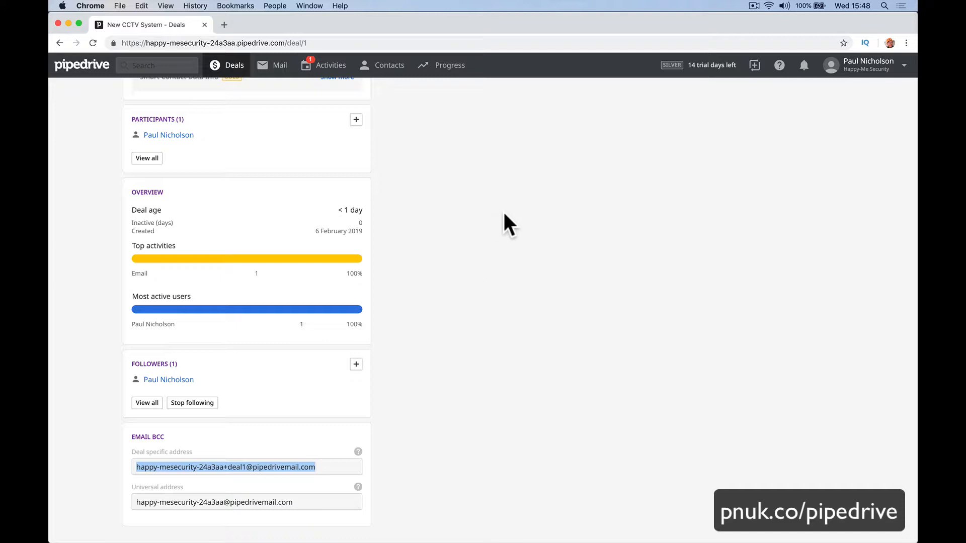
Copy the deal-specific BCC email address.
right_click(328, 465)
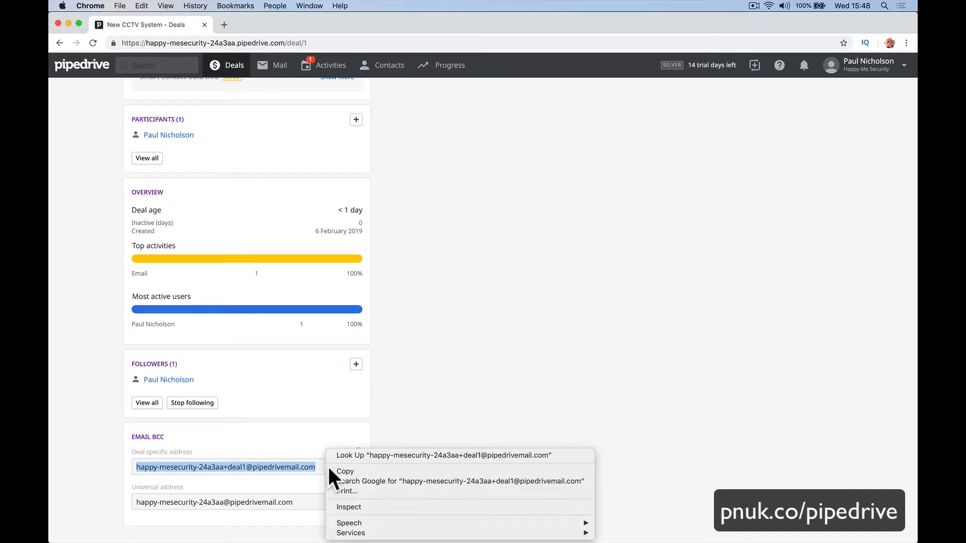
click(339, 471)
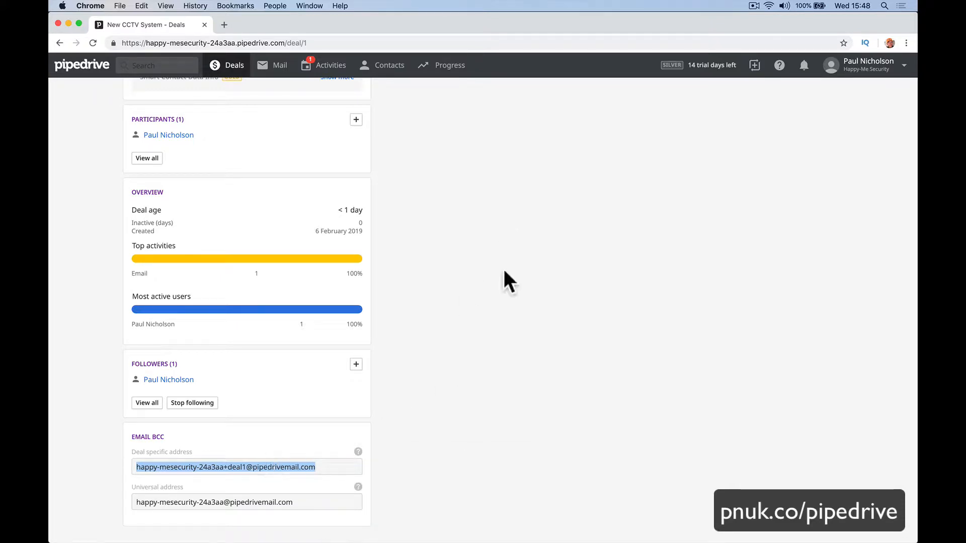
scroll(416, 231, up, 10)
scroll(416, 232, down, 10)
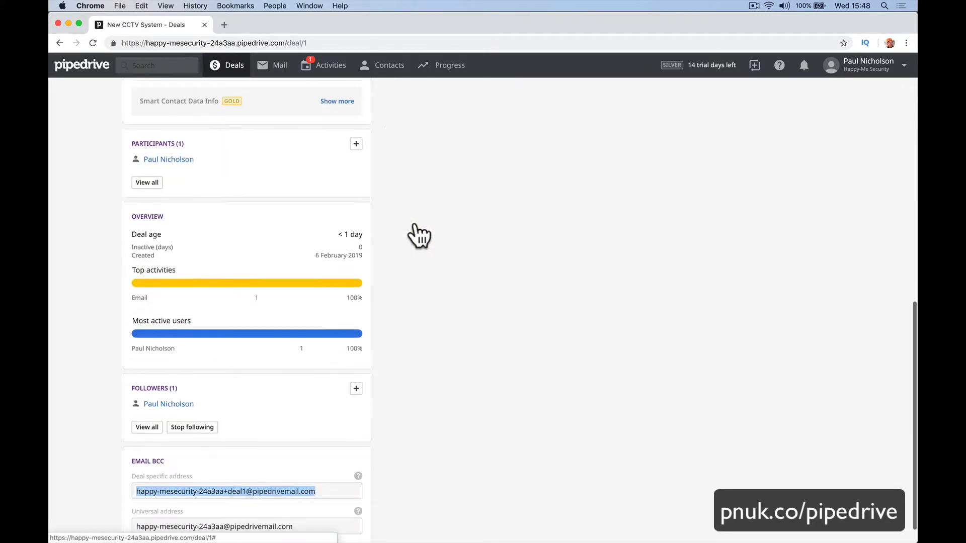
mouse_move(271, 525)
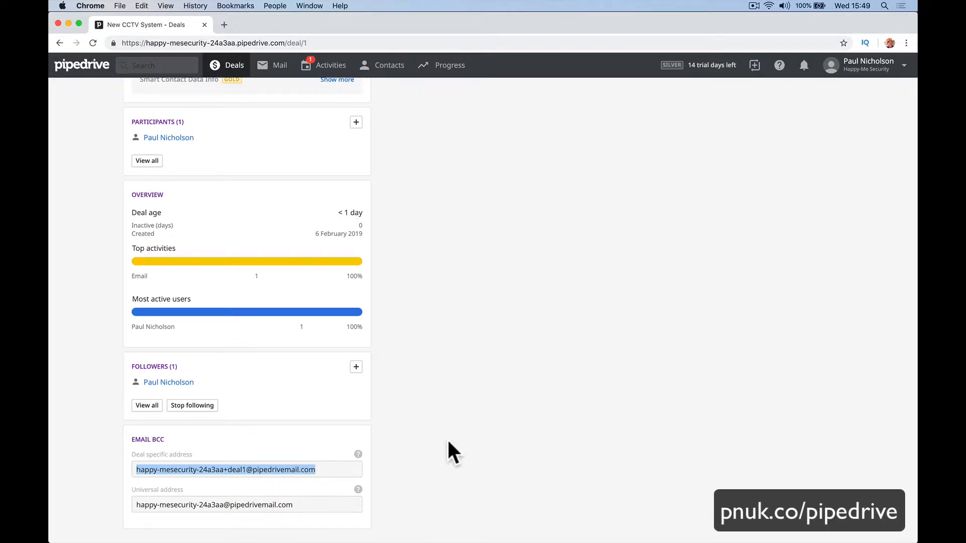
Move the deal to the Proposal Made stage, then back to Needs Defined.
scroll(460, 426, up, 10)
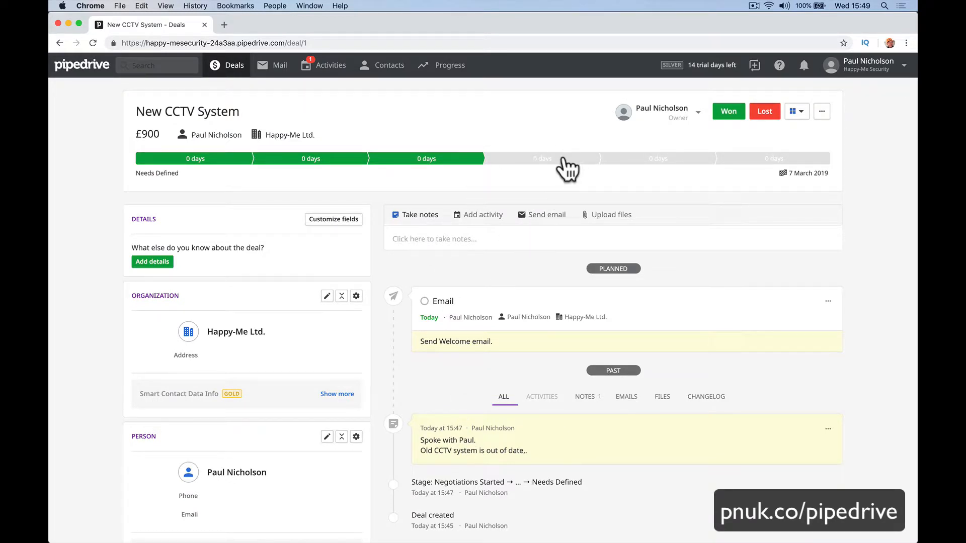
click(656, 160)
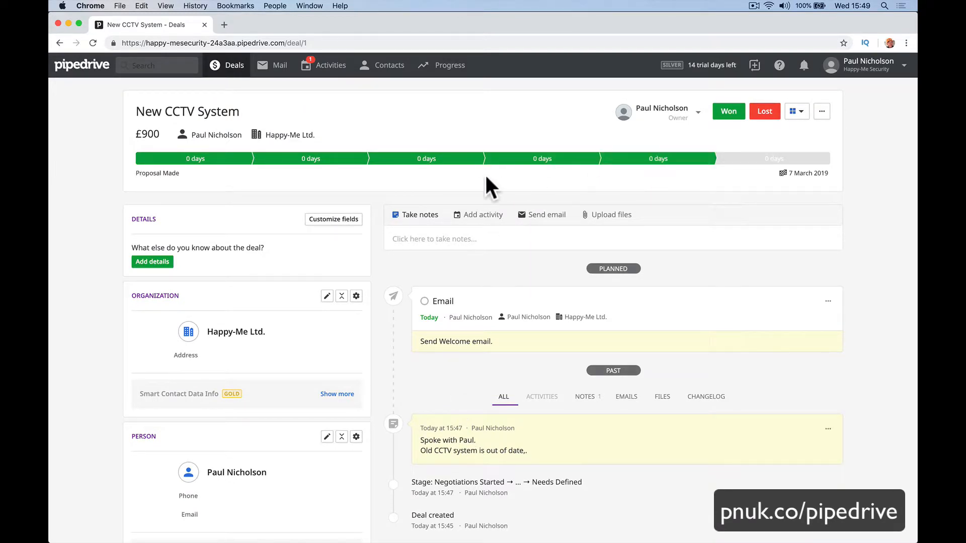
click(439, 162)
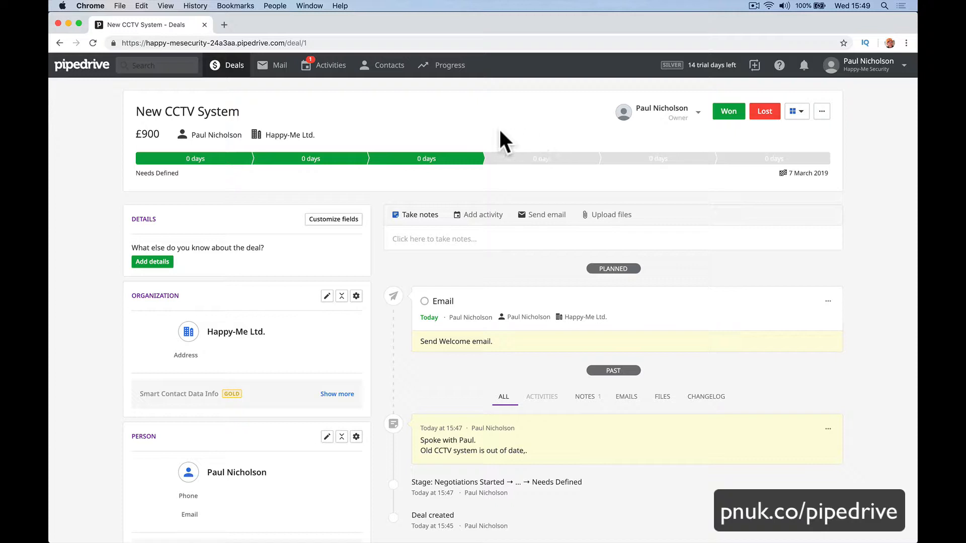
Pass through Deals and Mail to the Activities list showing the planned CCTV deal email.
click(234, 68)
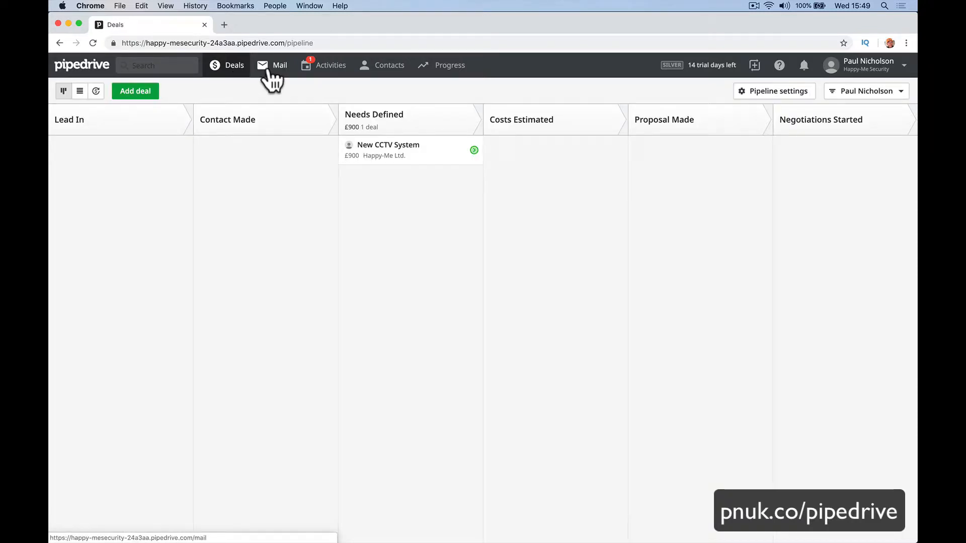
click(278, 68)
click(329, 66)
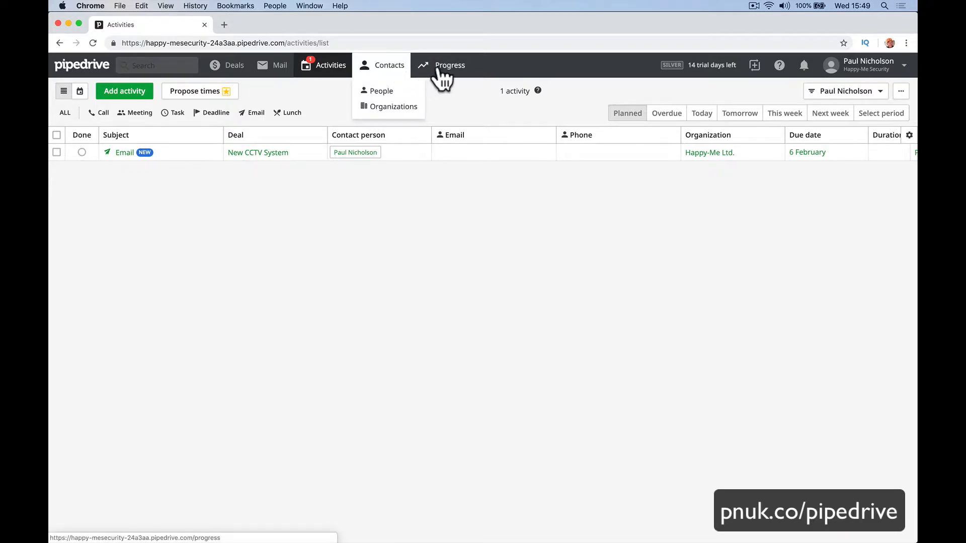
mouse_move(438, 75)
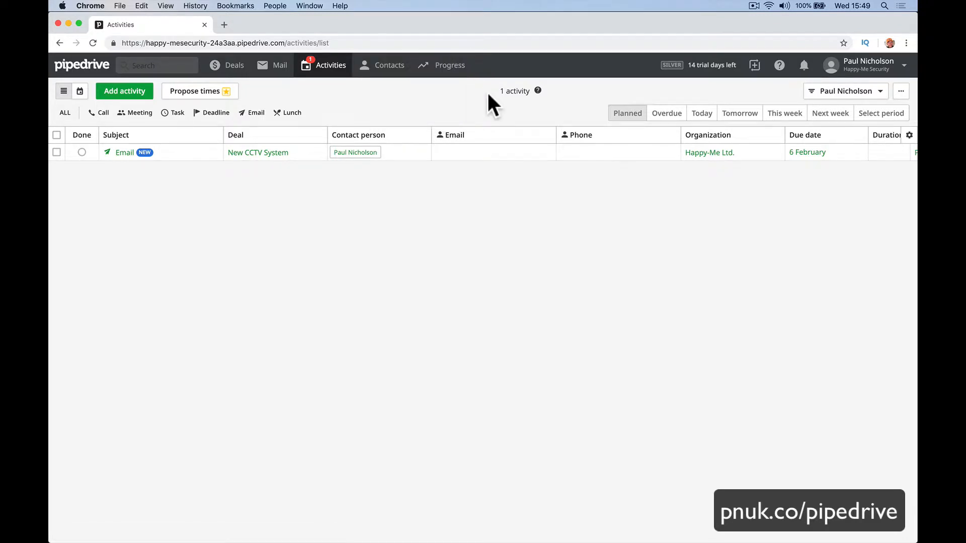
mouse_move(852, 71)
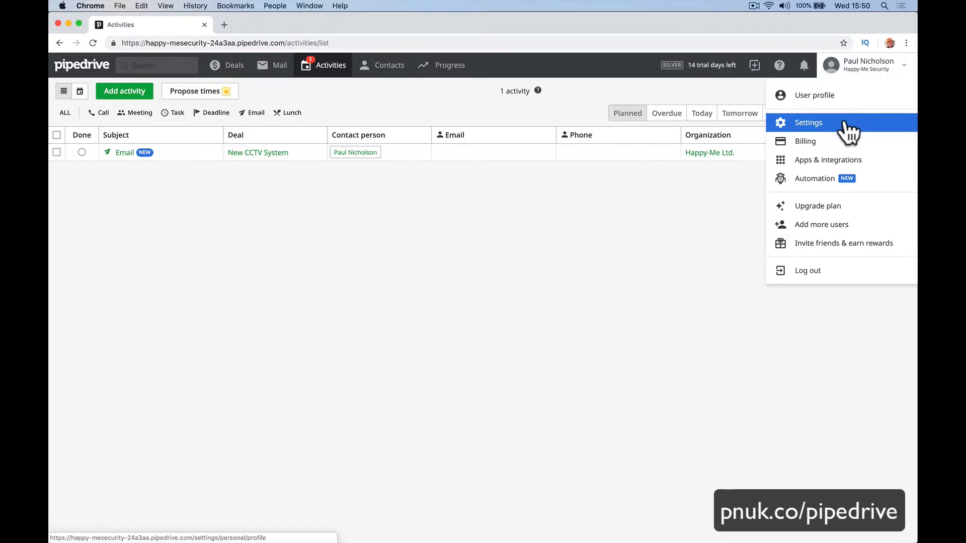
Start a spreadsheet import from Settings and upload 'The Ultimate Pipedrive Import - ENGLISH.xlsx'.
click(845, 123)
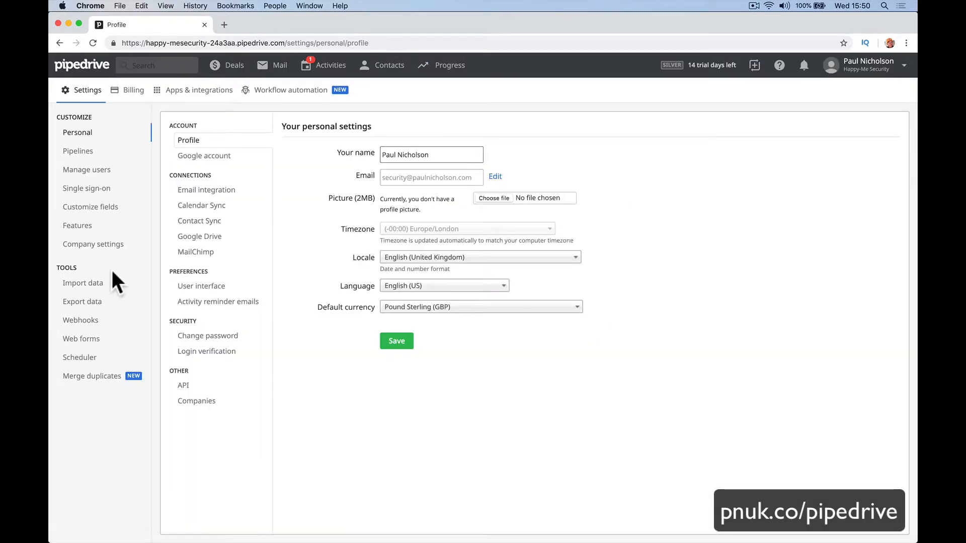
click(96, 282)
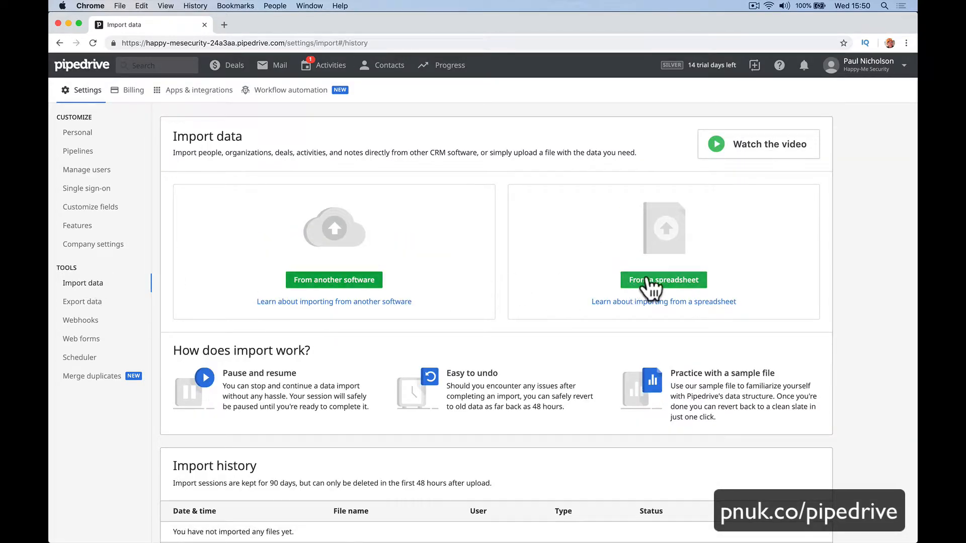
click(659, 279)
click(341, 338)
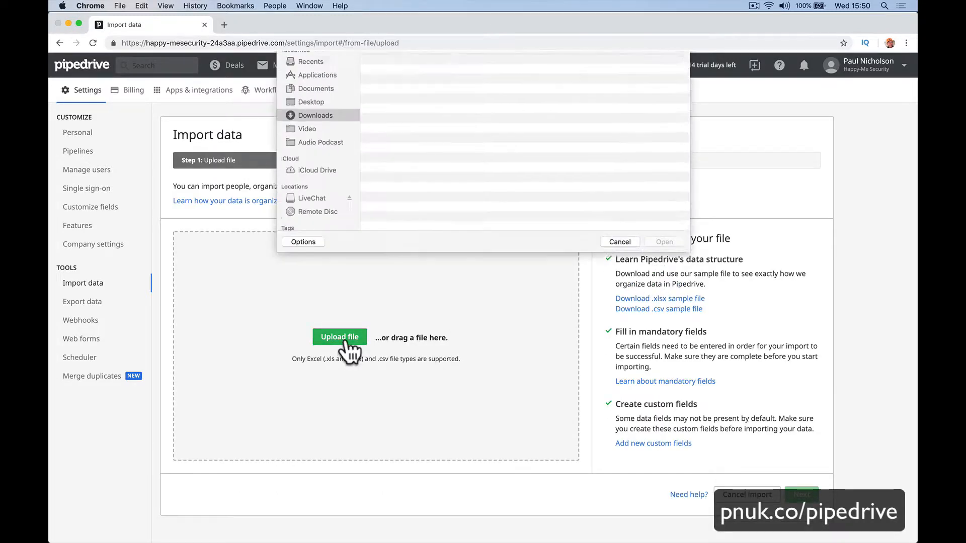
double_click(430, 90)
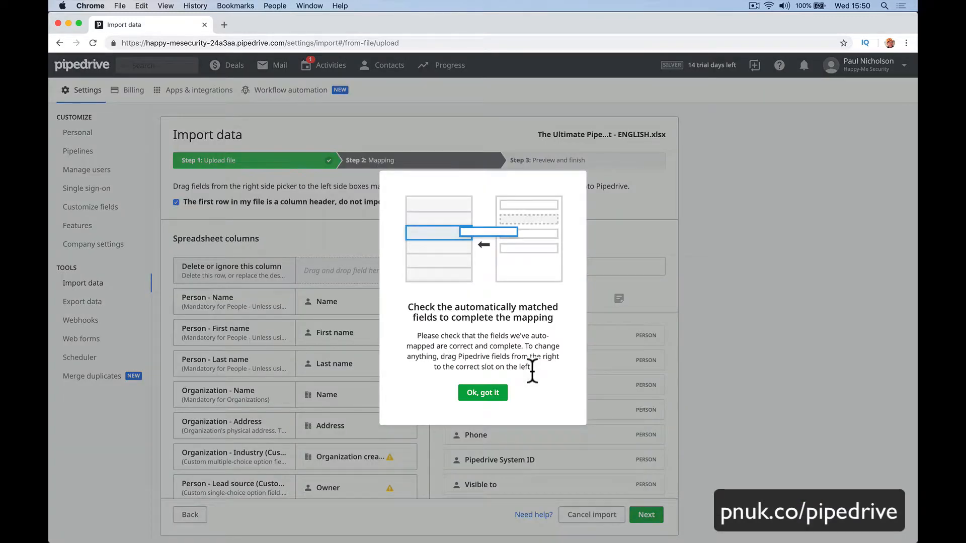
Accept the auto-matched field mapping, review the import preview, and start the spreadsheet import.
click(496, 393)
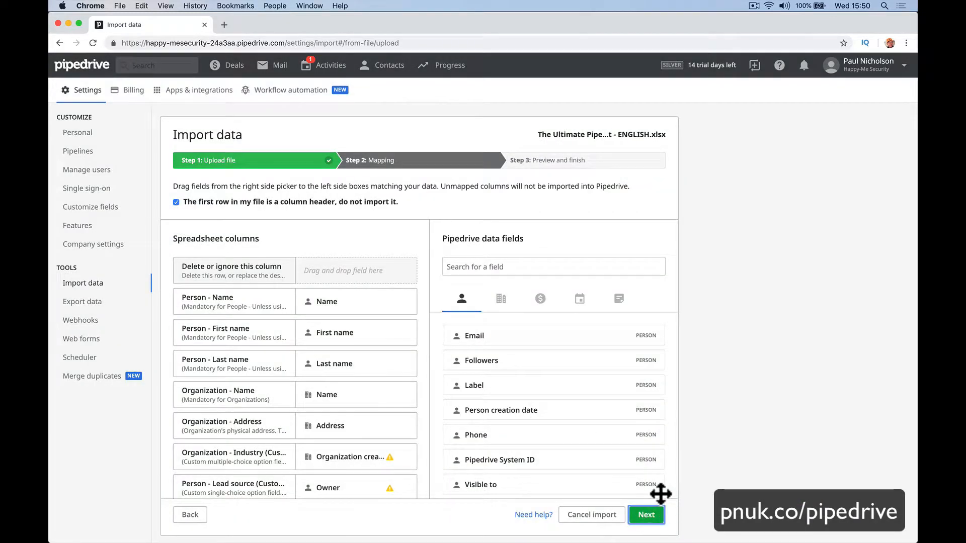
click(653, 512)
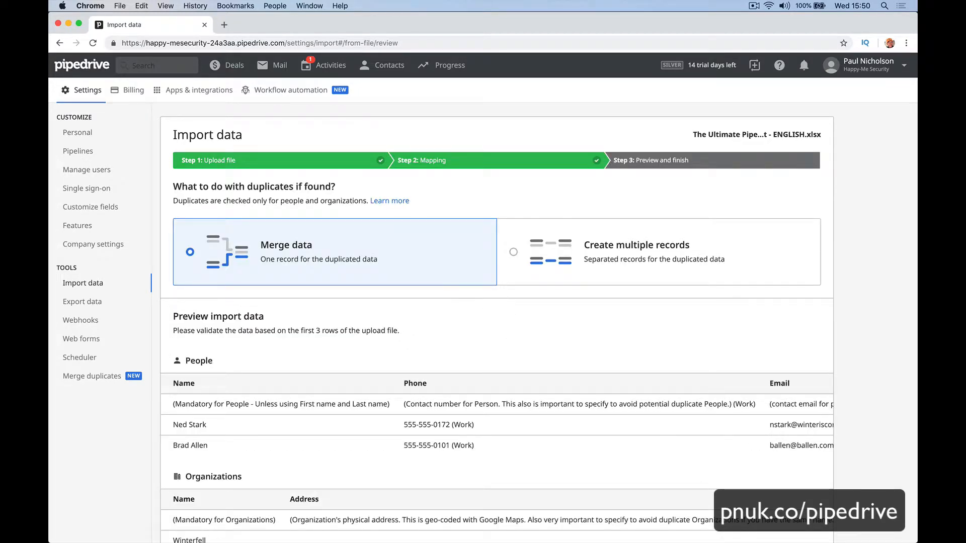
click(696, 526)
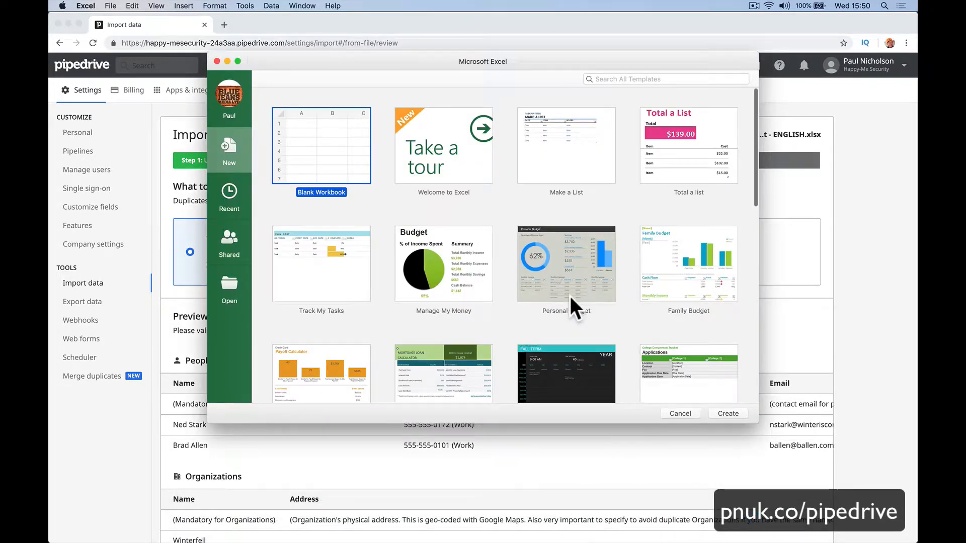
key(super+Tab)
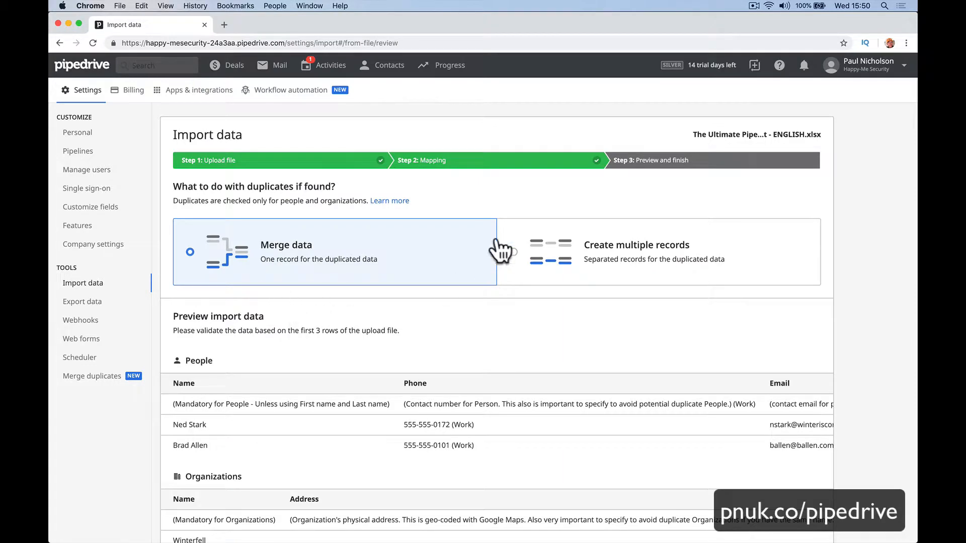
scroll(282, 179, down, 1)
scroll(282, 176, down, 15)
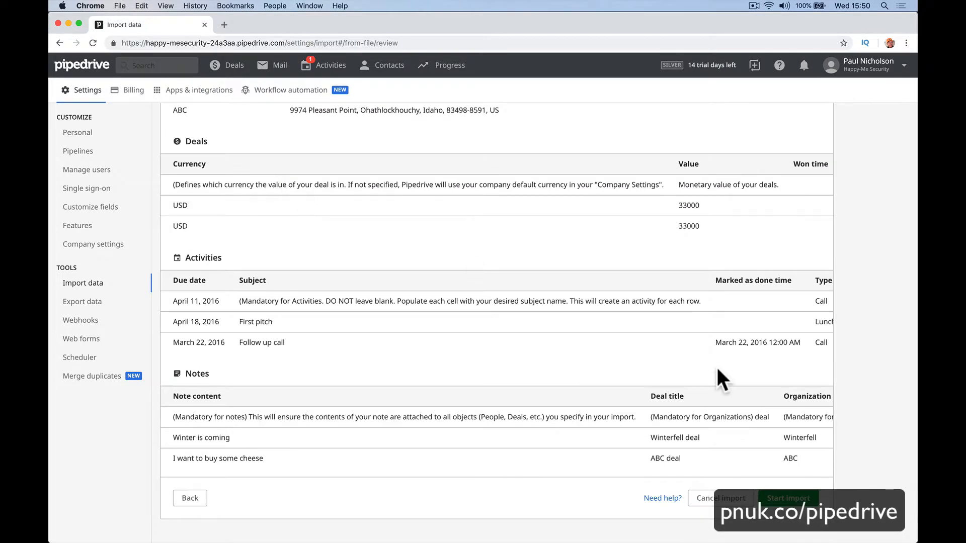
click(782, 498)
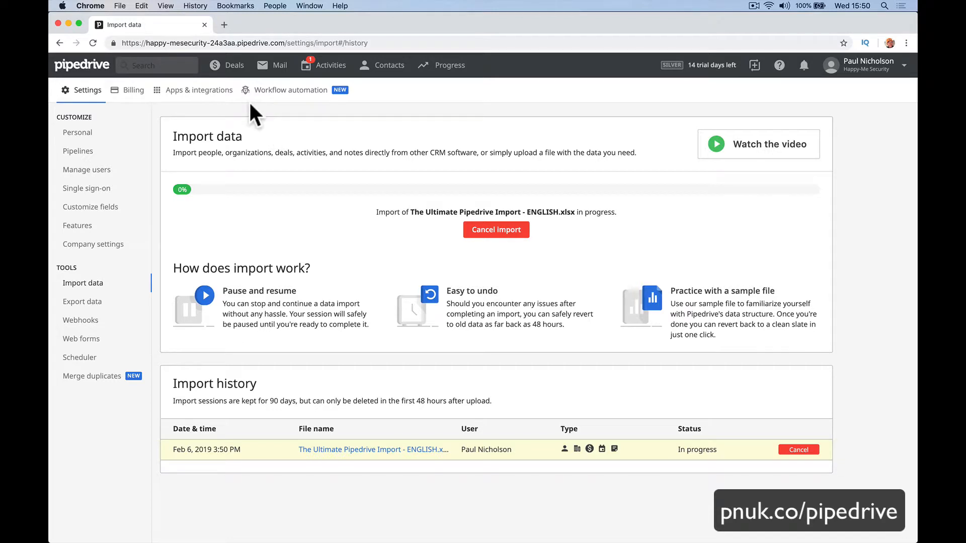
Move ABC to Needs Defined, Energizer Rabbit and Bad Wolf to Contact Made, Palo Alto to Costs Estimated, Oracle to Proposal Made.
click(231, 65)
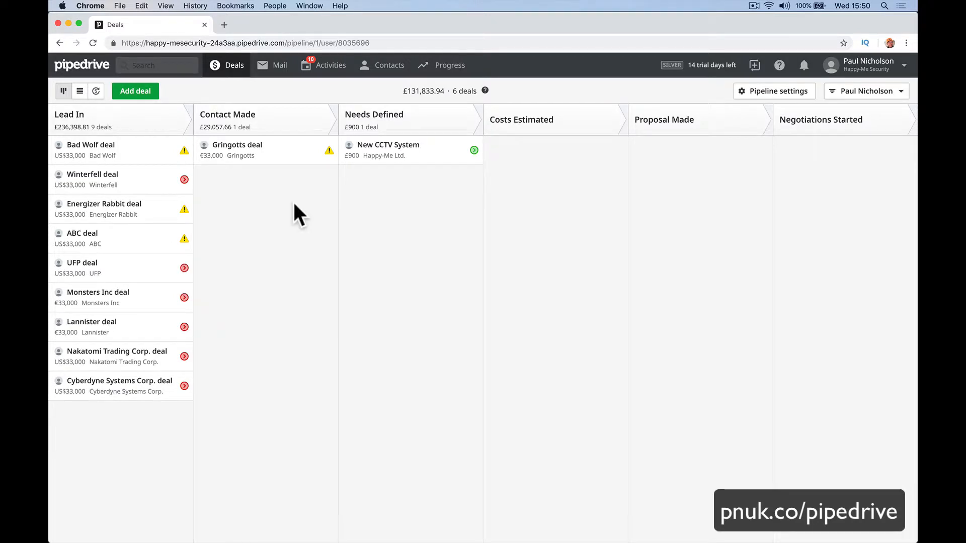
drag(107, 240, 397, 252)
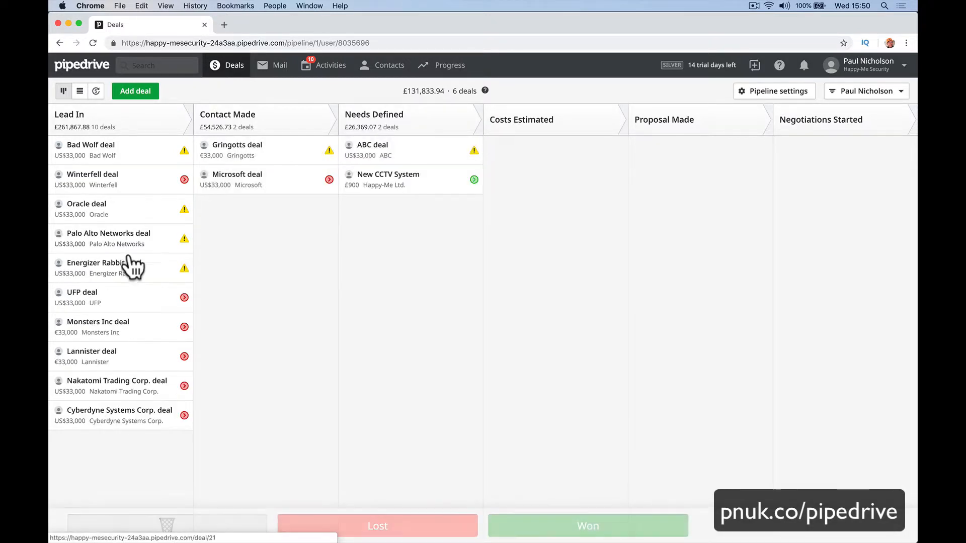
drag(123, 259, 276, 251)
drag(121, 209, 537, 200)
drag(120, 181, 677, 215)
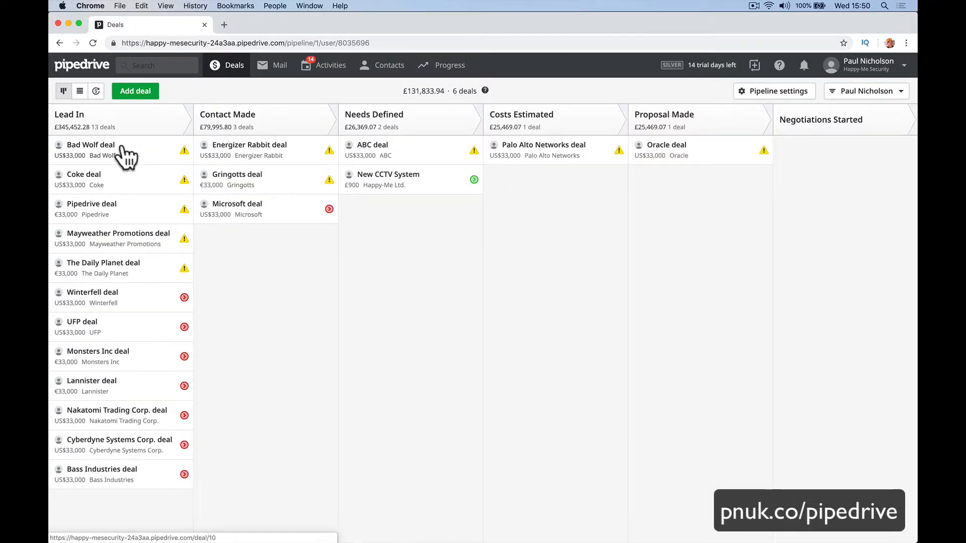
drag(125, 155, 294, 269)
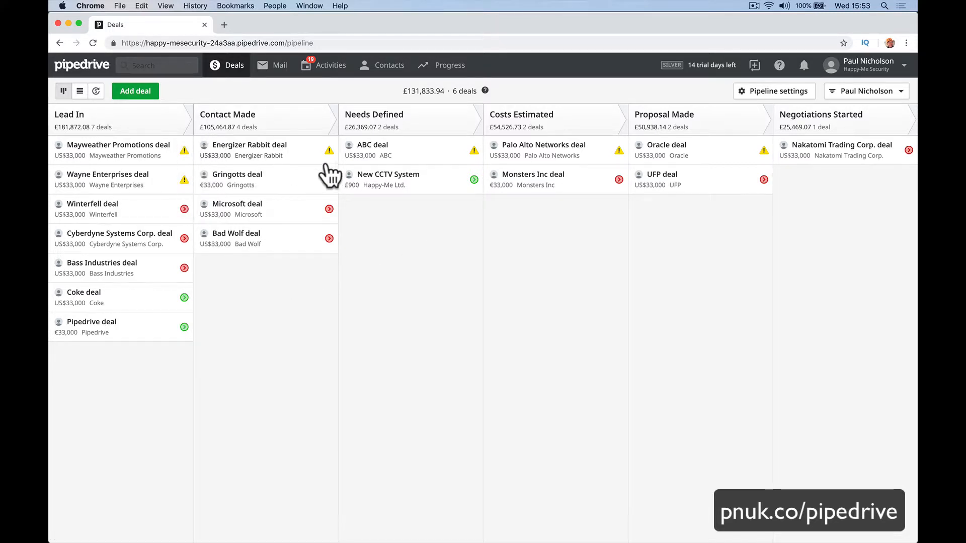
Schedule a Meeting on the Mayweather Promotions deal.
click(186, 150)
click(255, 196)
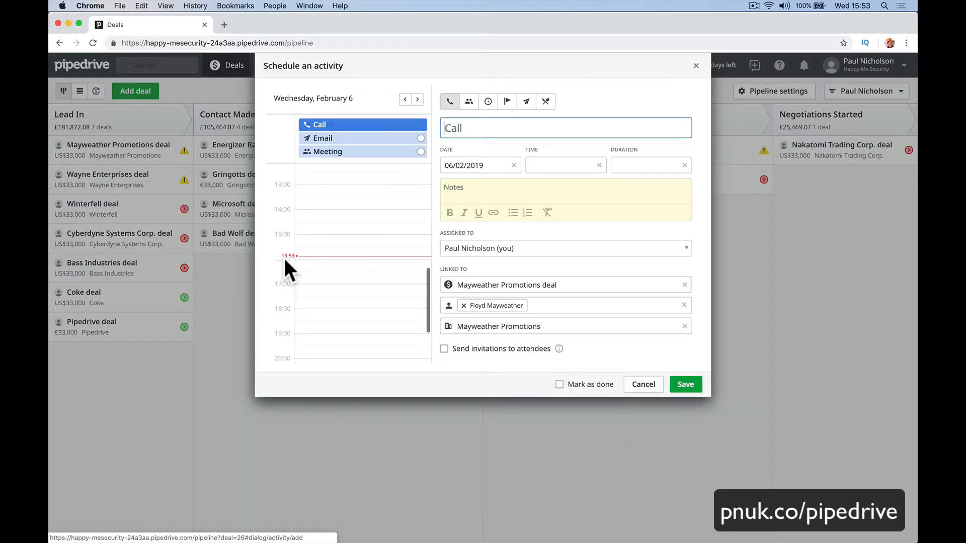
click(468, 103)
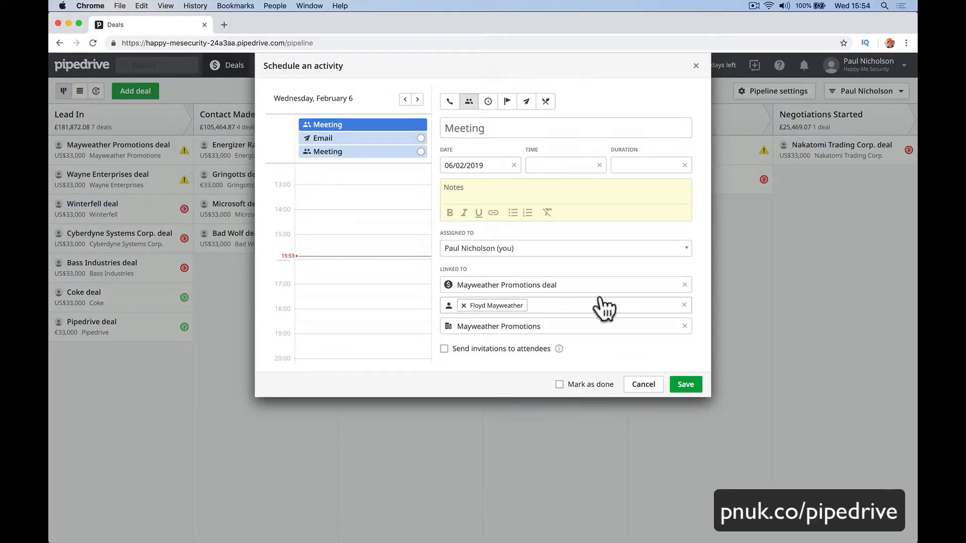
click(683, 388)
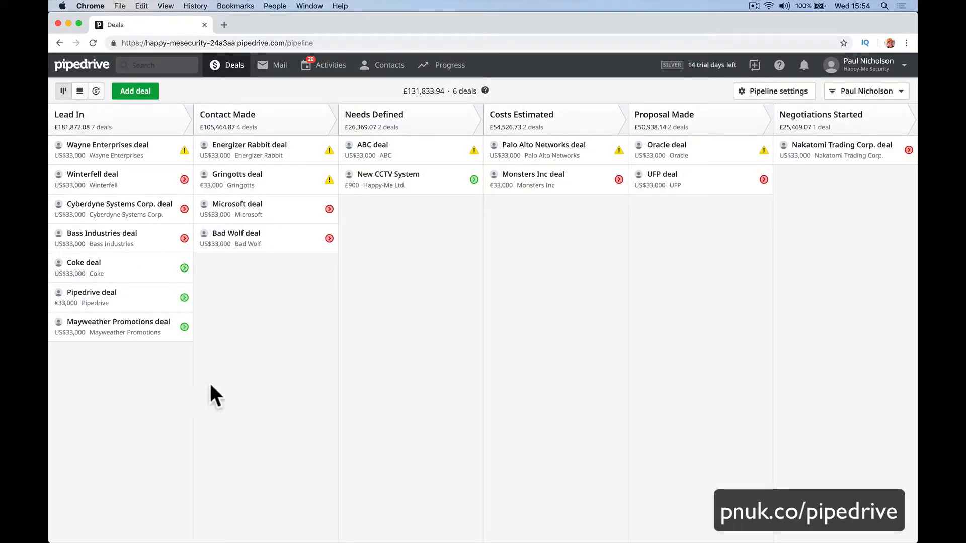
Move the Mayweather Promotions deal to Costs Estimated and start a note reading 'Costs = $300'.
drag(123, 332, 427, 271)
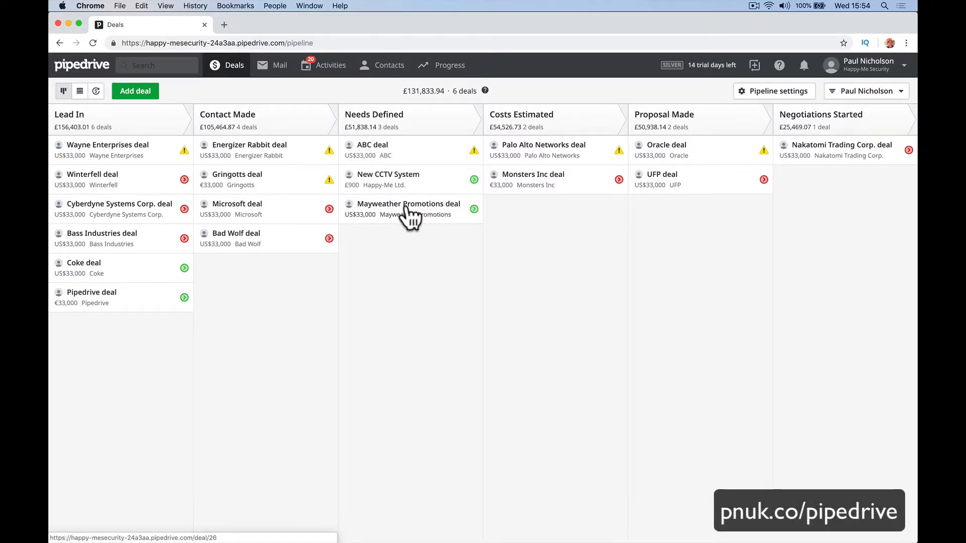
drag(409, 215, 526, 215)
click(525, 215)
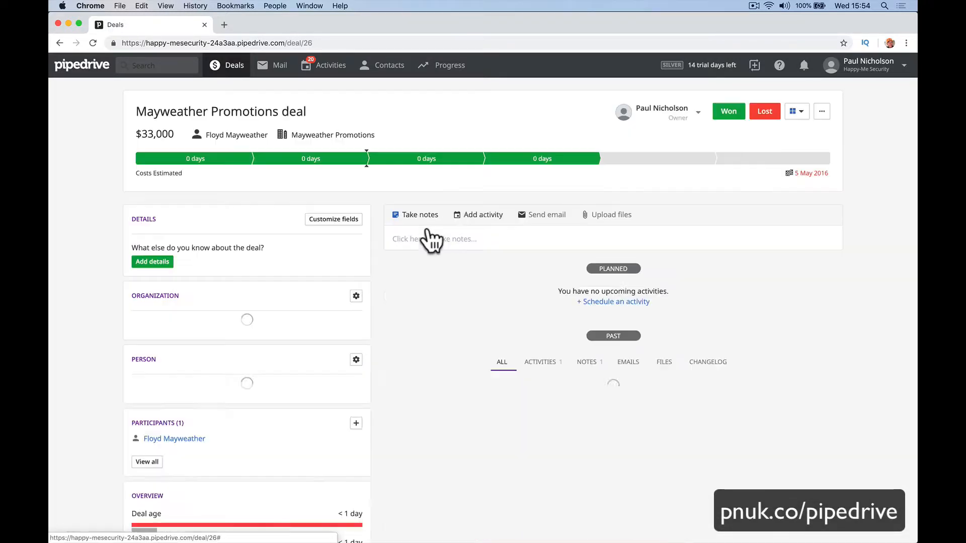
click(451, 245)
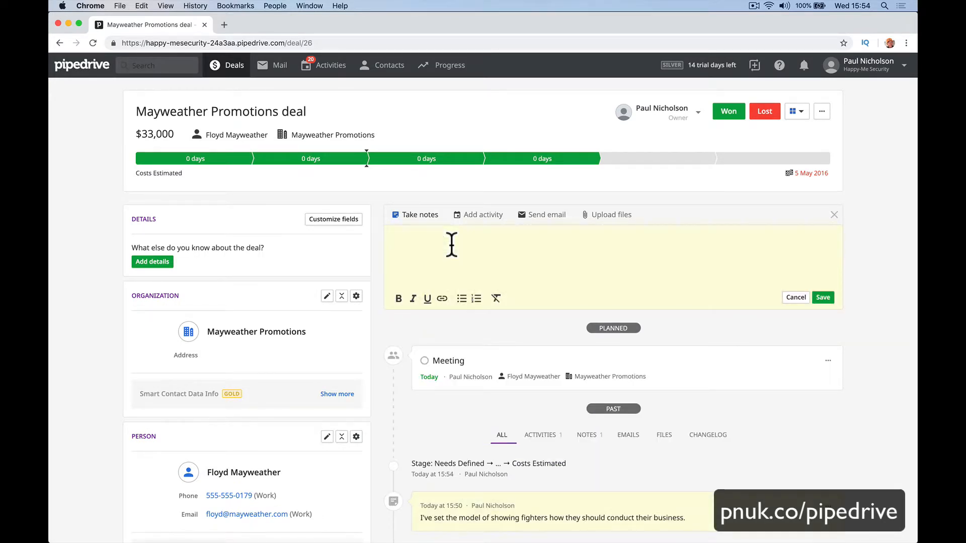
text(Costs = $300)
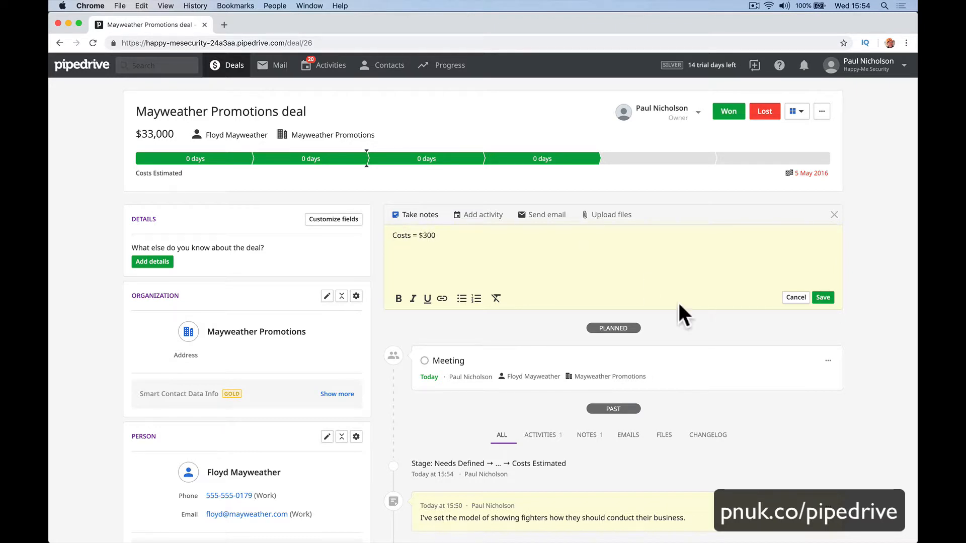
Save the 'Costs = $300' note and return to the deals pipeline.
click(823, 297)
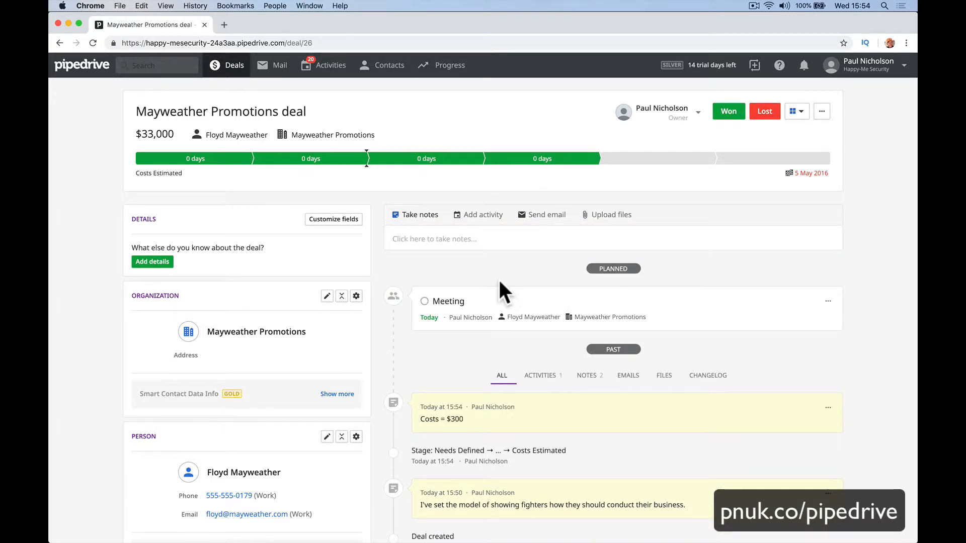
mouse_move(373, 156)
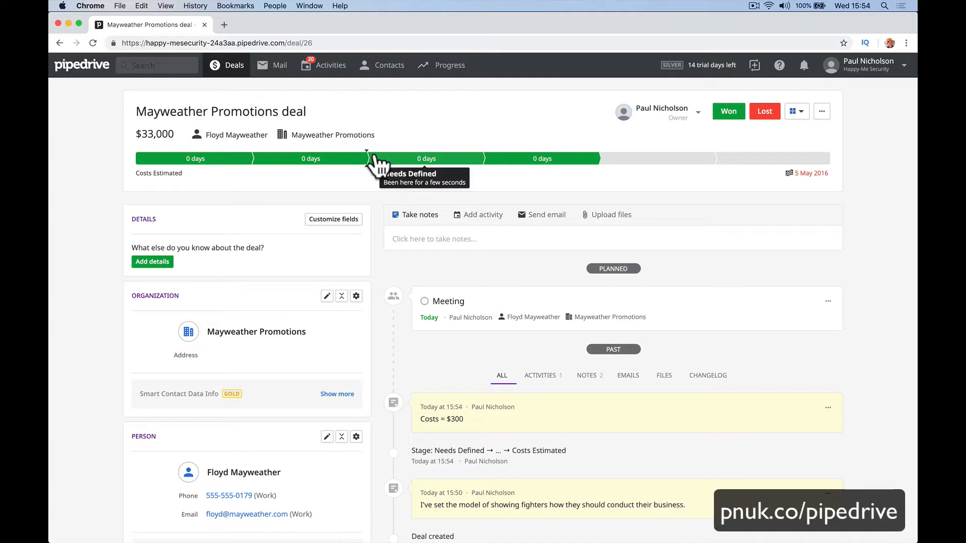
click(231, 66)
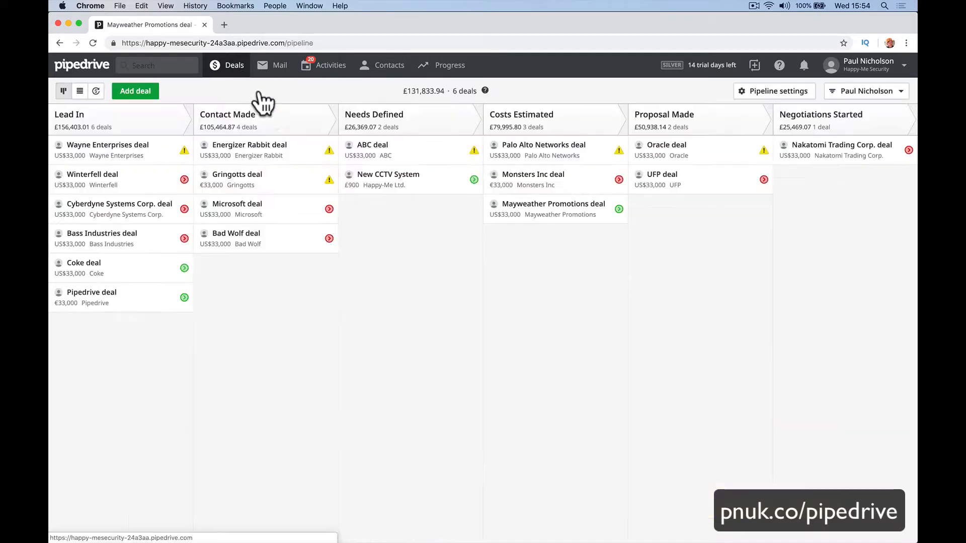
Toggle the Mayweather meeting's done status back, cancel the next-activity form, and reopen its planned activities.
click(619, 209)
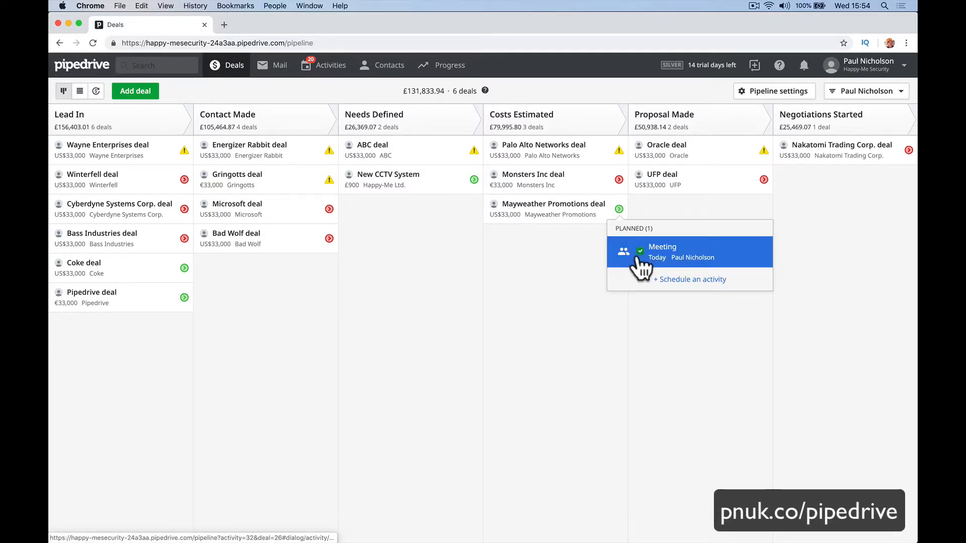
click(635, 256)
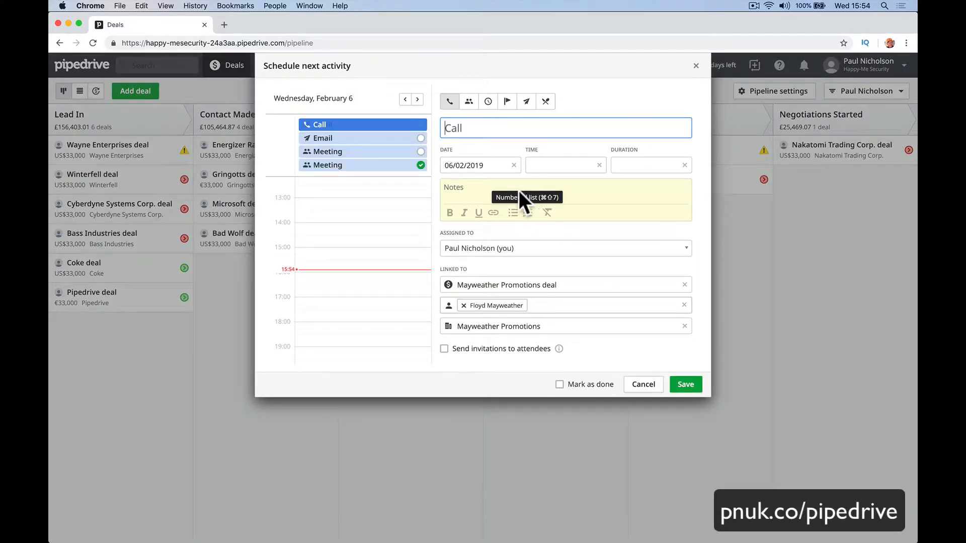
click(418, 168)
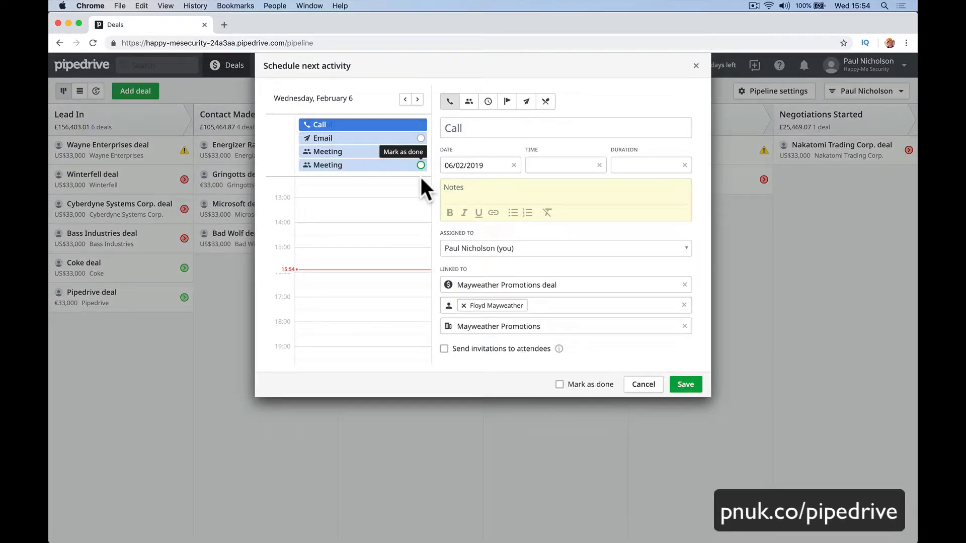
click(639, 386)
click(583, 214)
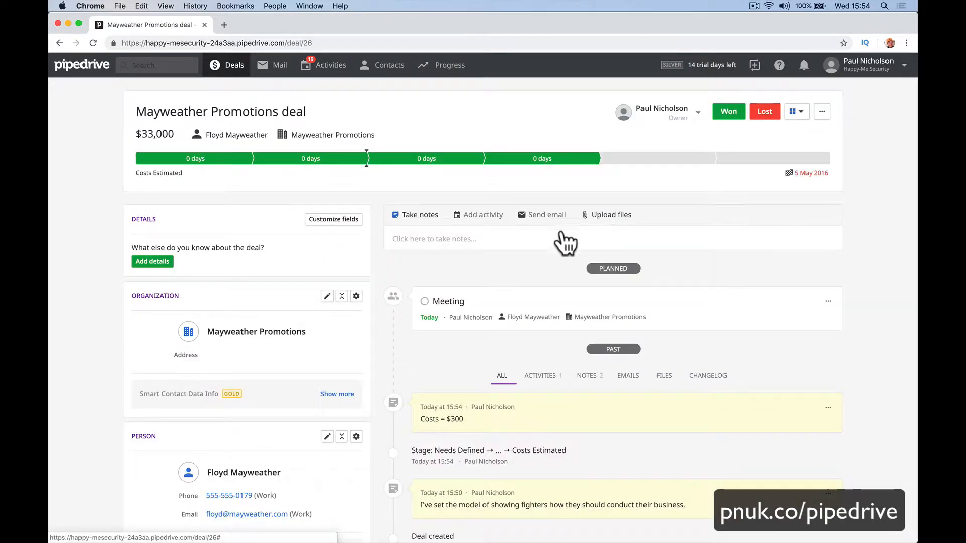
click(227, 69)
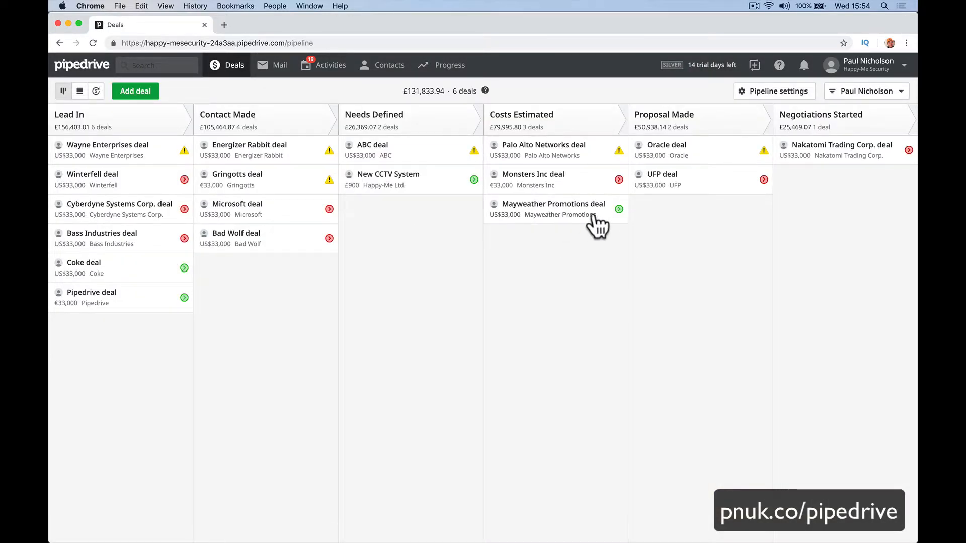
click(618, 209)
Mark the Mayweather Promotions meeting as done.
click(658, 250)
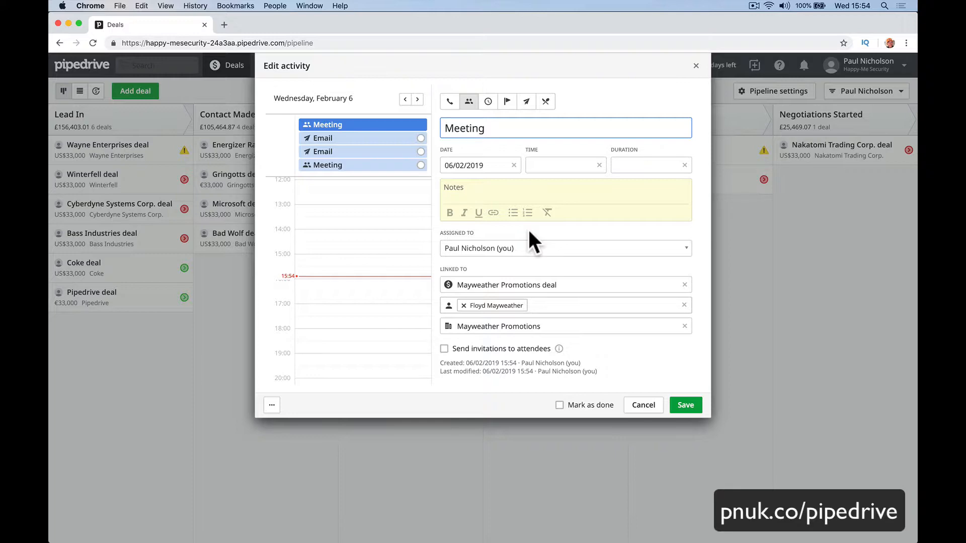
click(558, 405)
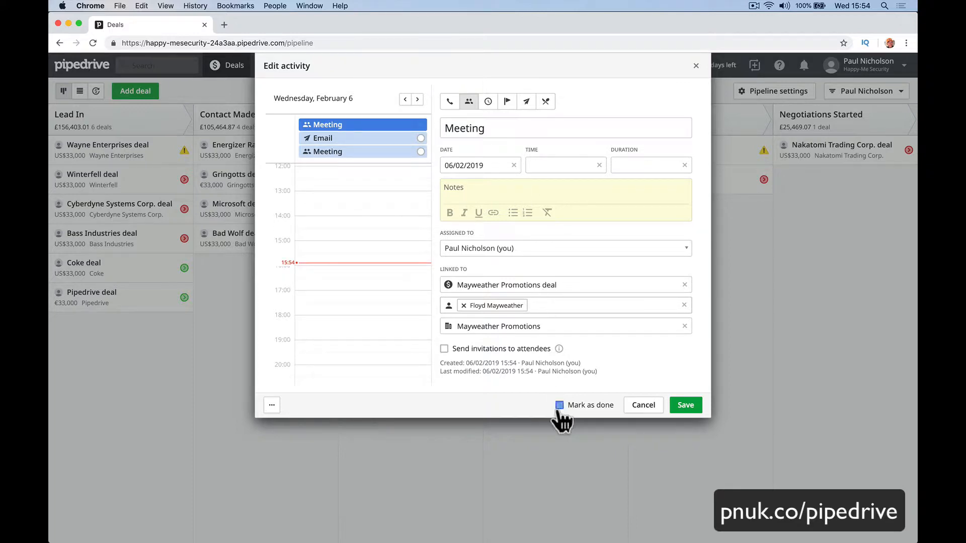
click(683, 405)
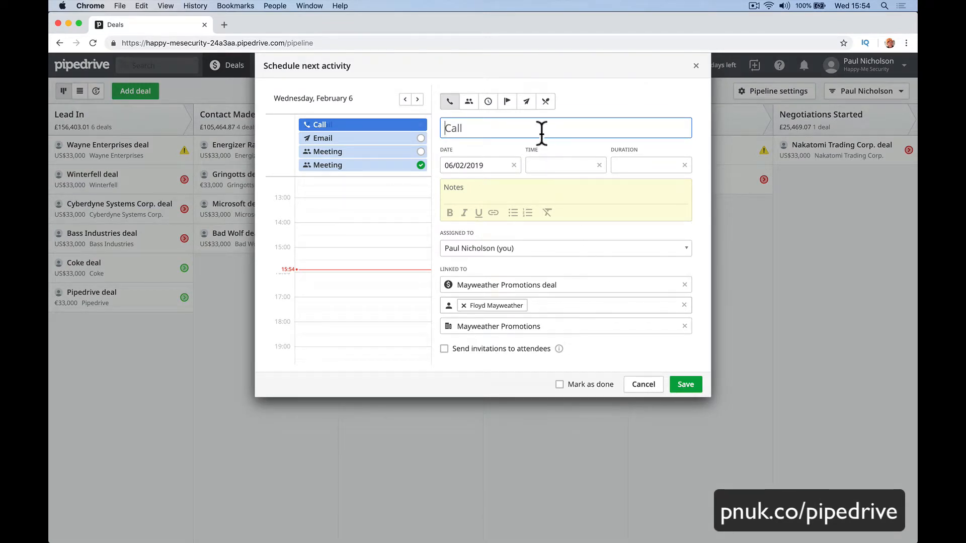
Schedule a 'Send Proposal' deadline due 08/02/2019 as the deal's next activity.
click(507, 101)
click(487, 128)
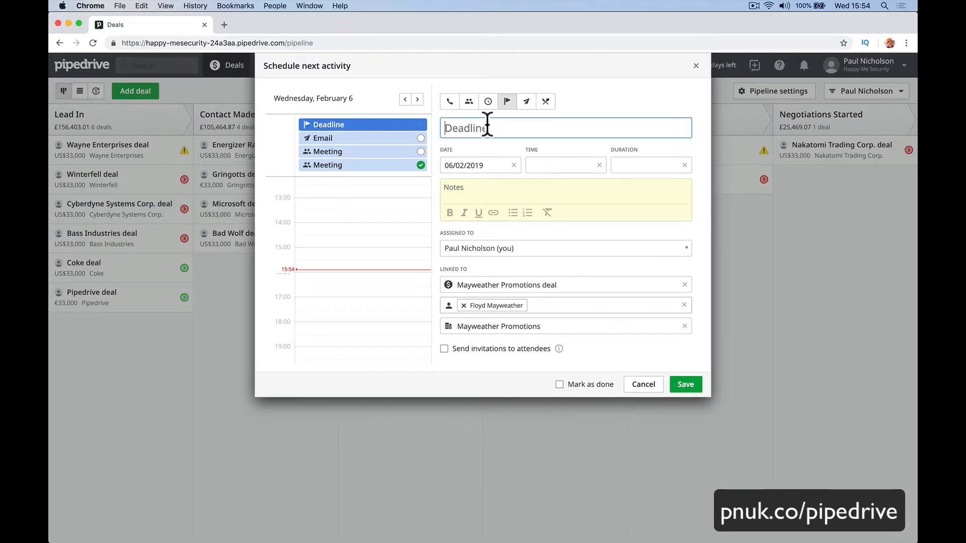
text(Send Propp)
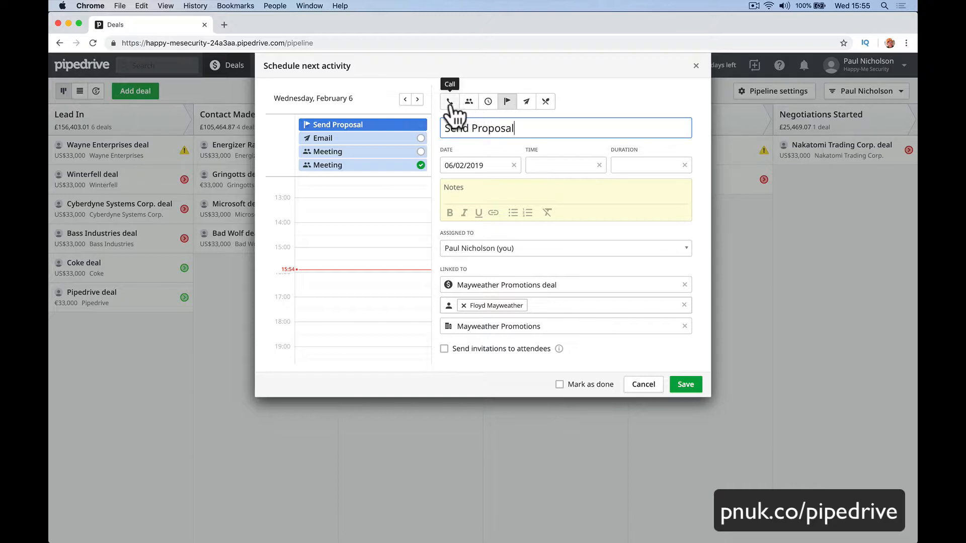
click(494, 166)
click(524, 250)
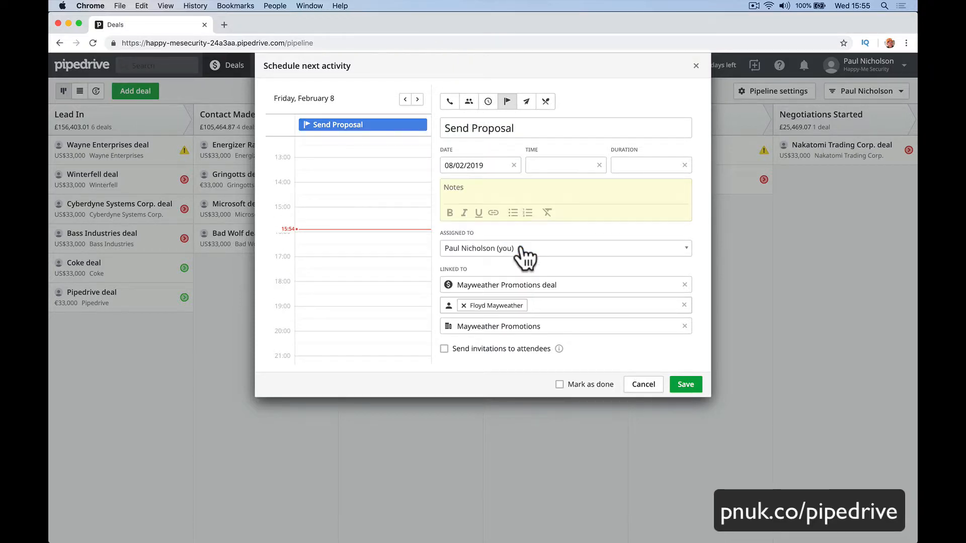
click(690, 385)
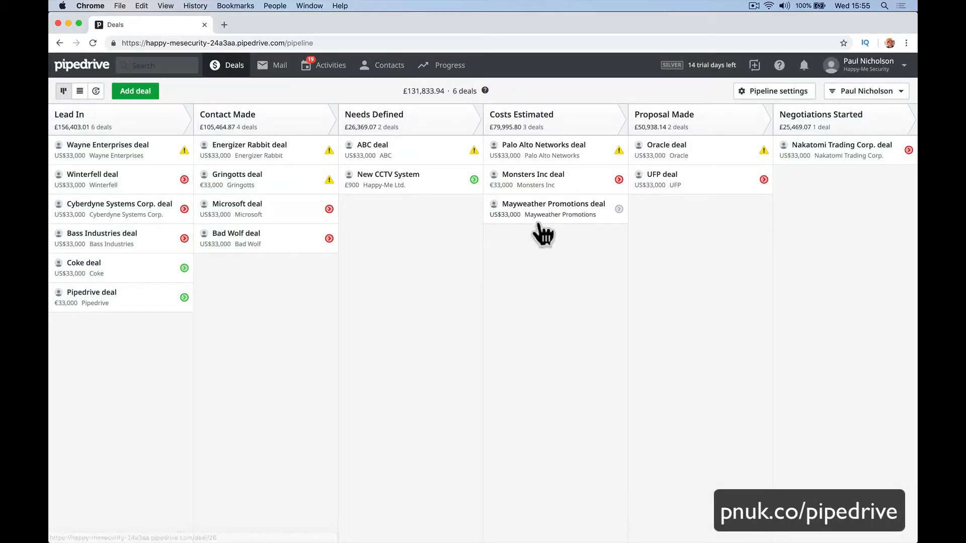
Move the Mayweather deal to Proposal Made and mark its Send Proposal activity done.
drag(539, 228, 704, 225)
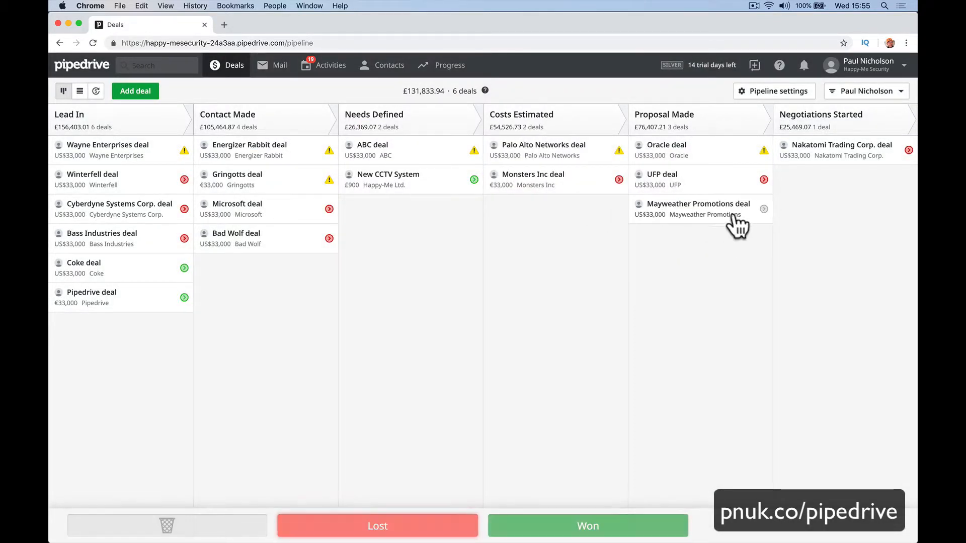
click(762, 211)
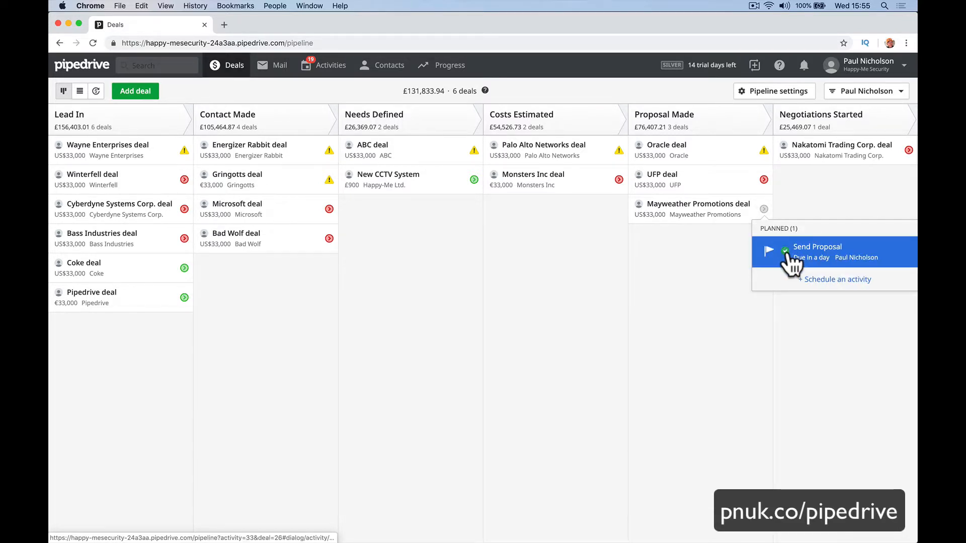
click(785, 250)
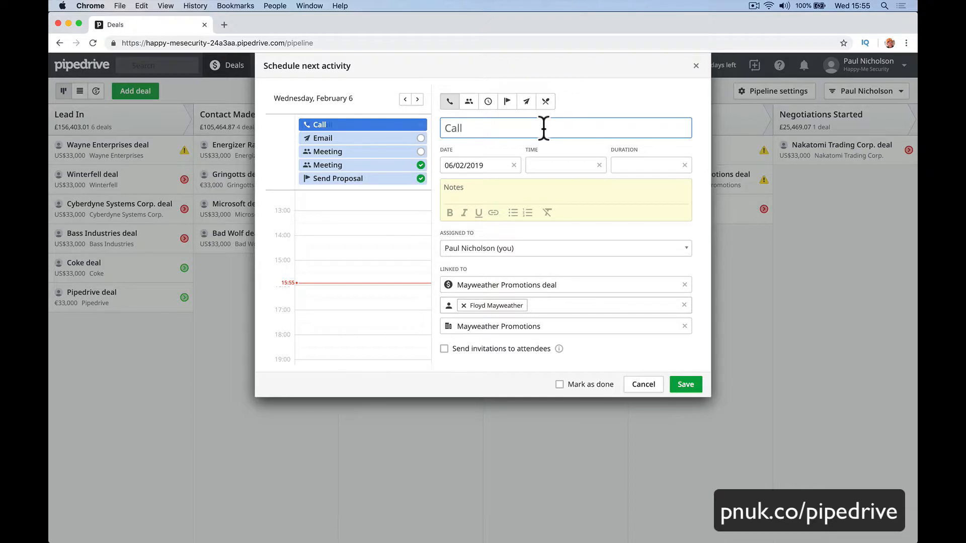
Add a 'Close The Deal' deadline for 08/02/2019 with a note, then move the deal to Negotiations Started.
text(Close The Deal)
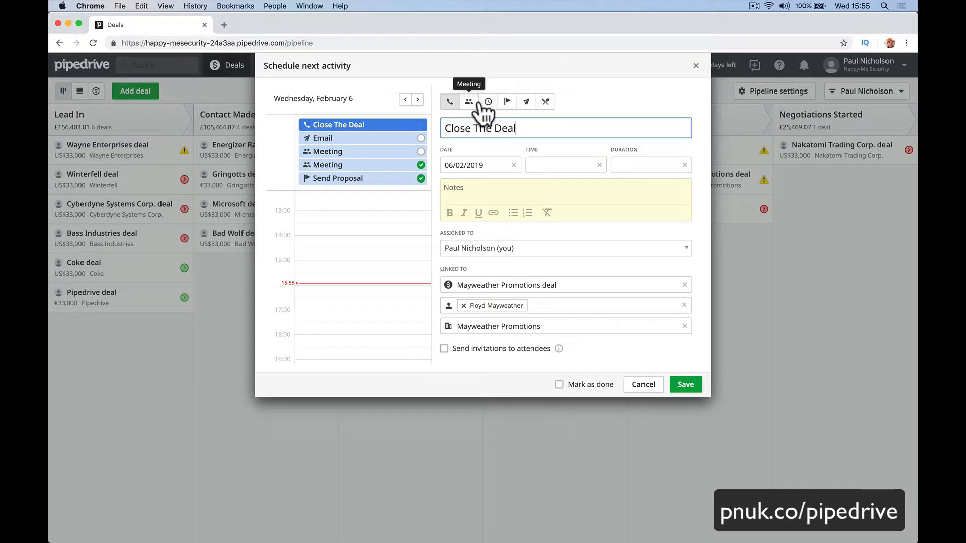
click(506, 102)
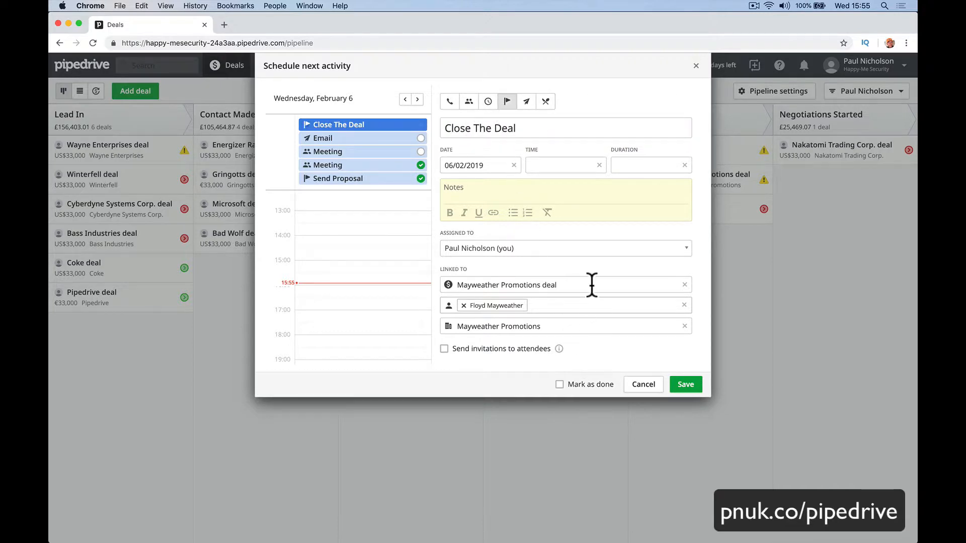
click(489, 163)
click(520, 253)
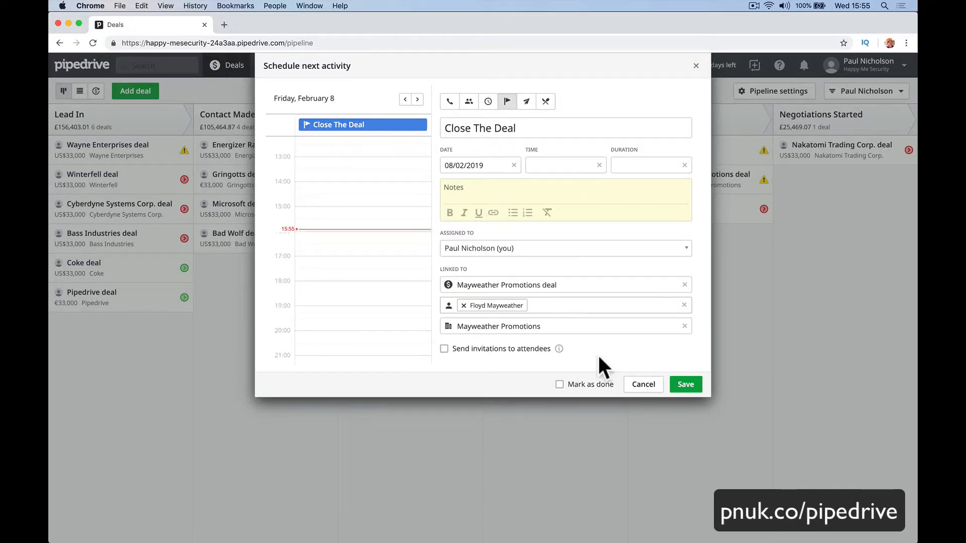
click(566, 197)
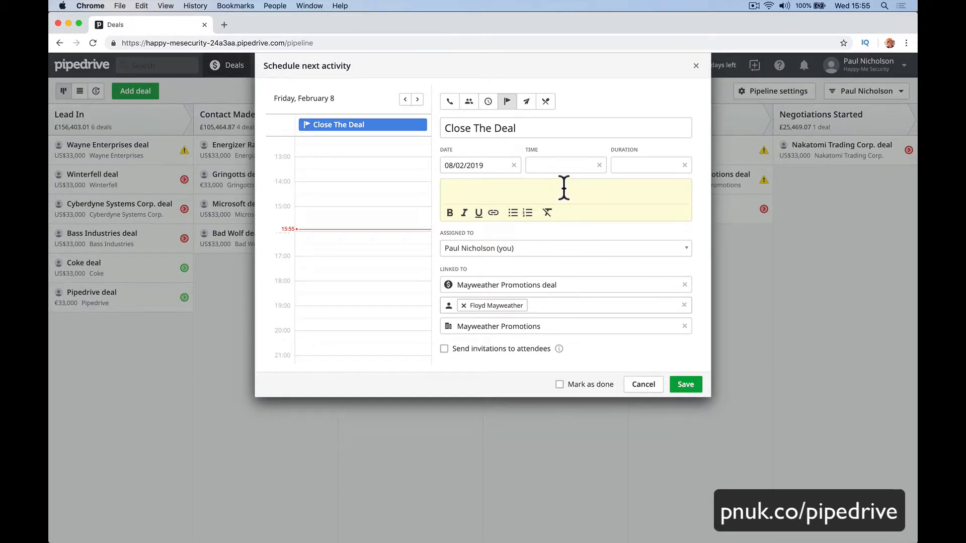
text(Deal Ready To Close)
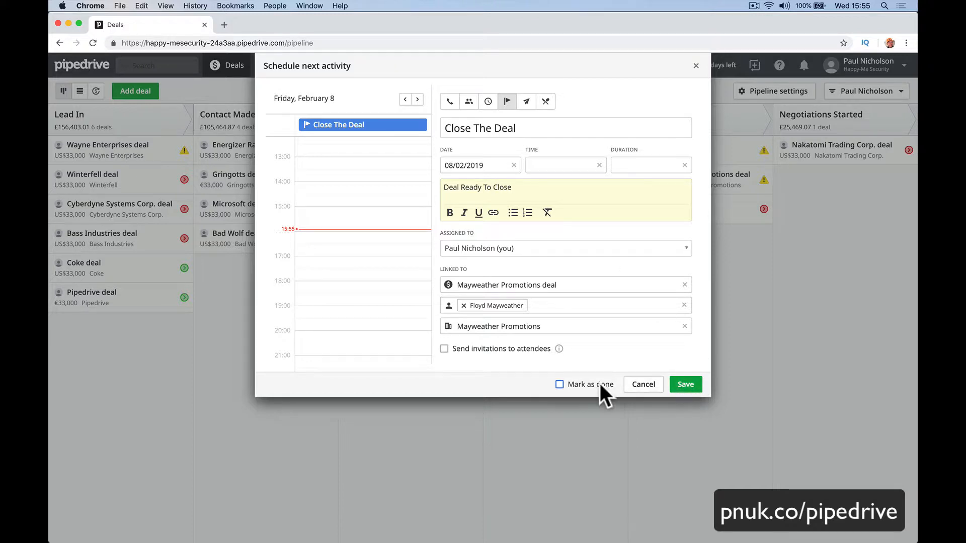
click(692, 382)
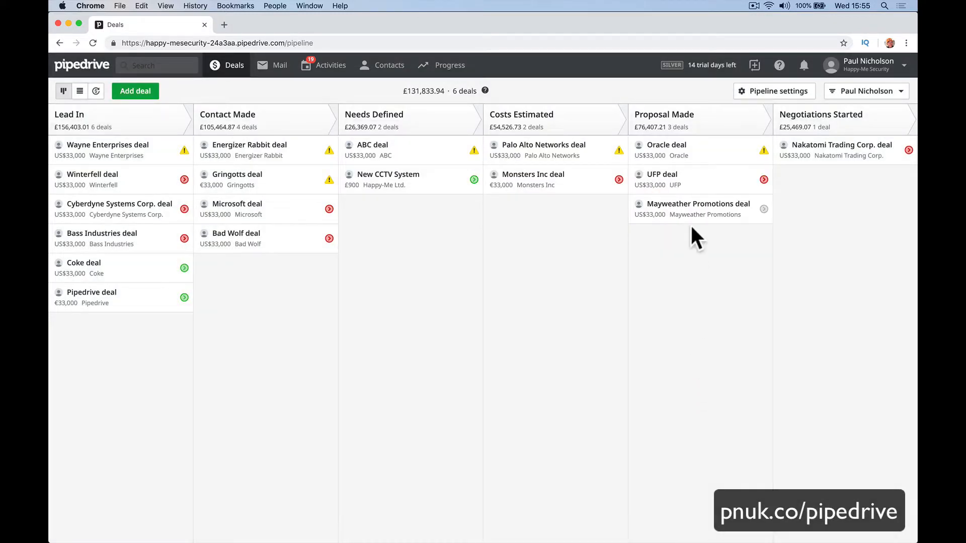
drag(716, 207, 820, 190)
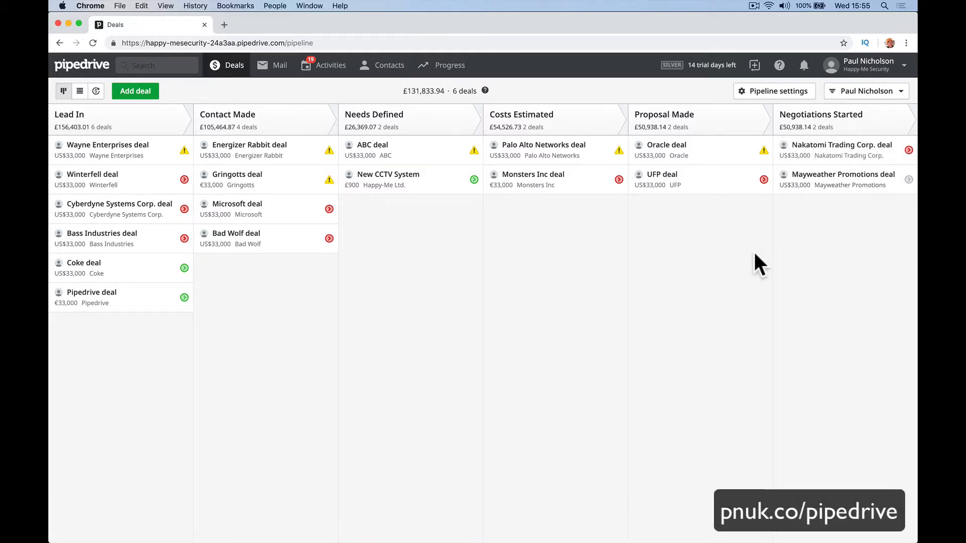
Confirm the Mayweather deal is in Negotiations Started, then drop its card on the Won zone.
click(818, 184)
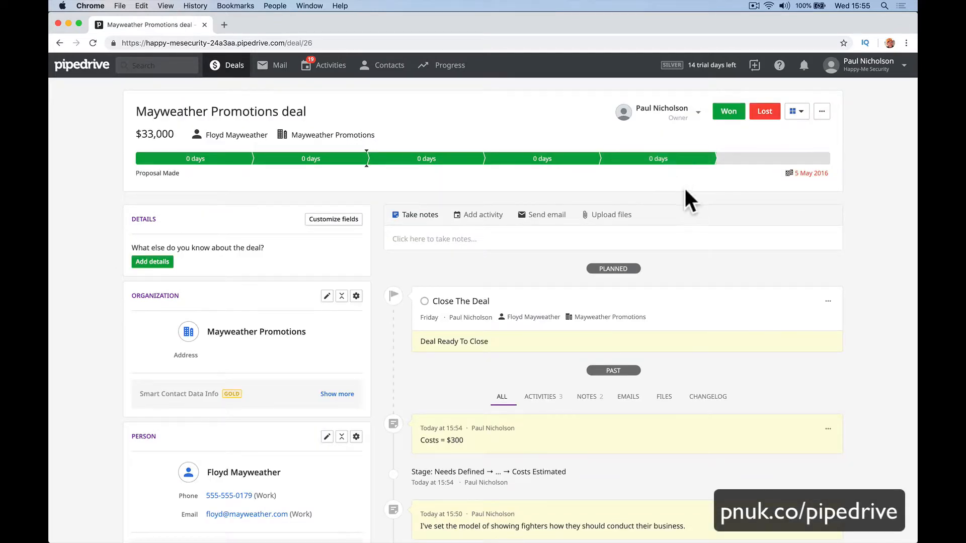
click(740, 165)
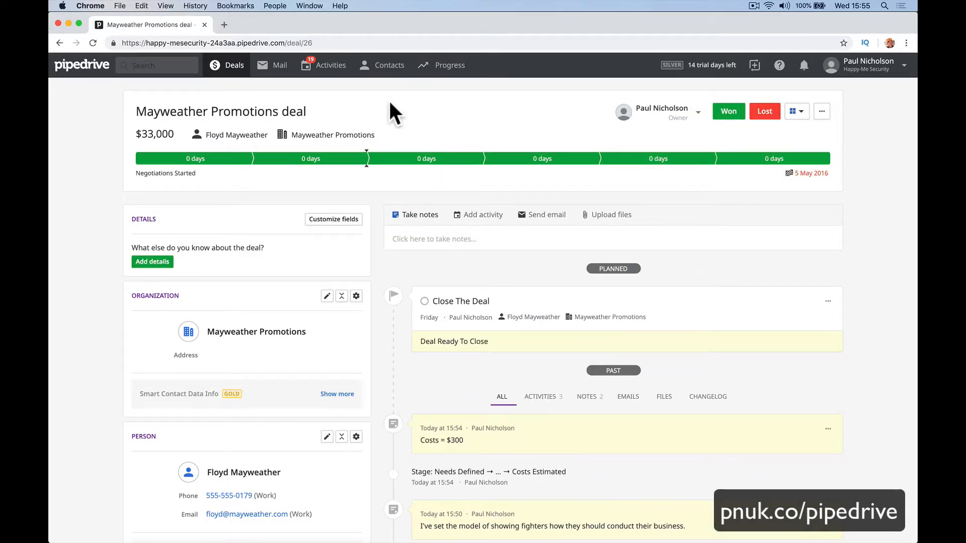
click(232, 73)
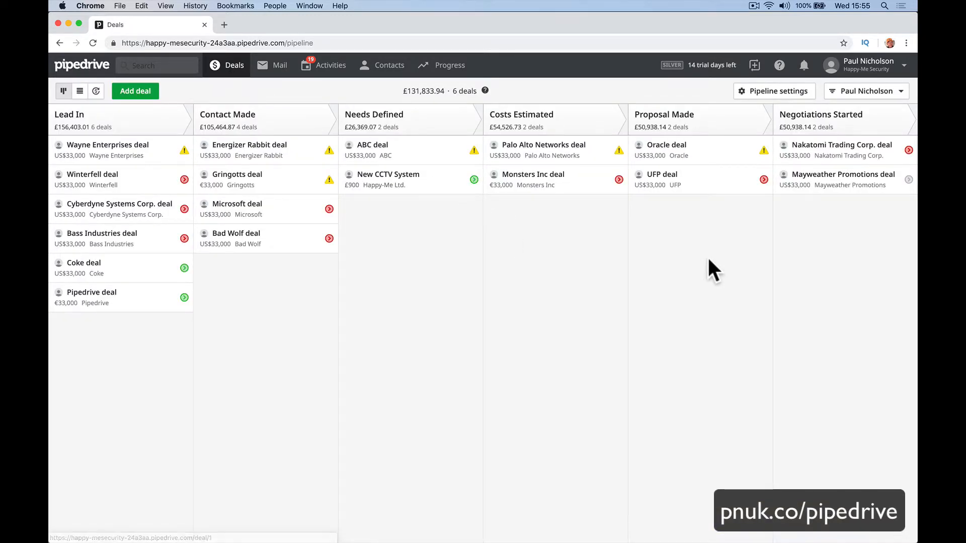
drag(803, 190, 556, 525)
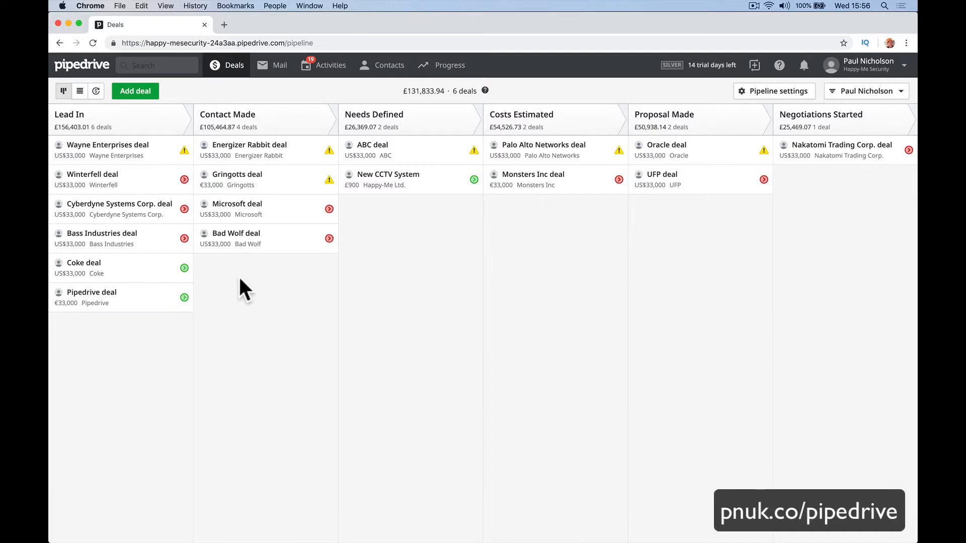
Advance Microsoft to Needs Defined, New CCTV System to Costs Estimated, Palo Alto to Proposal Made, then list deals.
click(329, 180)
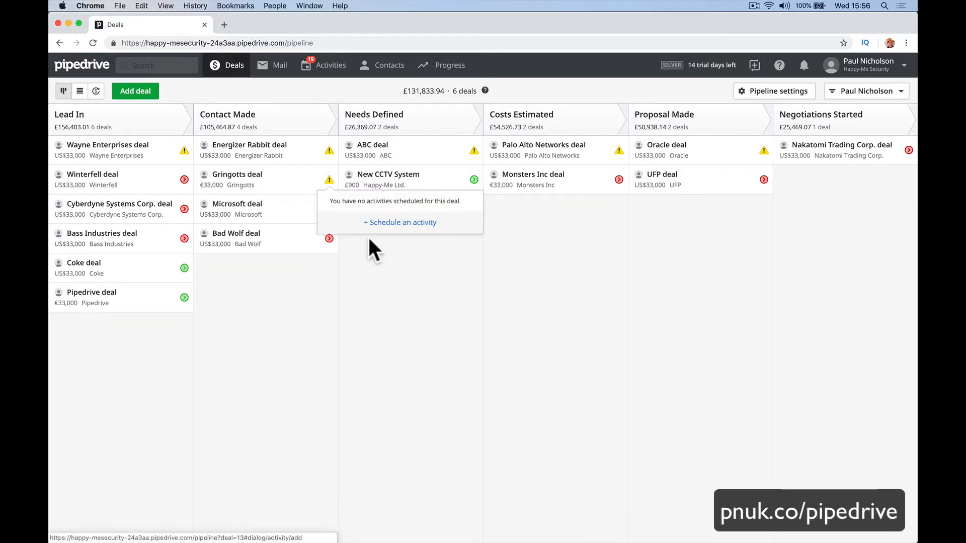
click(421, 277)
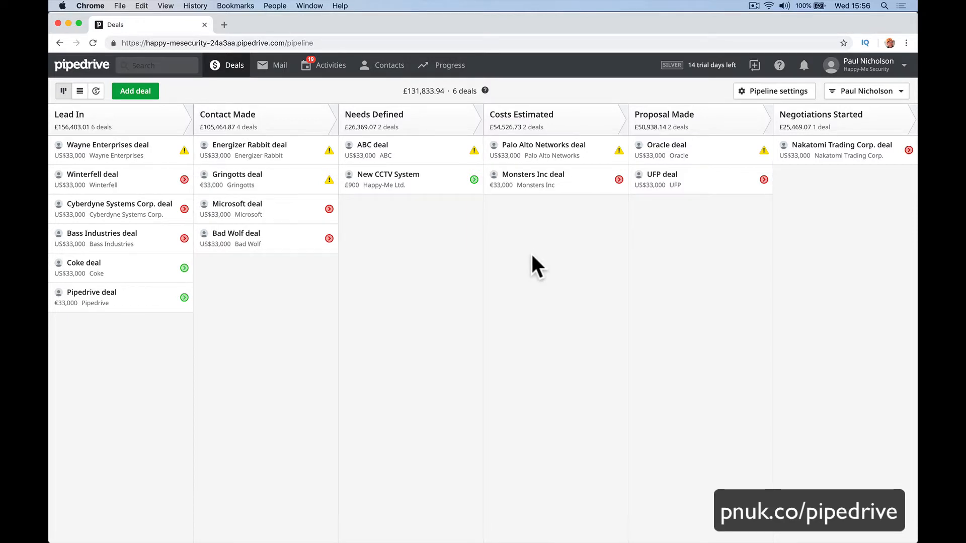
mouse_move(244, 541)
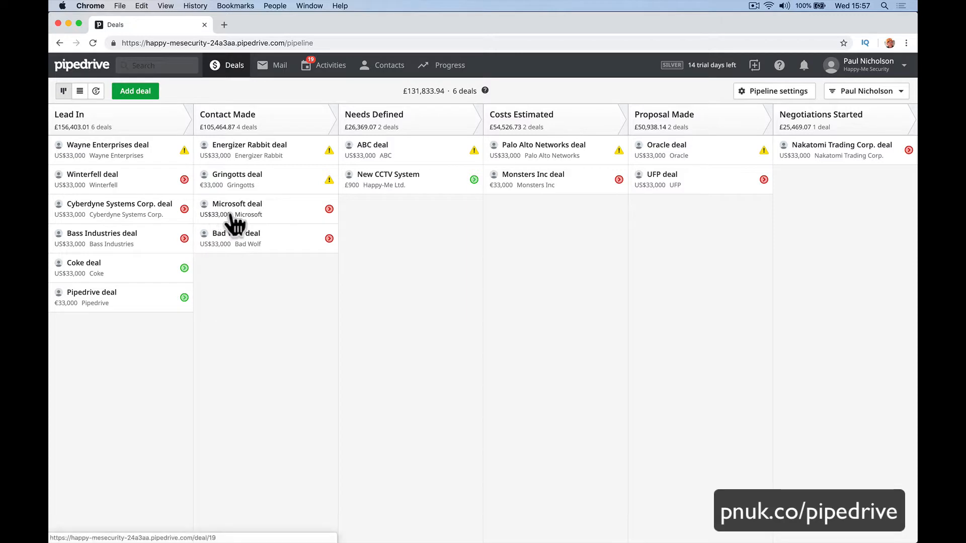
drag(230, 220, 385, 232)
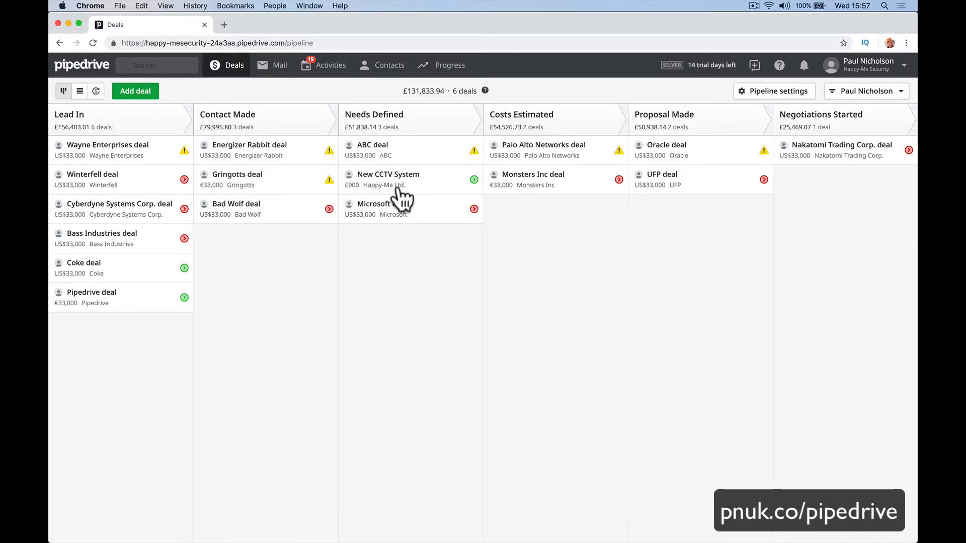
drag(399, 194, 546, 228)
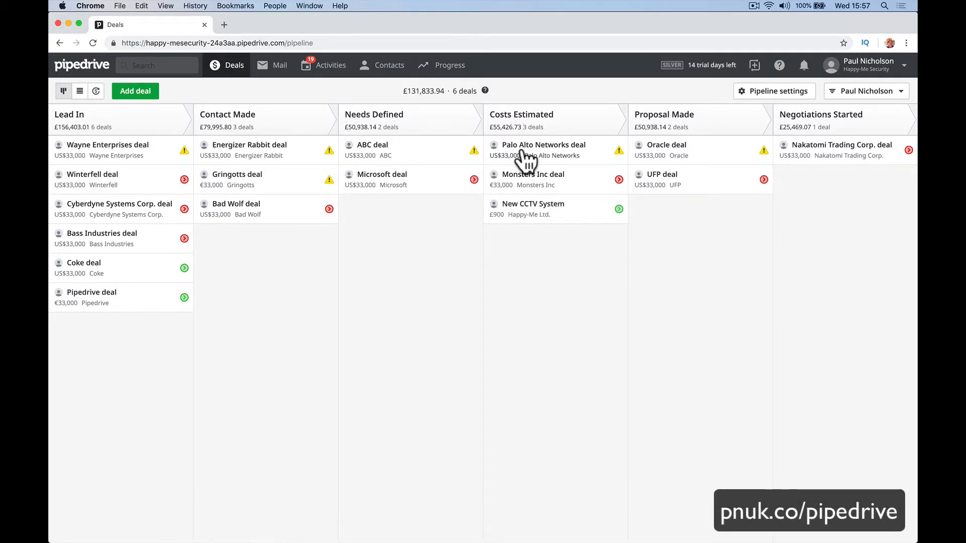
drag(523, 157, 671, 204)
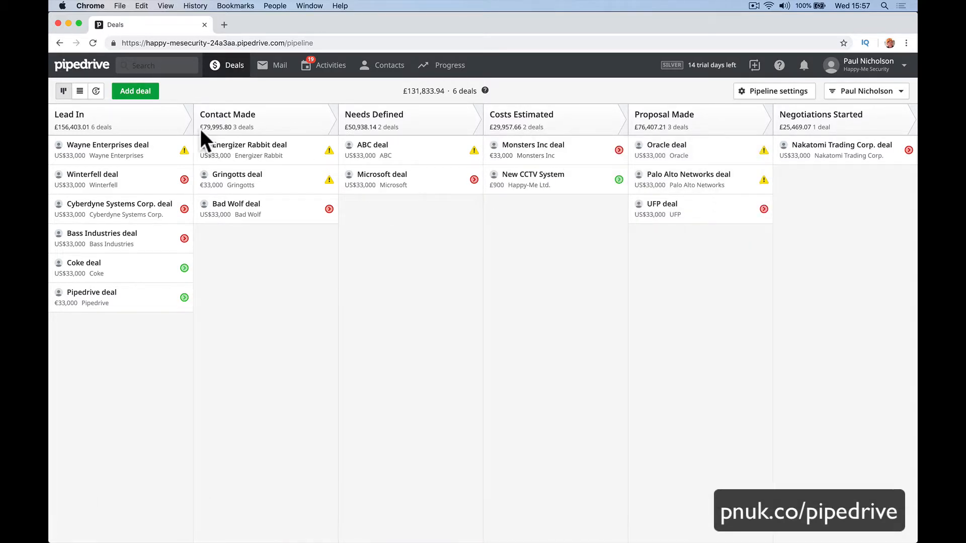
click(80, 91)
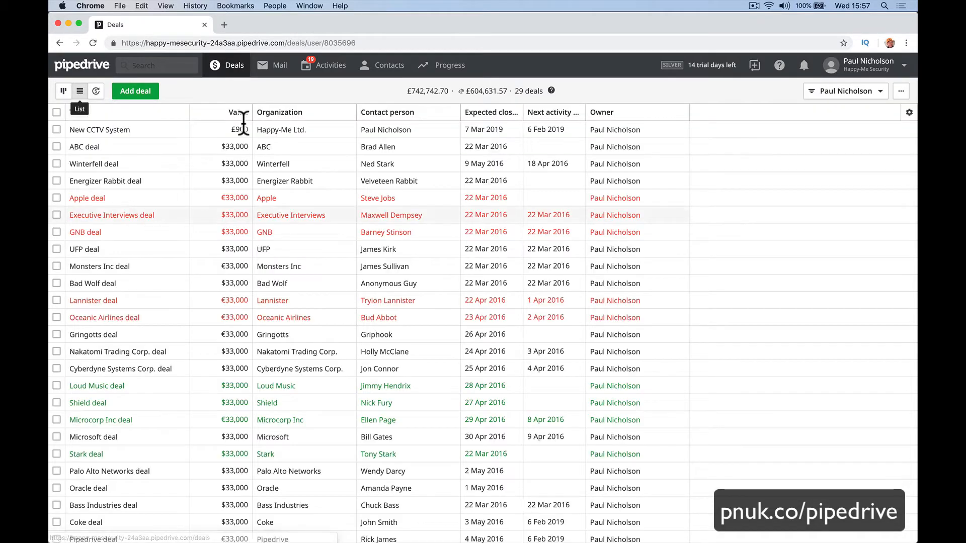
On the deals timeline, push New CCTV System's expected close date to 7 April 2019.
click(97, 92)
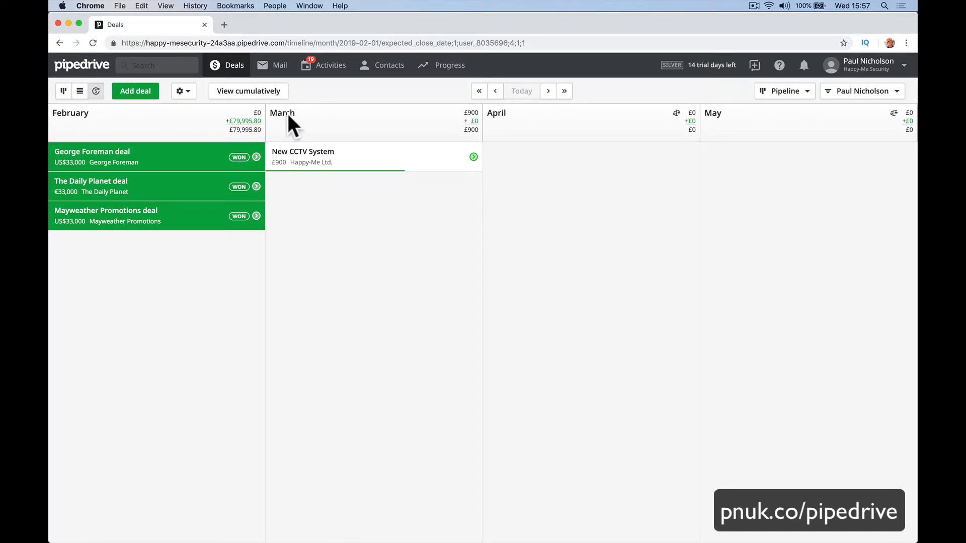
scroll(241, 207, left, 5)
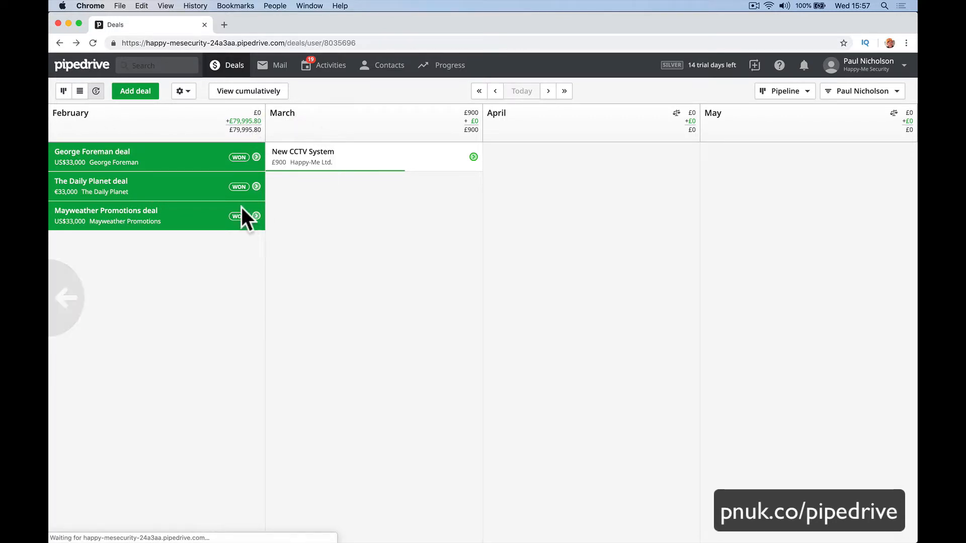
scroll(159, 211, right, 5)
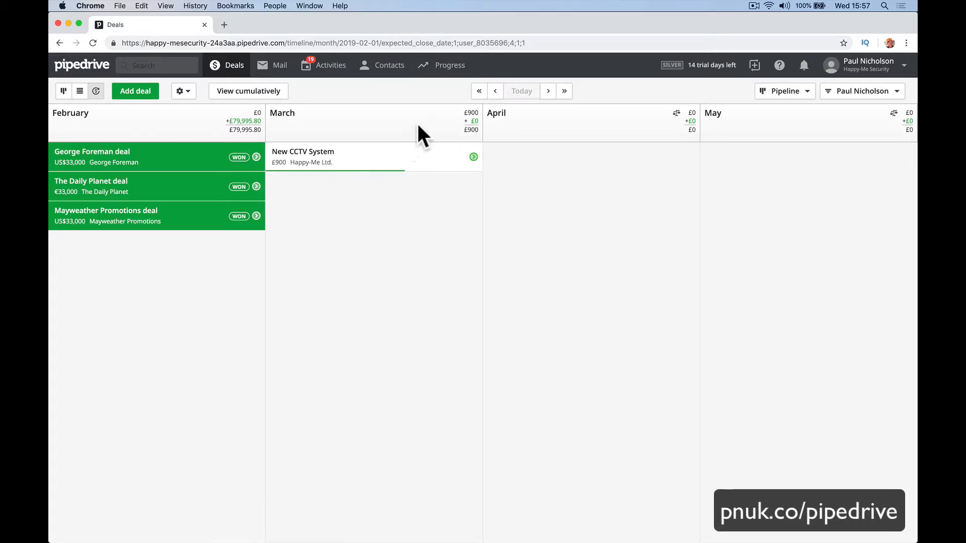
drag(377, 176, 600, 182)
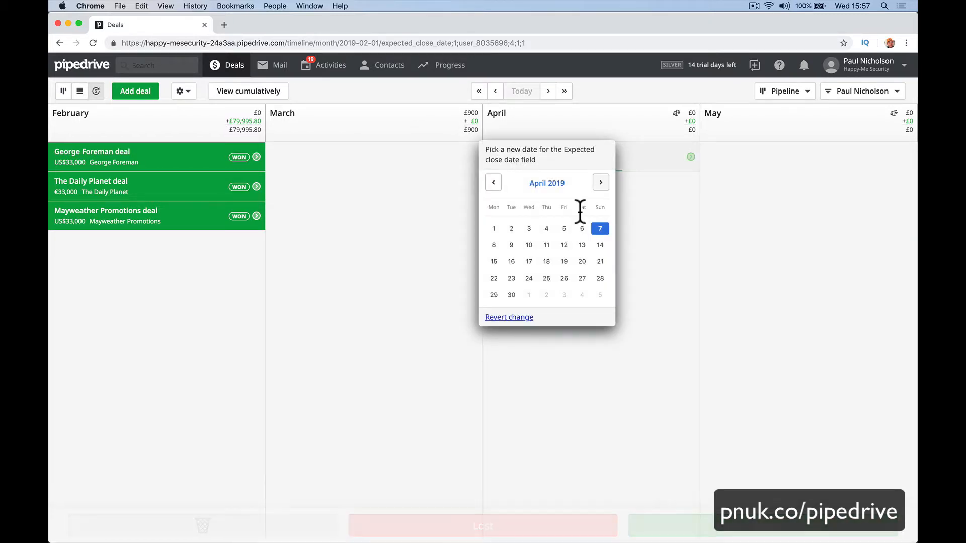
click(462, 197)
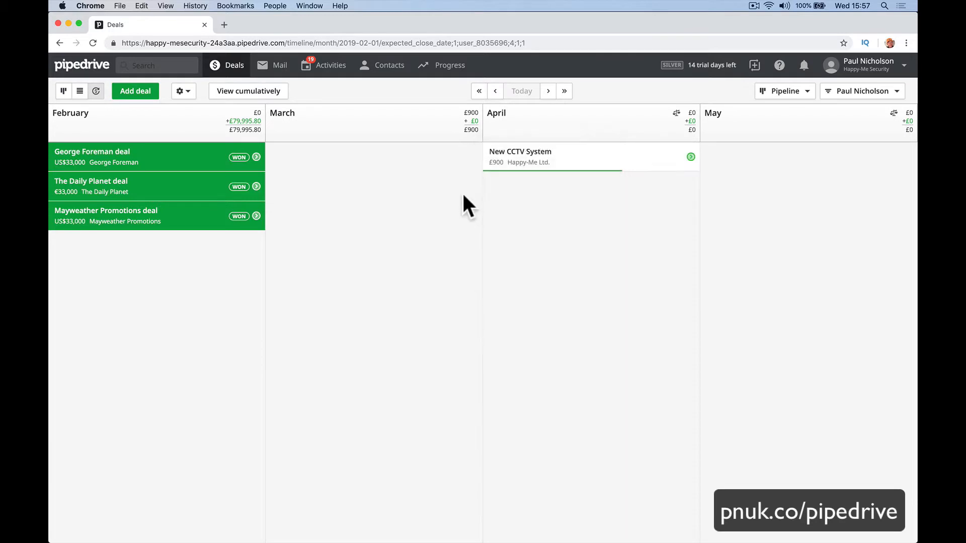
click(568, 160)
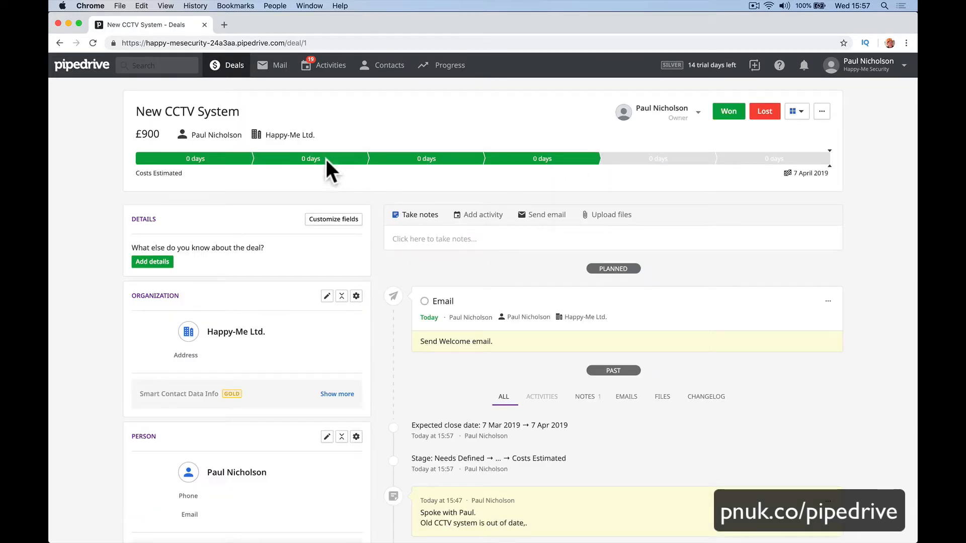
click(217, 73)
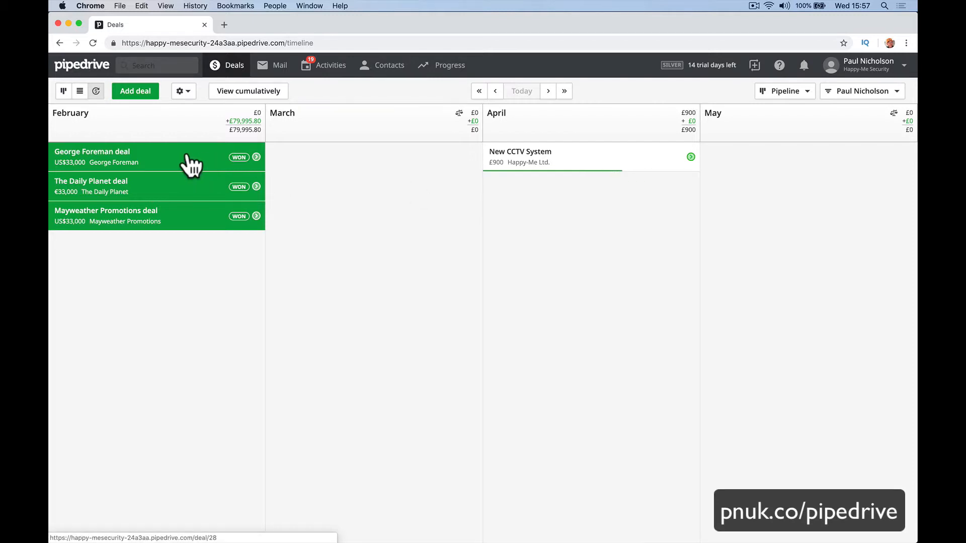
Move George Foreman's won date to 14 March and The Daily Planet into April, then show the pipeline.
drag(189, 154, 349, 171)
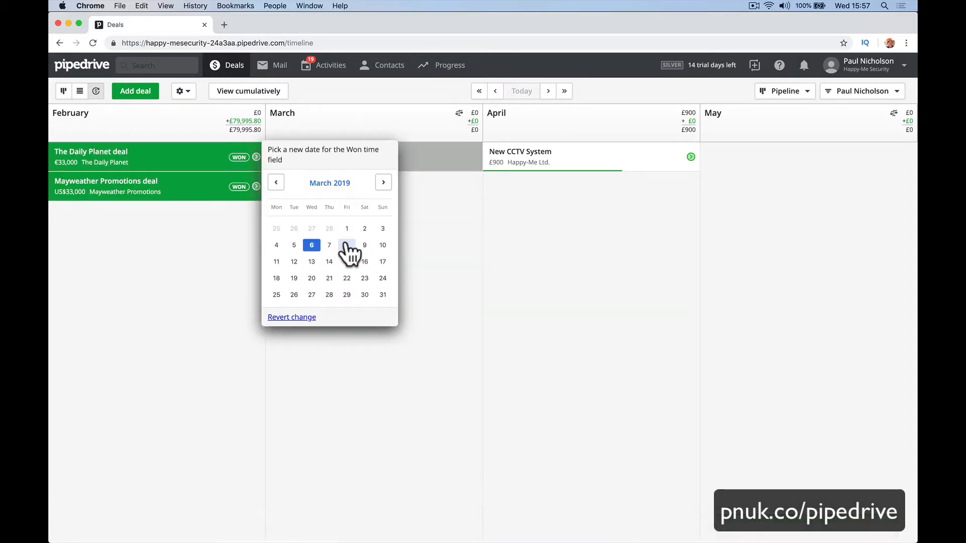
click(330, 262)
drag(205, 153, 572, 231)
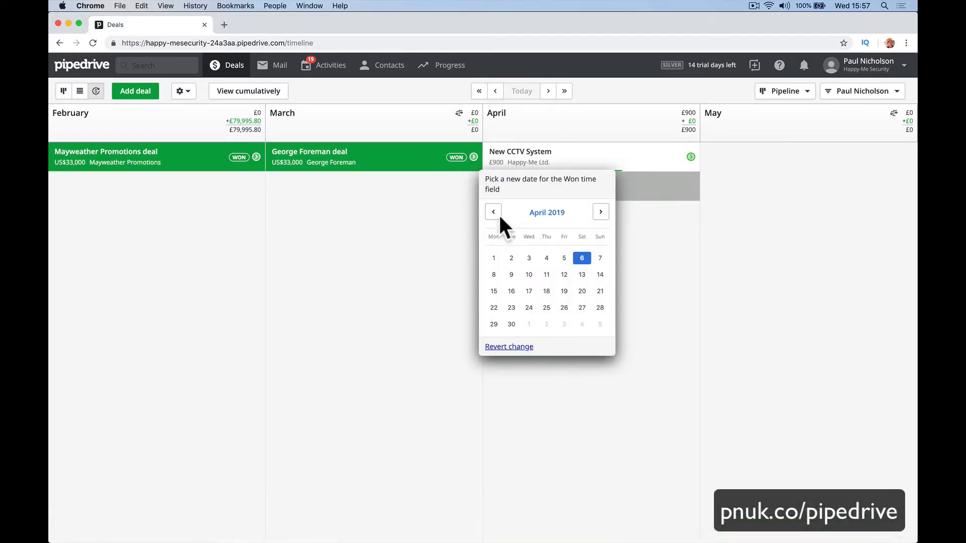
click(413, 205)
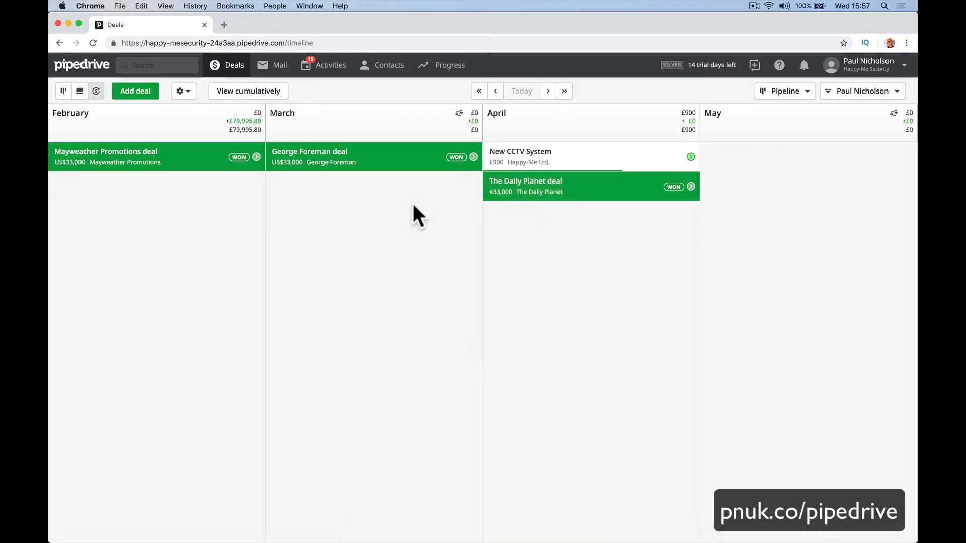
click(62, 98)
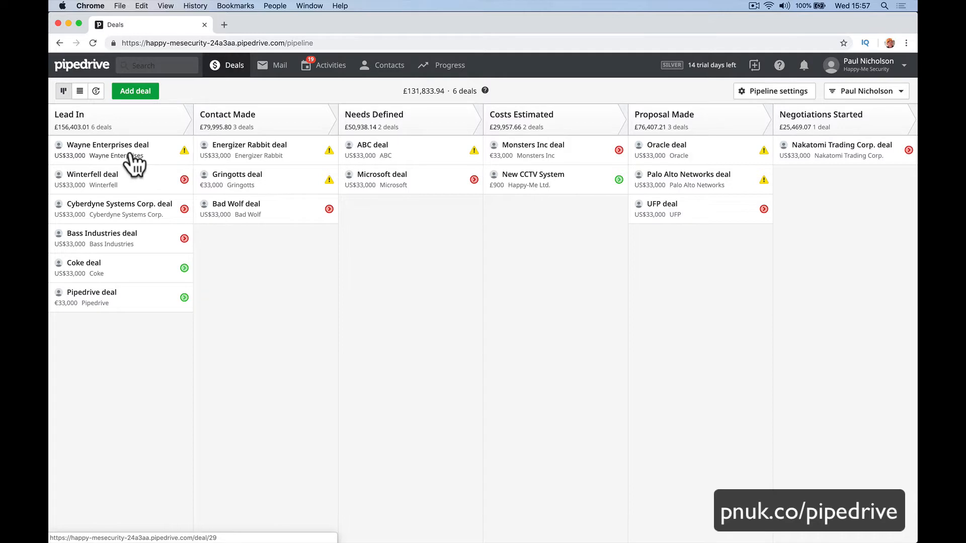
Open the Wayne Enterprises deal and look over its details.
click(133, 163)
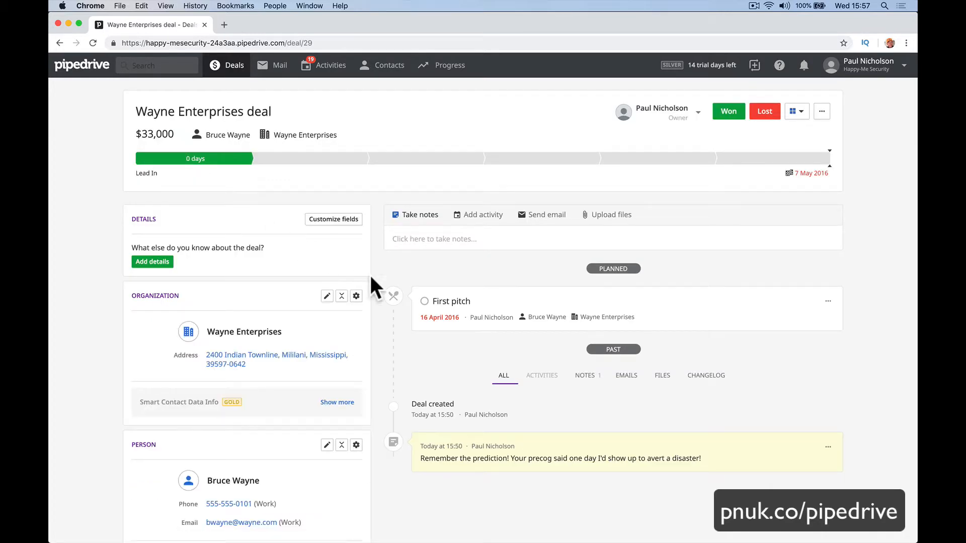
scroll(447, 315, down, 5)
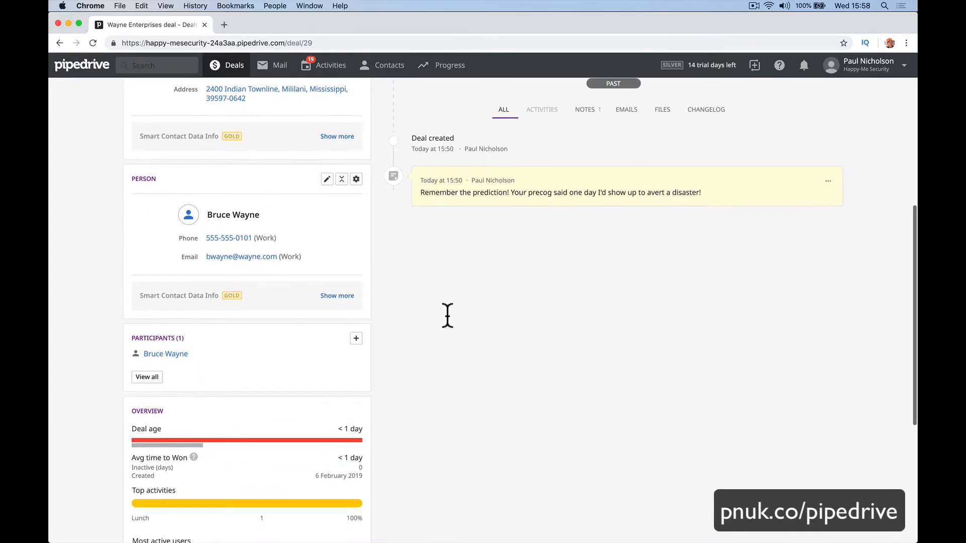
scroll(447, 316, down, 3)
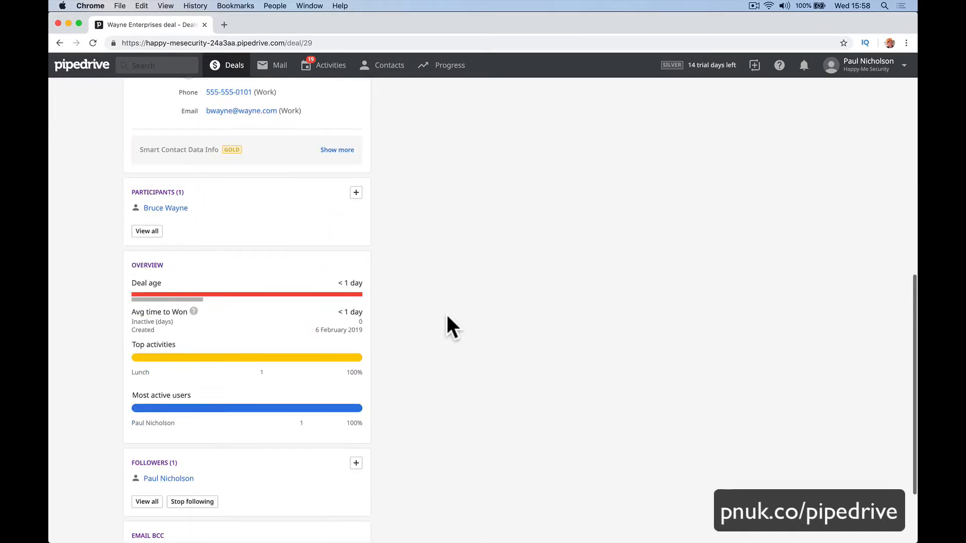
scroll(447, 317, up, 5)
scroll(447, 314, up, 3)
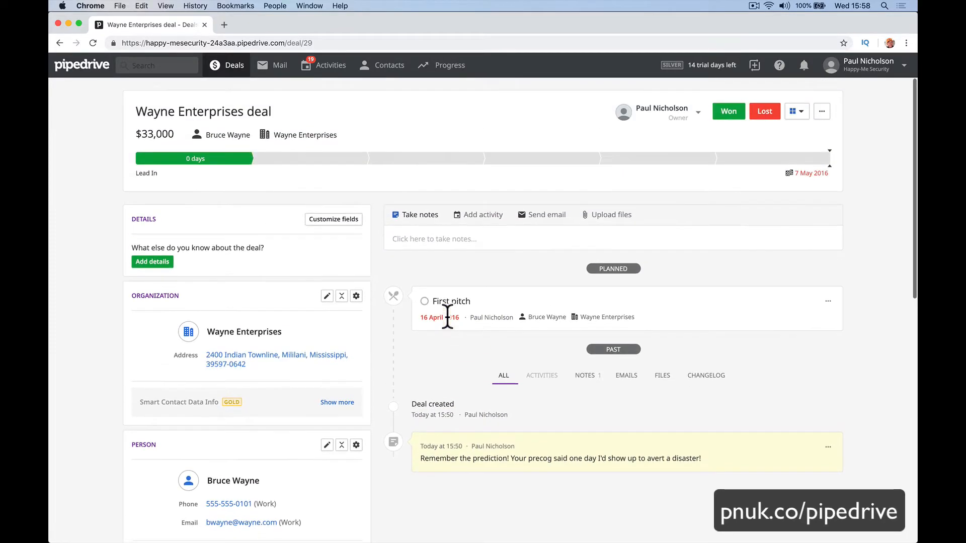
scroll(448, 316, down, 1)
scroll(447, 316, up, 1)
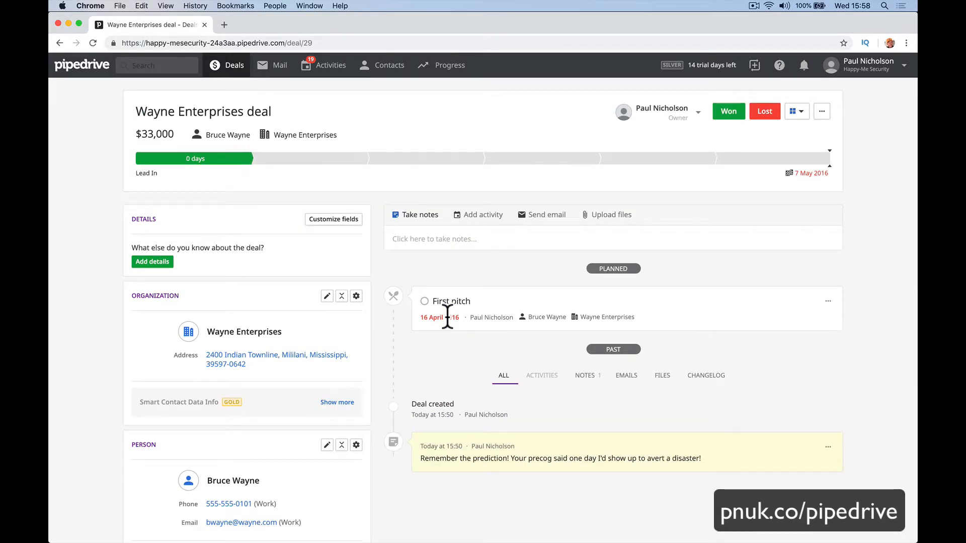
Change its expected close date to 7 May 2019, then view it on the deals timeline.
click(810, 173)
click(772, 201)
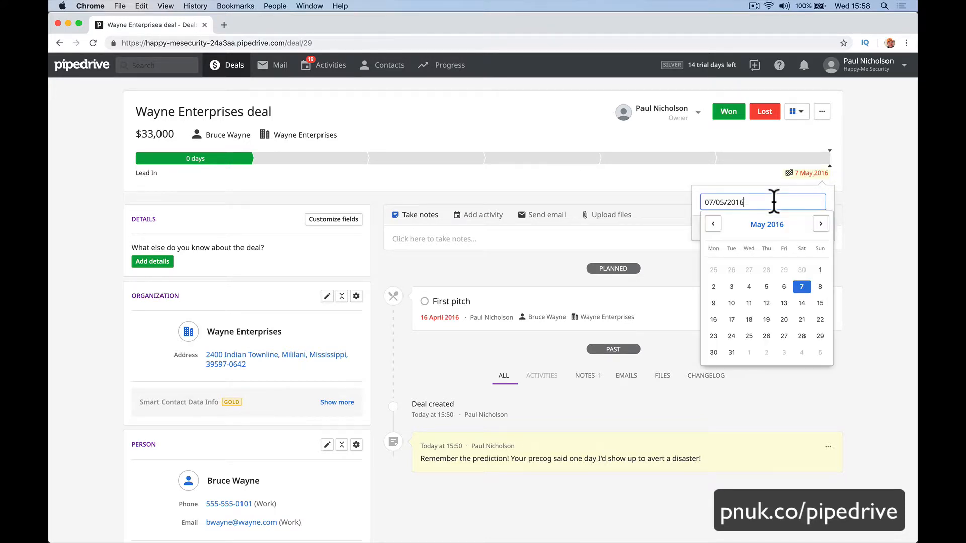
click(821, 224)
click(820, 224)
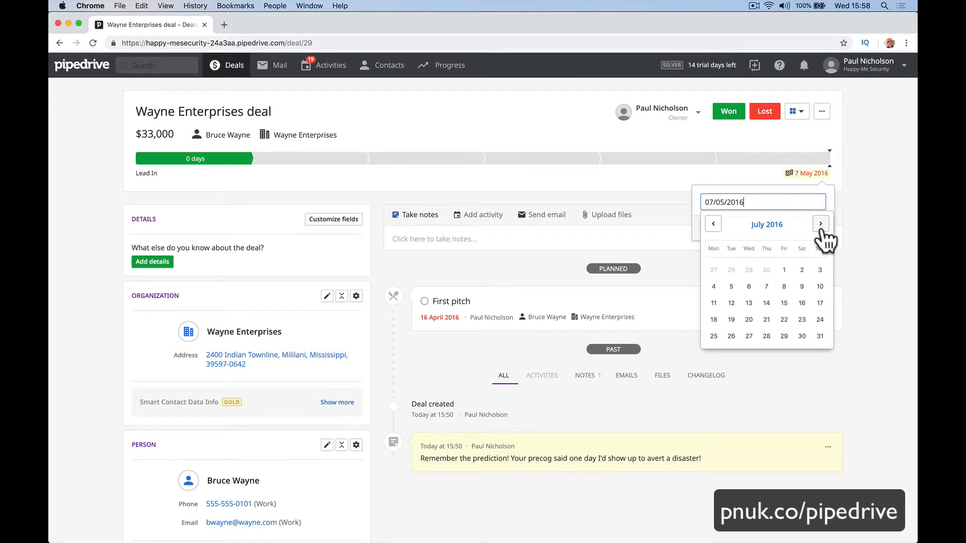
click(713, 224)
click(714, 224)
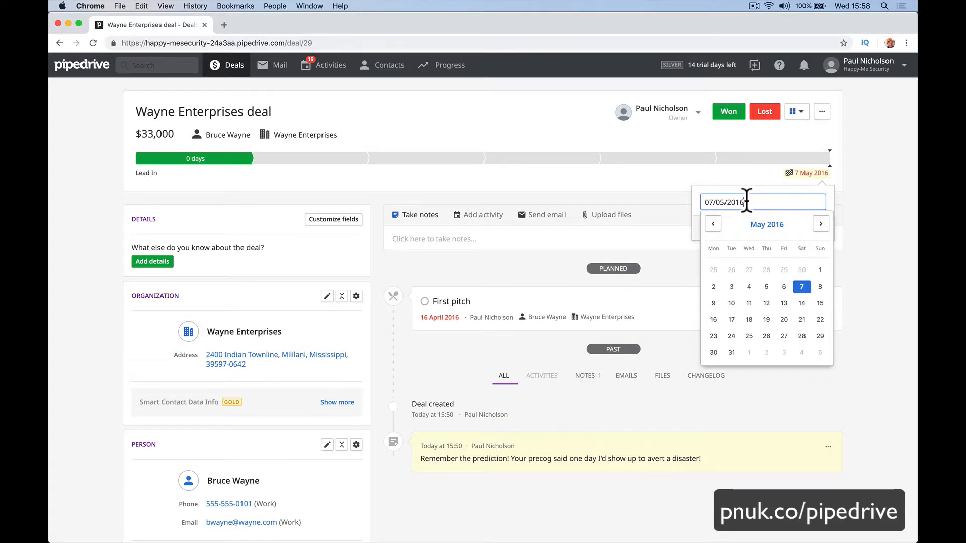
text(9)
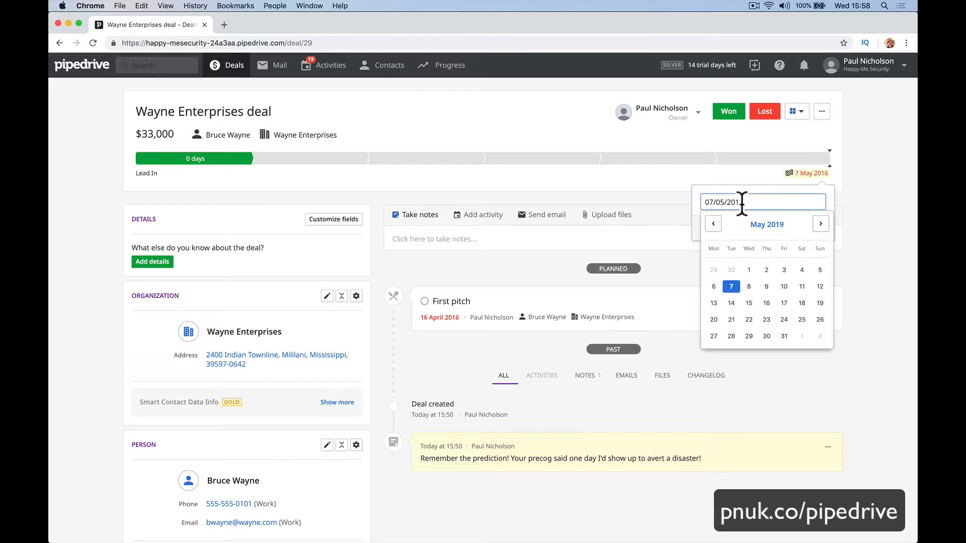
click(730, 286)
click(797, 231)
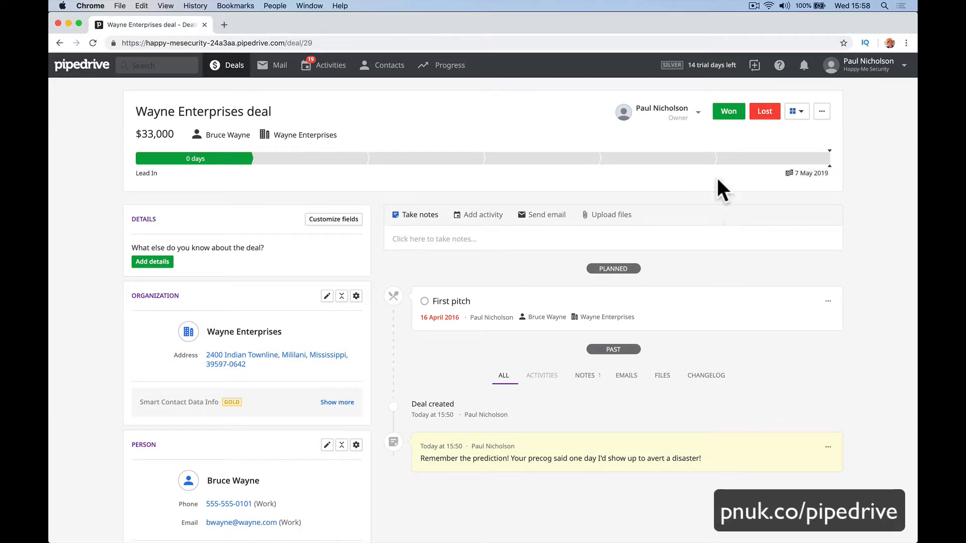
click(222, 65)
click(96, 91)
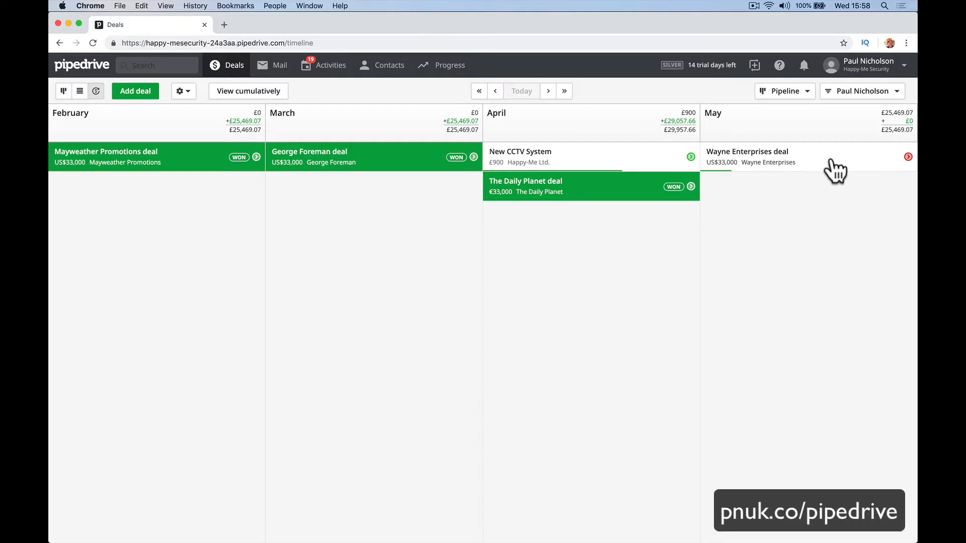
Switch deals between pipeline and timeline views, then open the Activities list of 20 planned activities.
mouse_move(890, 126)
click(63, 91)
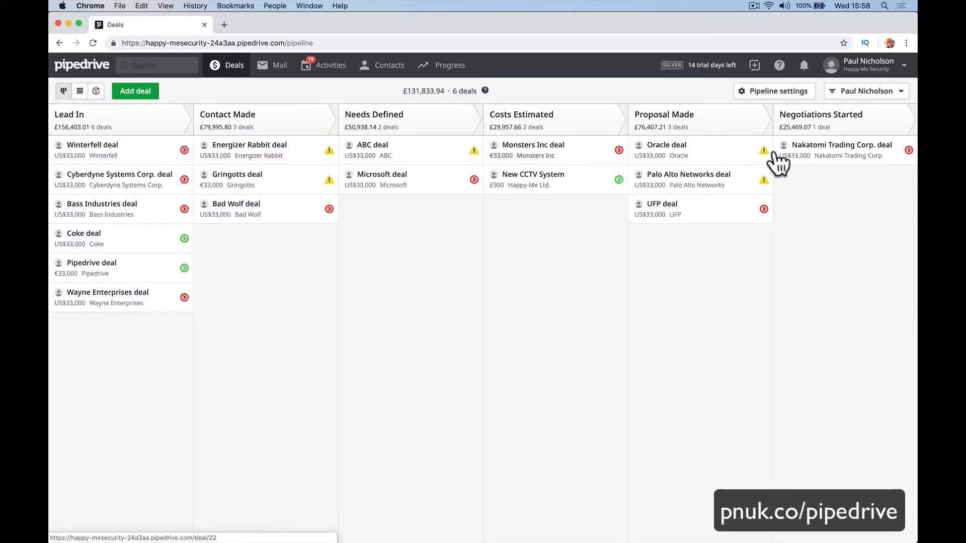
click(96, 91)
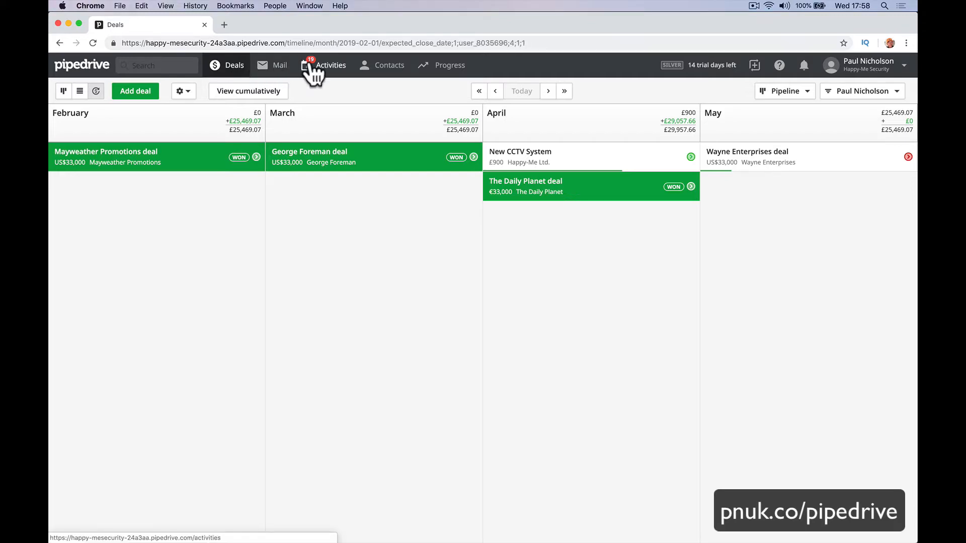
click(319, 75)
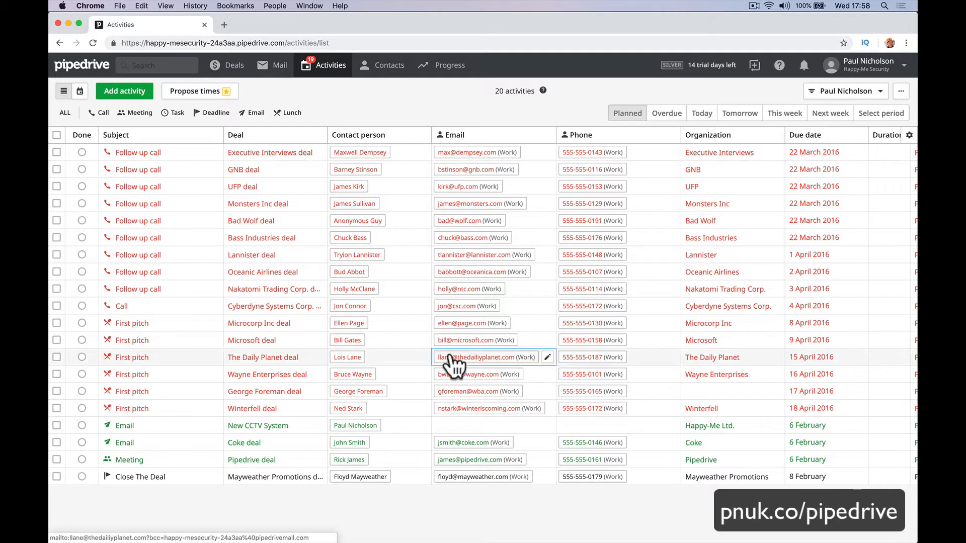
Toggle off the Call, Meeting, Task, Deadline and Email activity type filters.
click(99, 113)
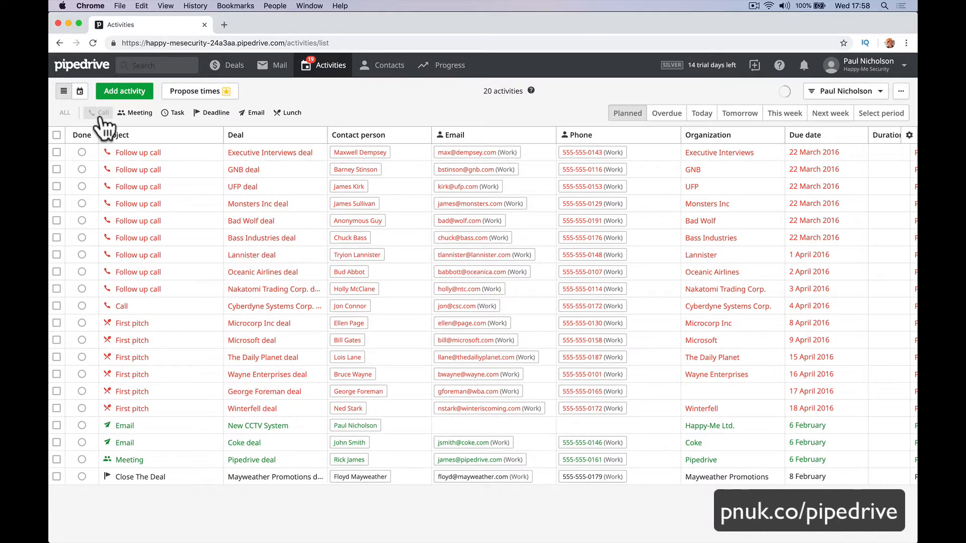
click(129, 114)
click(173, 113)
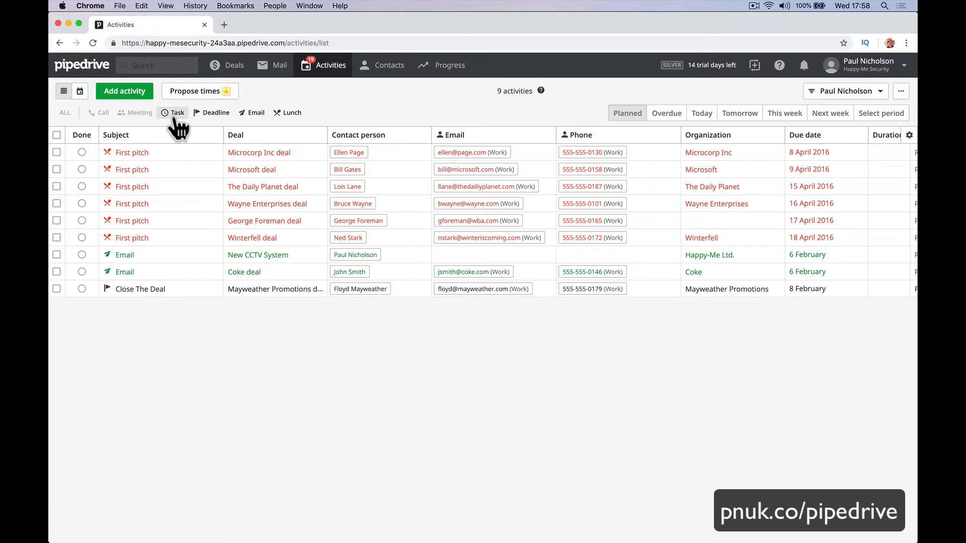
click(214, 113)
click(254, 112)
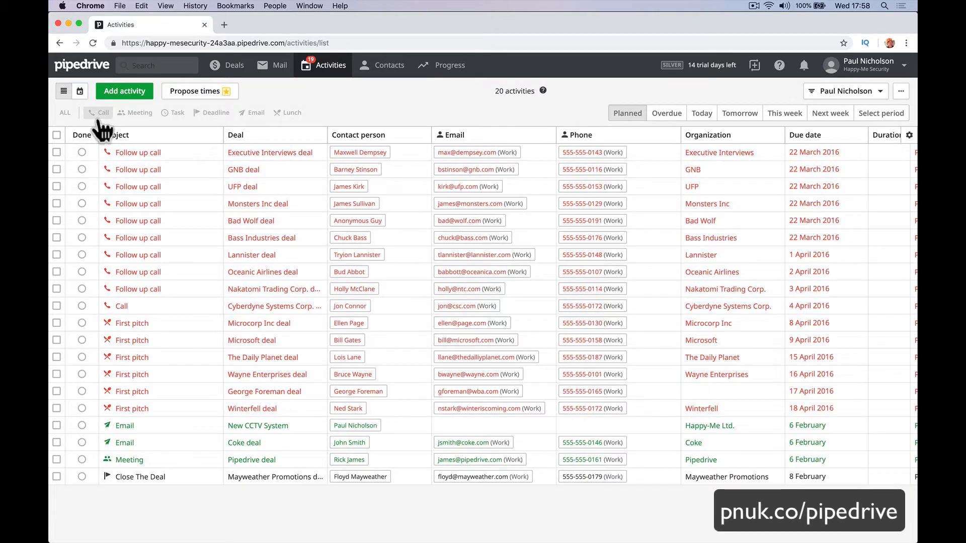
Show only Calls, then only Meetings, then add back Task, Deadline, Email, Lunch and Call types.
click(99, 112)
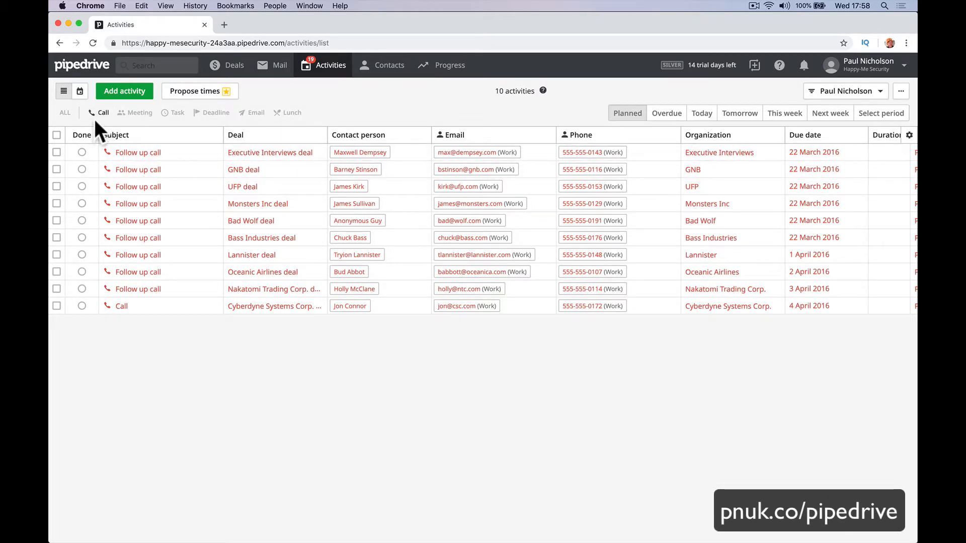
click(135, 112)
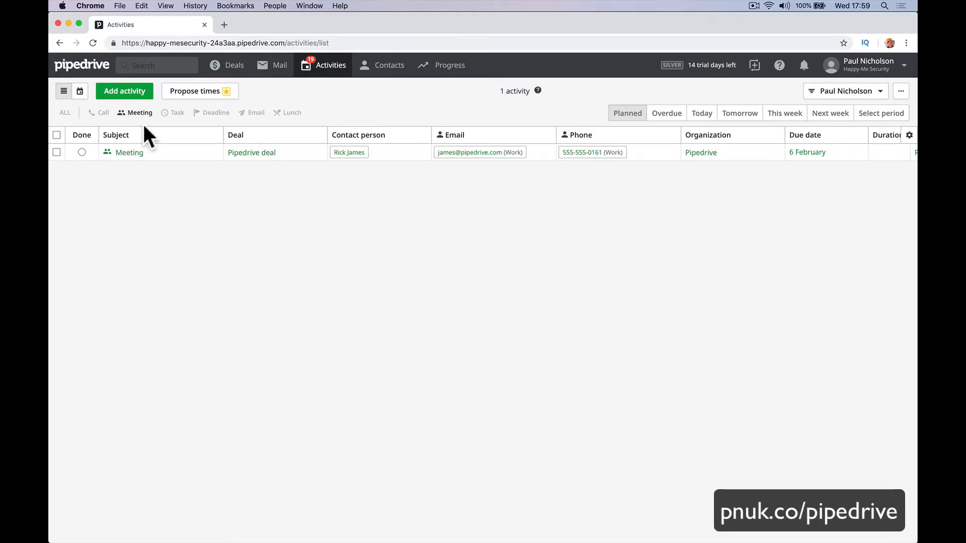
click(176, 113)
click(212, 114)
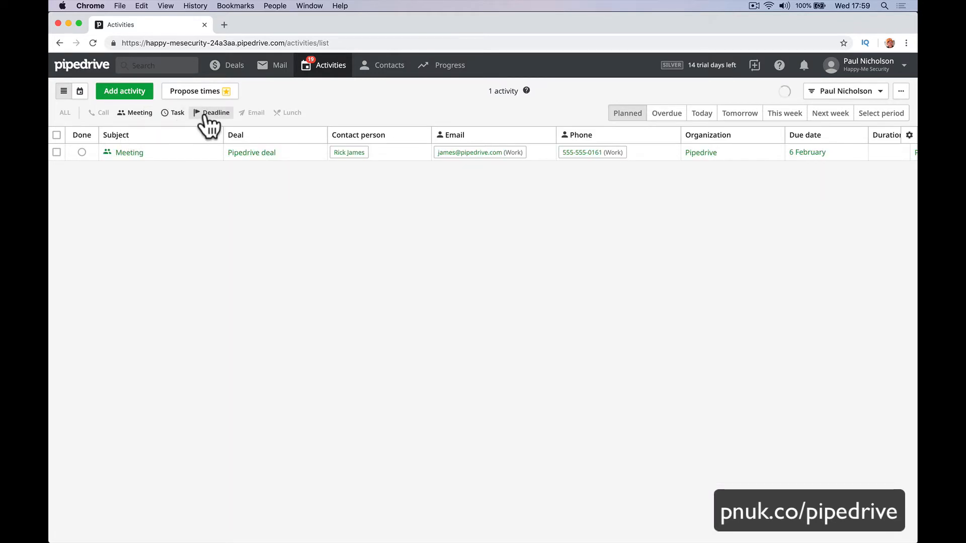
click(251, 113)
click(286, 113)
click(101, 113)
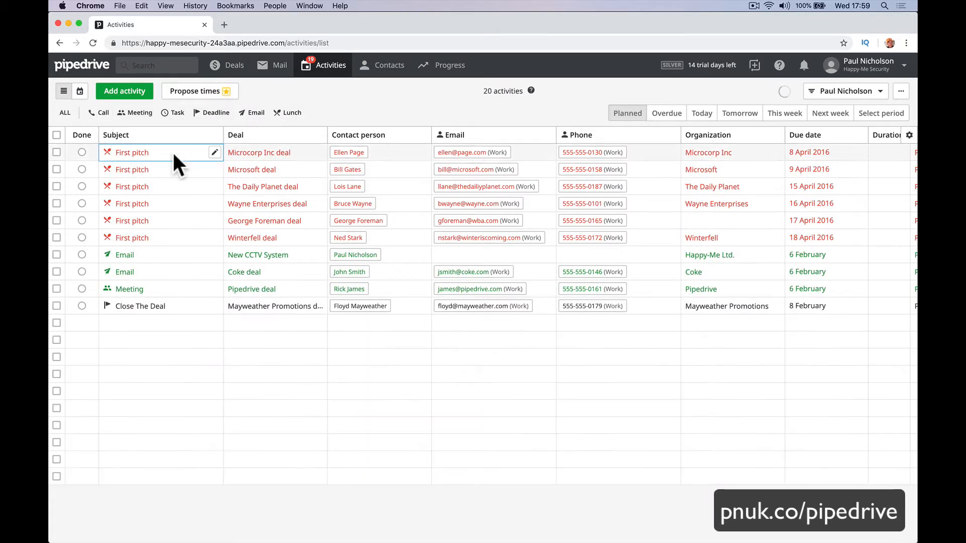
Filter activities to Overdue, then Today, and open the New CCTV System deal.
click(663, 116)
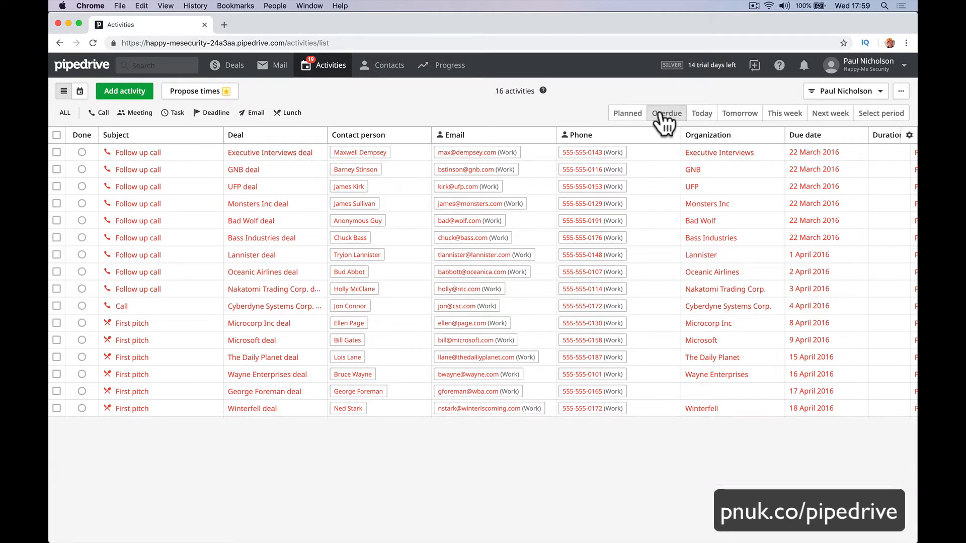
click(708, 115)
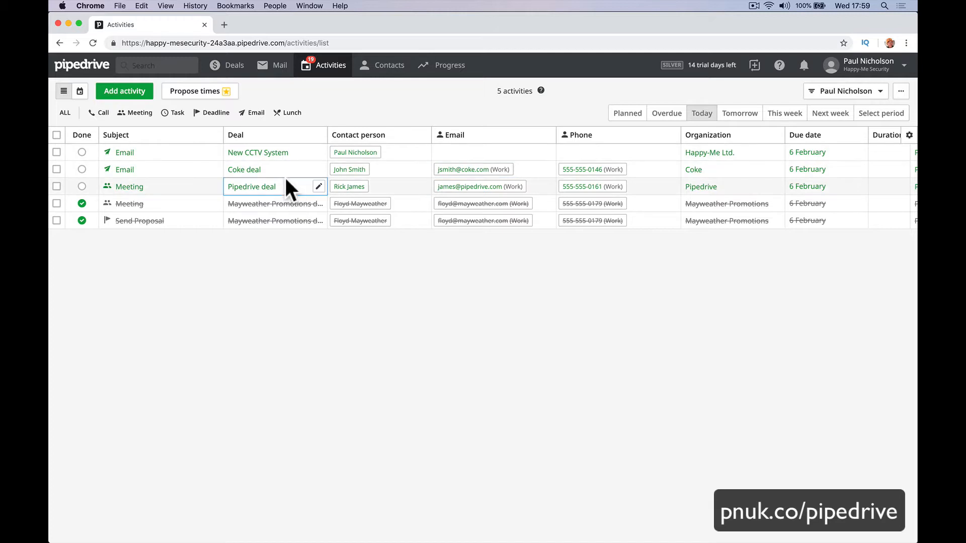
click(266, 154)
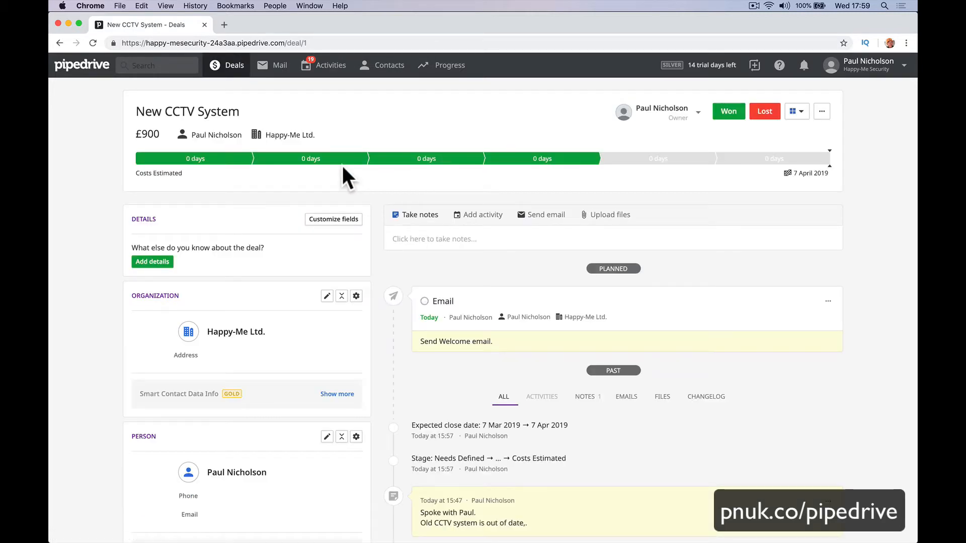
scroll(341, 164, left, 5)
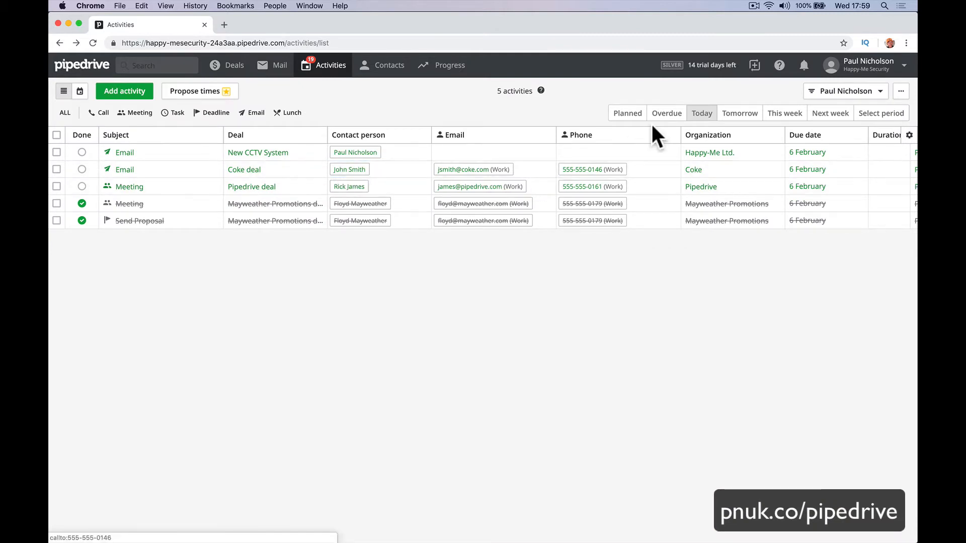
Filter activities due Tomorrow and This week, then show all planned activities and reload.
click(739, 116)
click(784, 118)
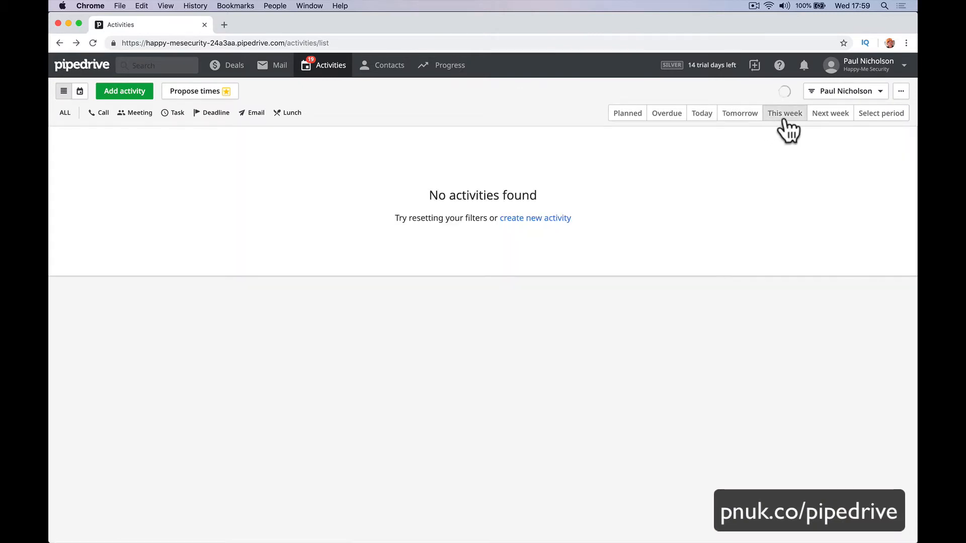
click(611, 117)
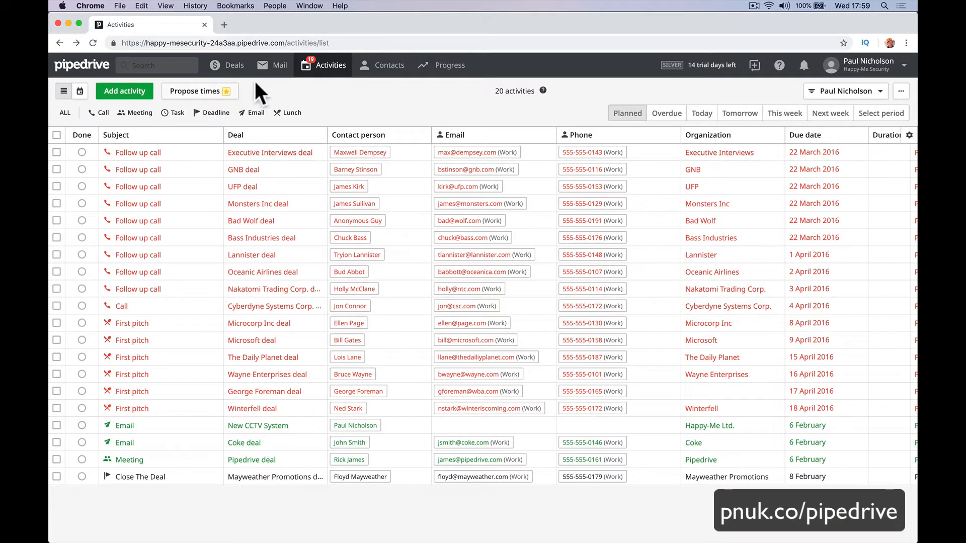
click(308, 72)
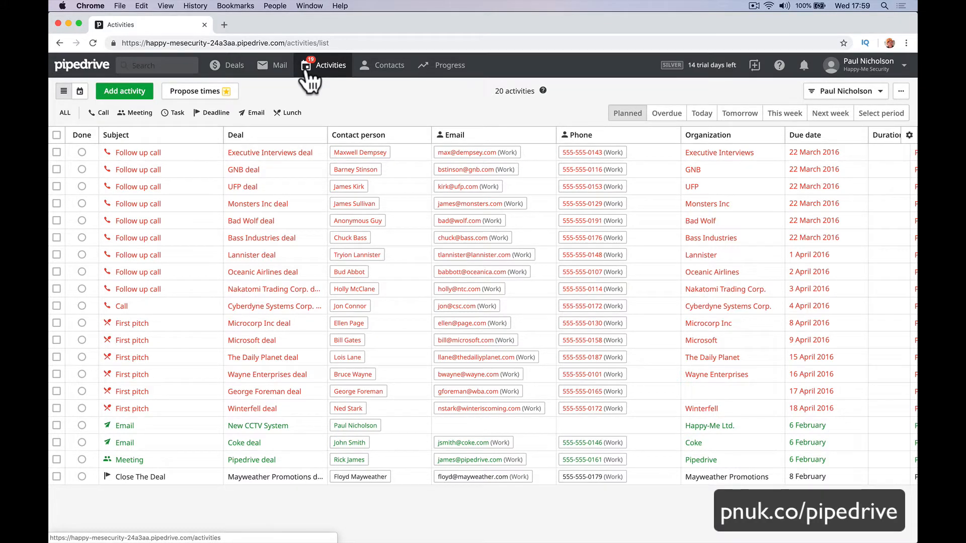
Preview activities as a week calendar, return to the list, then show Deals in pipeline view.
click(80, 92)
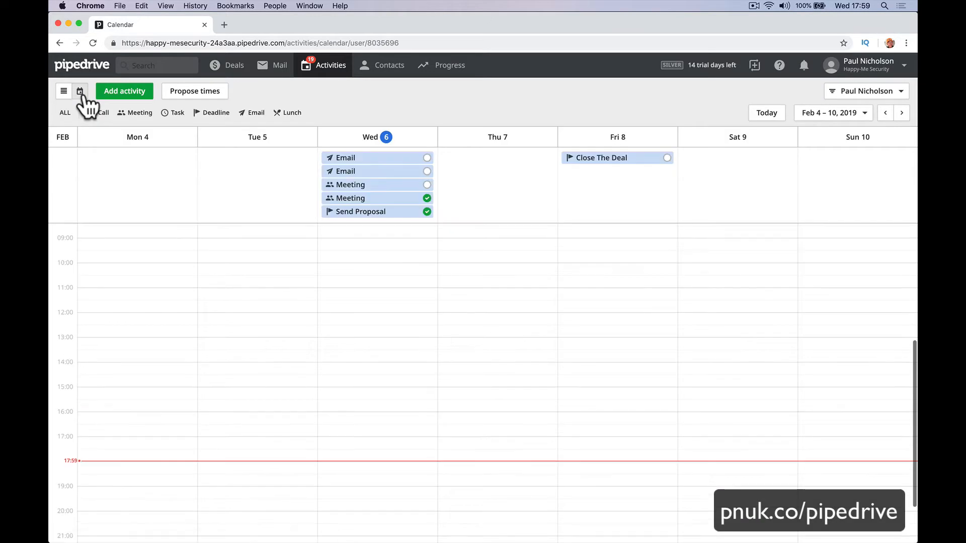
scroll(252, 279, down, 3)
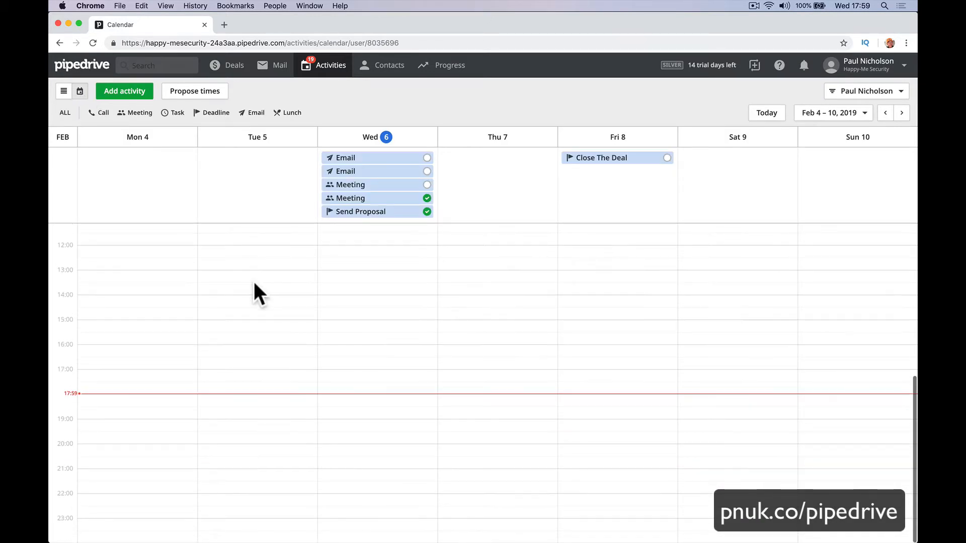
scroll(252, 280, up, 10)
click(63, 91)
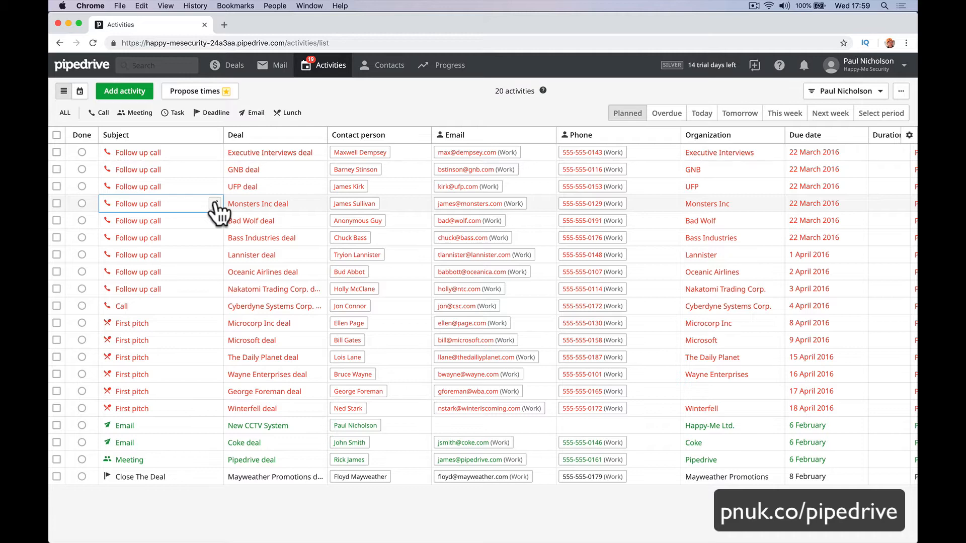
click(222, 65)
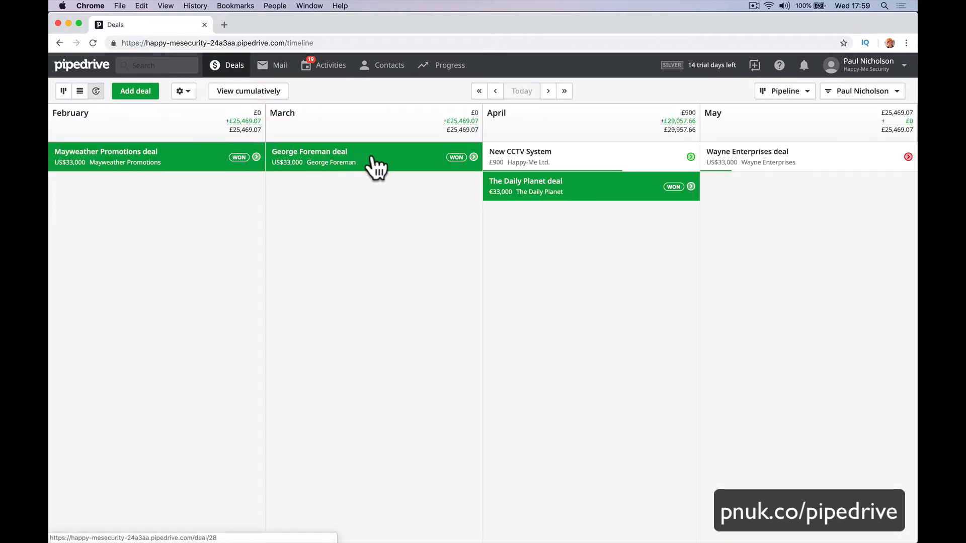
click(65, 91)
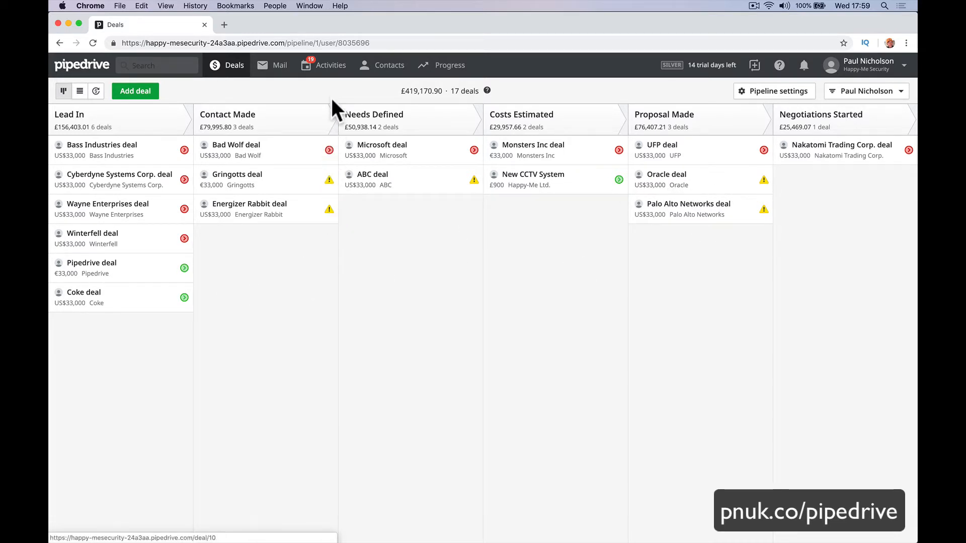
Go from Activities to the People list and start an email to the second contact.
click(332, 67)
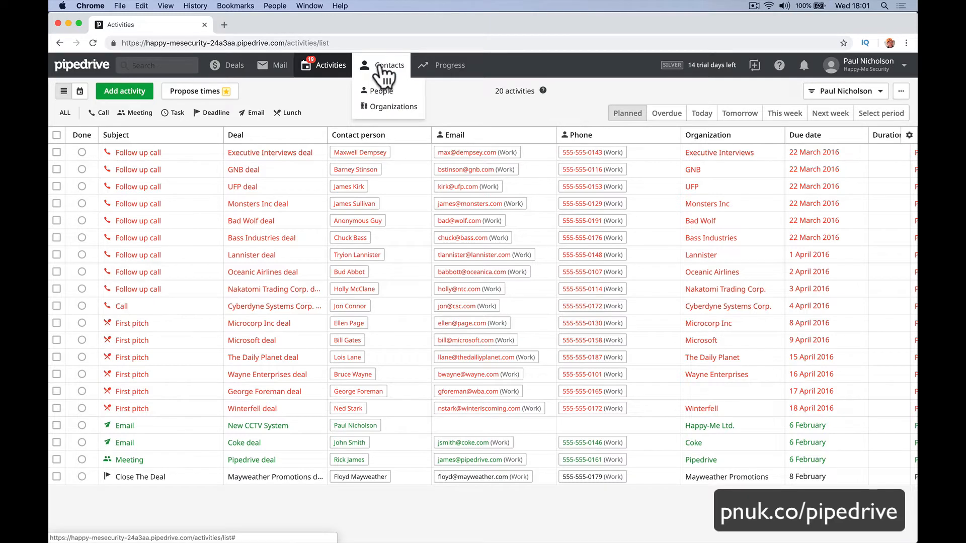
click(384, 91)
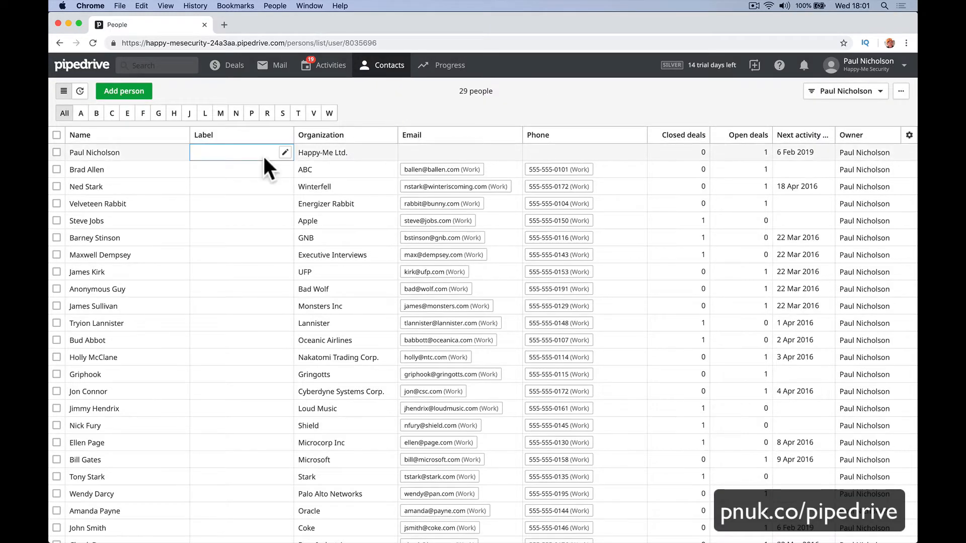
click(450, 174)
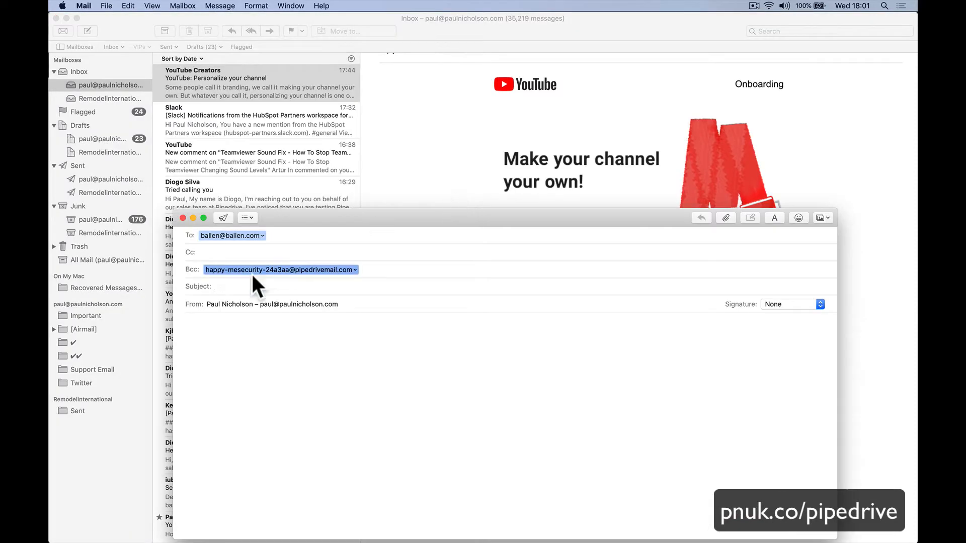
Discard the Mail message without saving a draft and return to Pipedrive in Chrome.
click(182, 218)
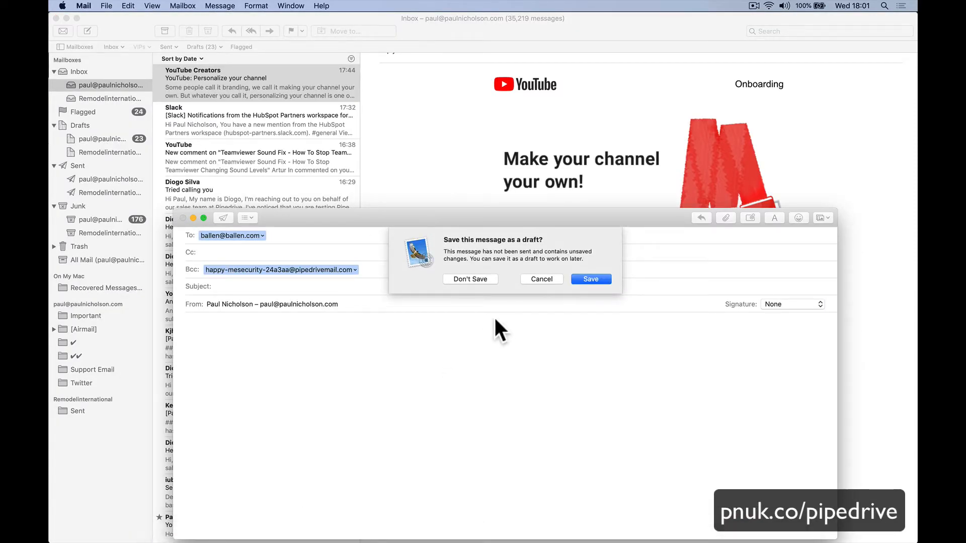
click(476, 279)
mouse_move(322, 534)
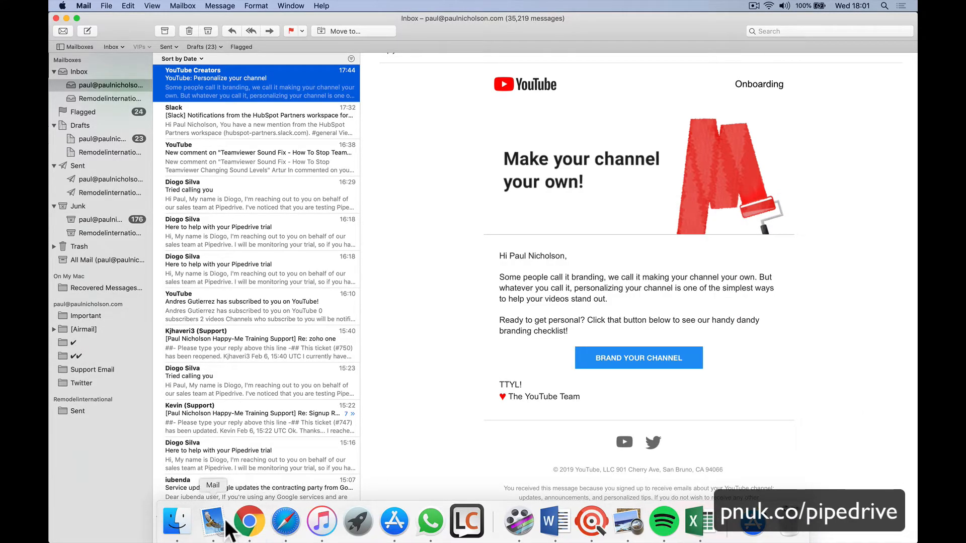
click(249, 522)
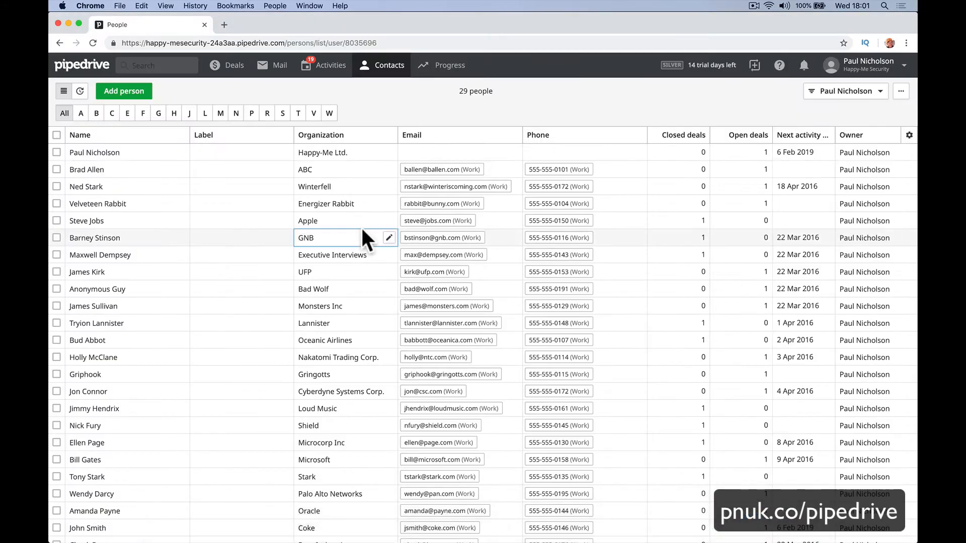
Start an email to the second contact again, discard it unsaved, and return to Pipedrive.
click(439, 171)
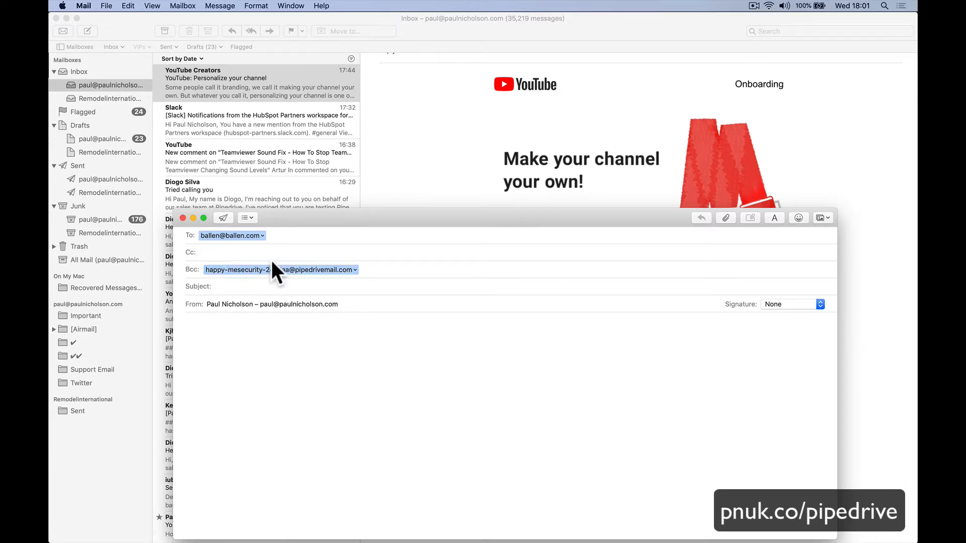
click(183, 218)
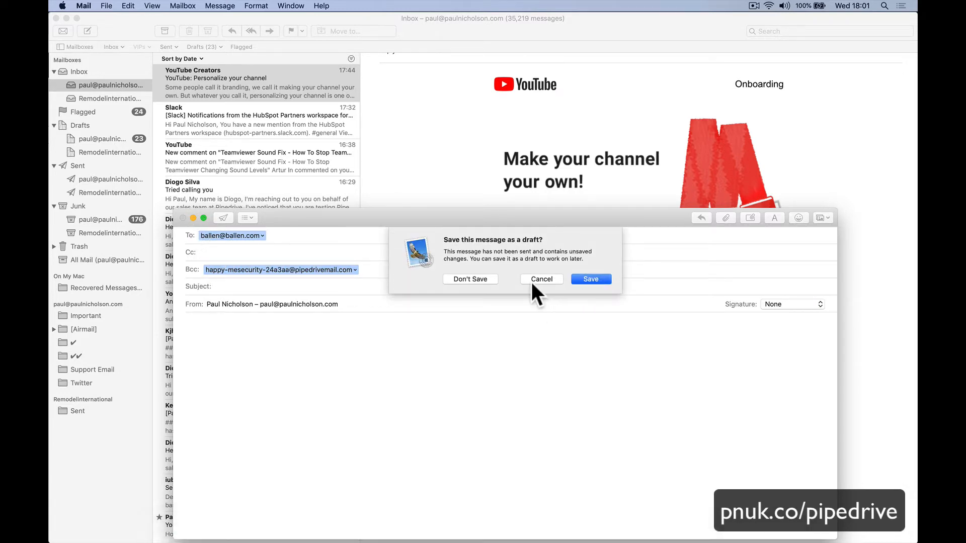
click(474, 279)
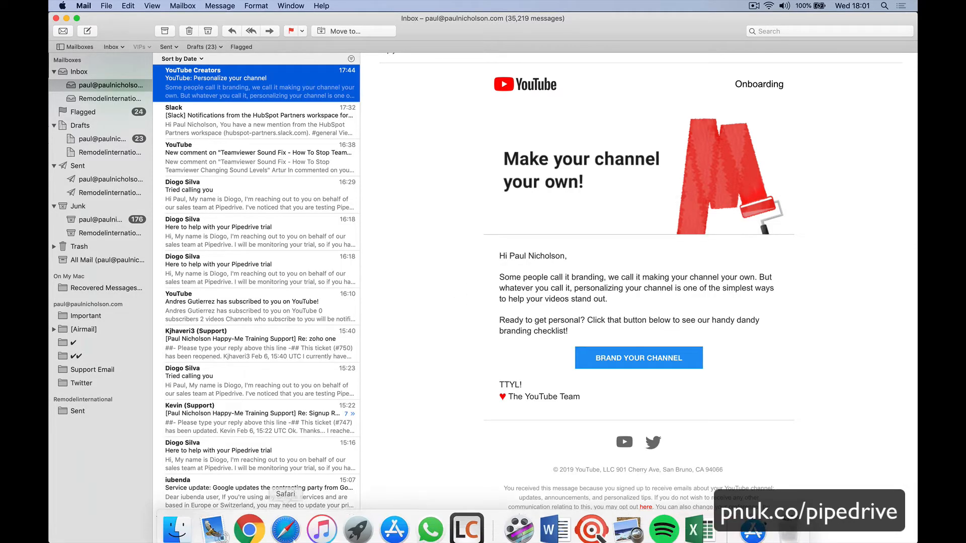
click(252, 529)
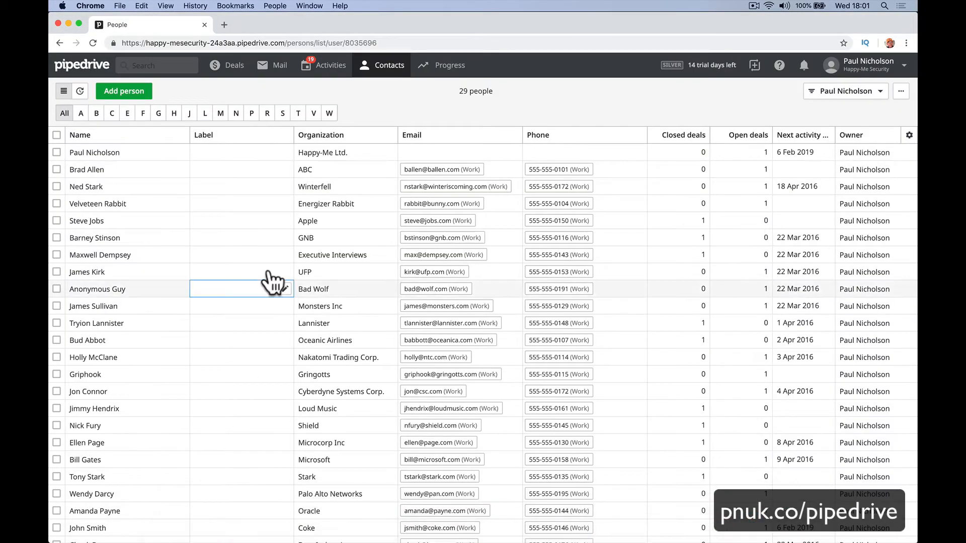
Open the first contact's page and save the note 'Into Golf. Going away on a trip.'.
click(101, 153)
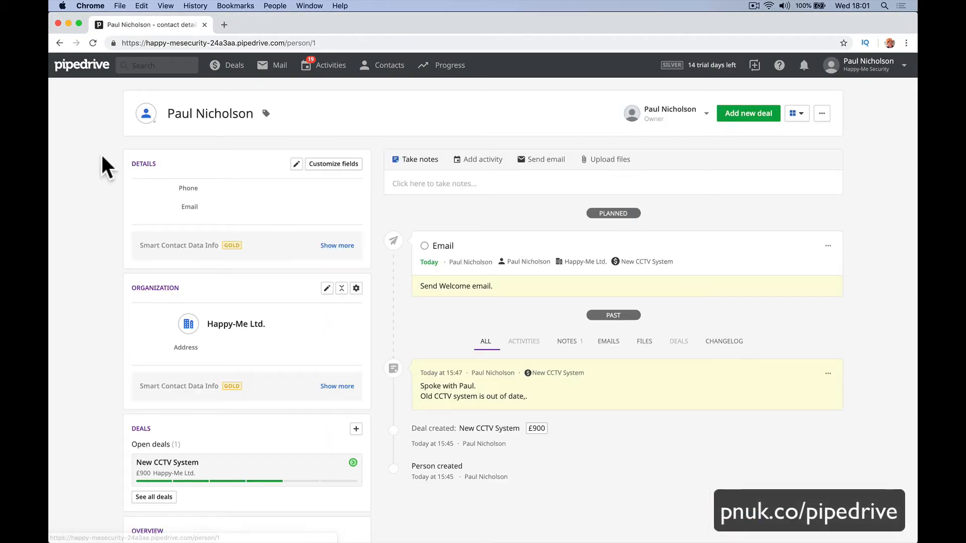
click(510, 183)
text(Just seen Paul.)
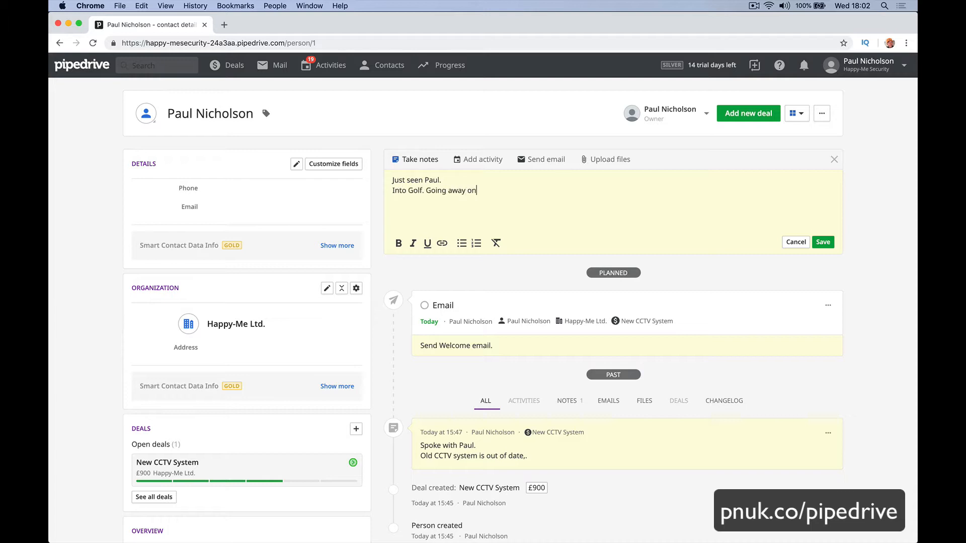
text(a trip.)
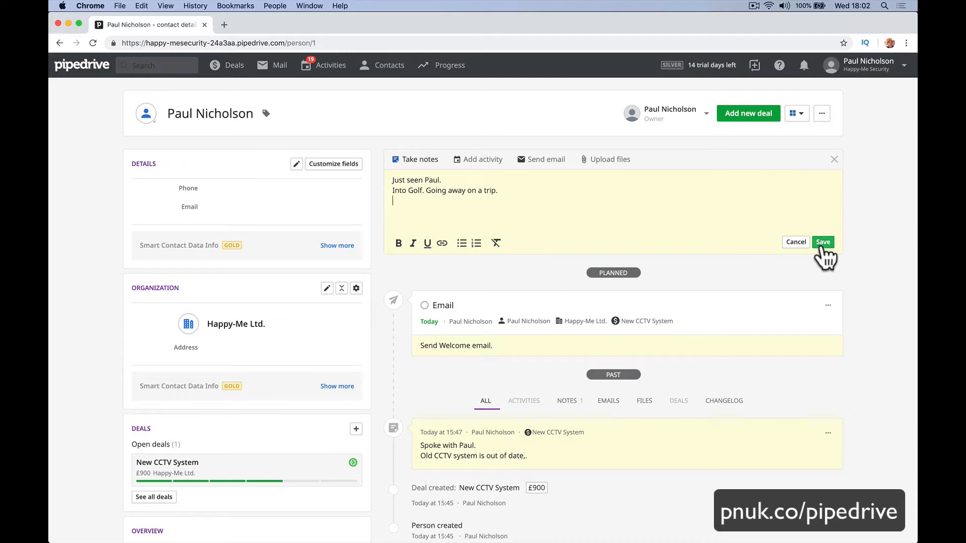
click(823, 244)
Add a Call activity due today with notes about a catch-up call to check his needs.
click(491, 168)
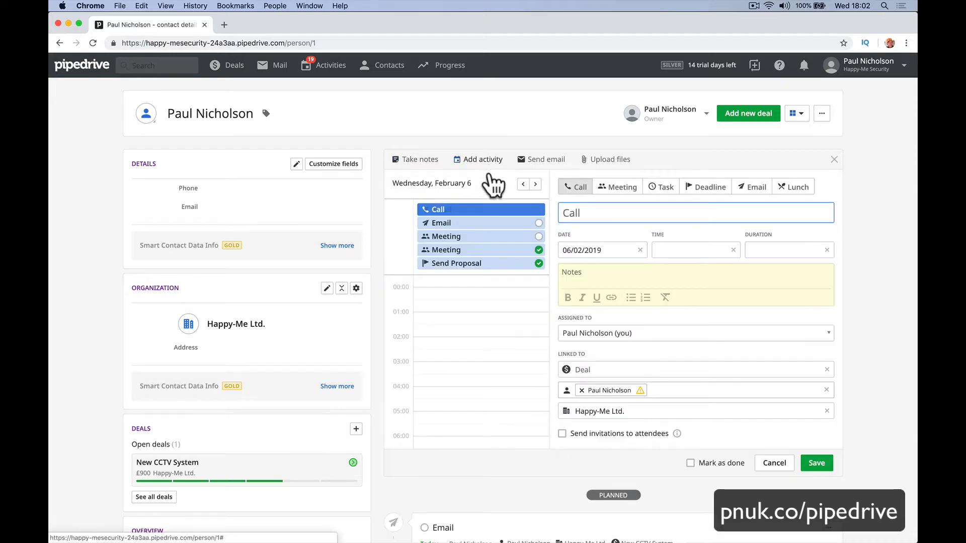
click(622, 213)
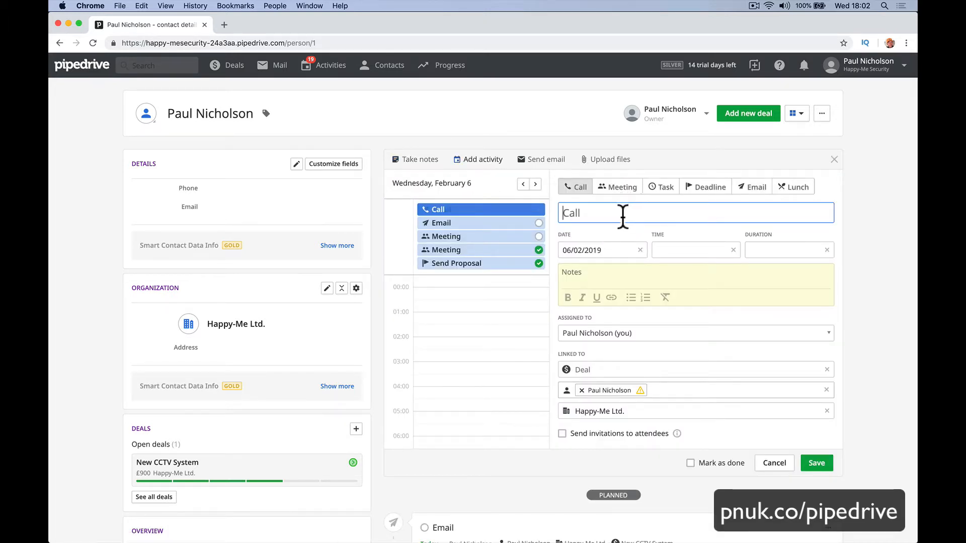
click(670, 275)
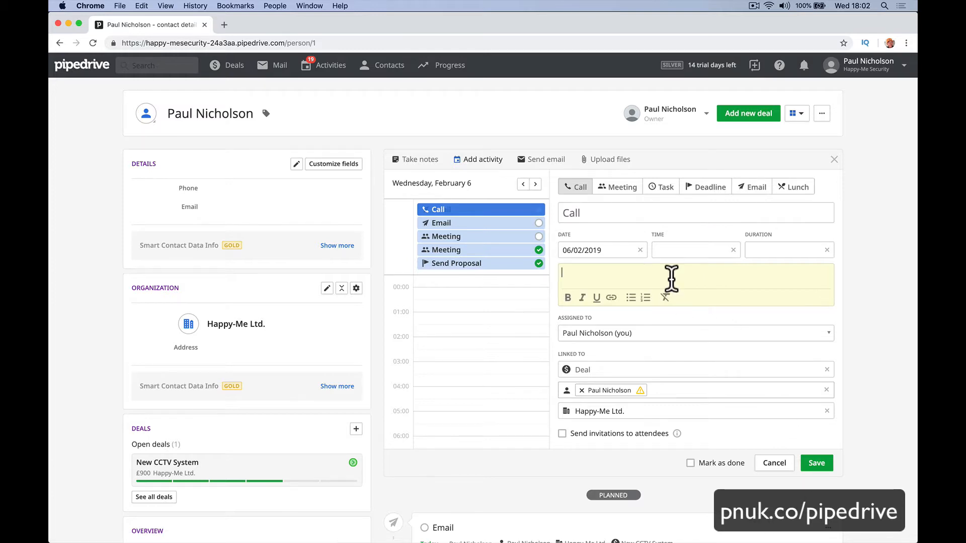
text(Catchup)
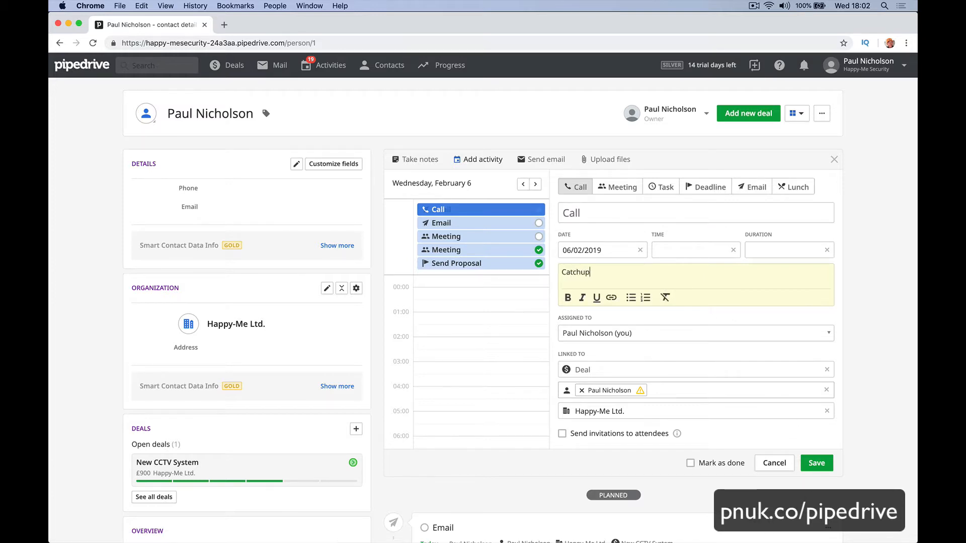
text( call with Paul. Does he need anything.)
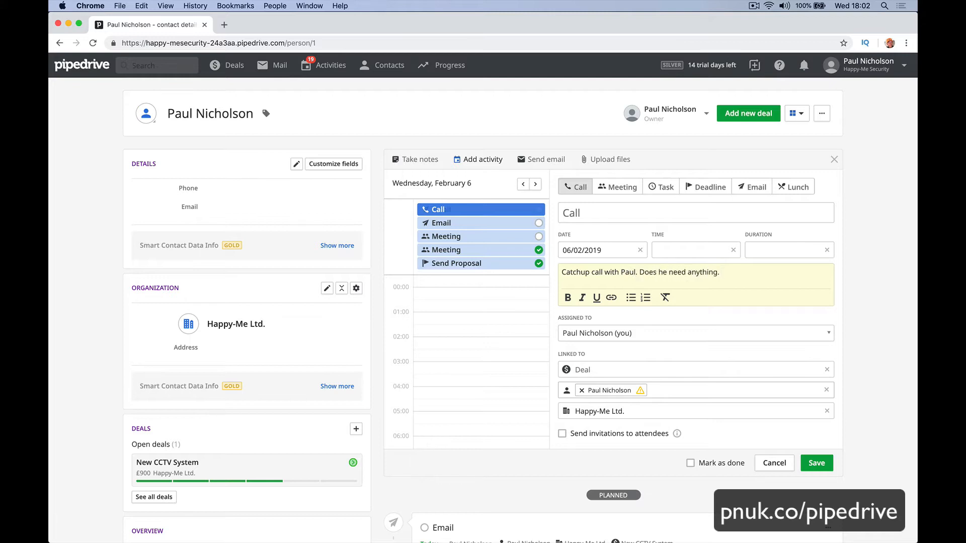
click(816, 462)
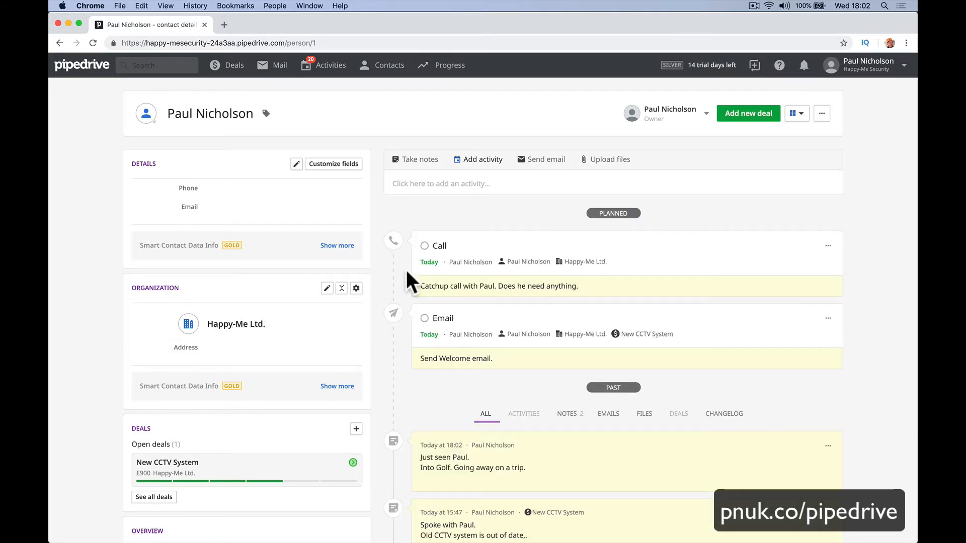
Open the Happy-Me Ltd. organization page, look through its details, and start a new note.
click(245, 326)
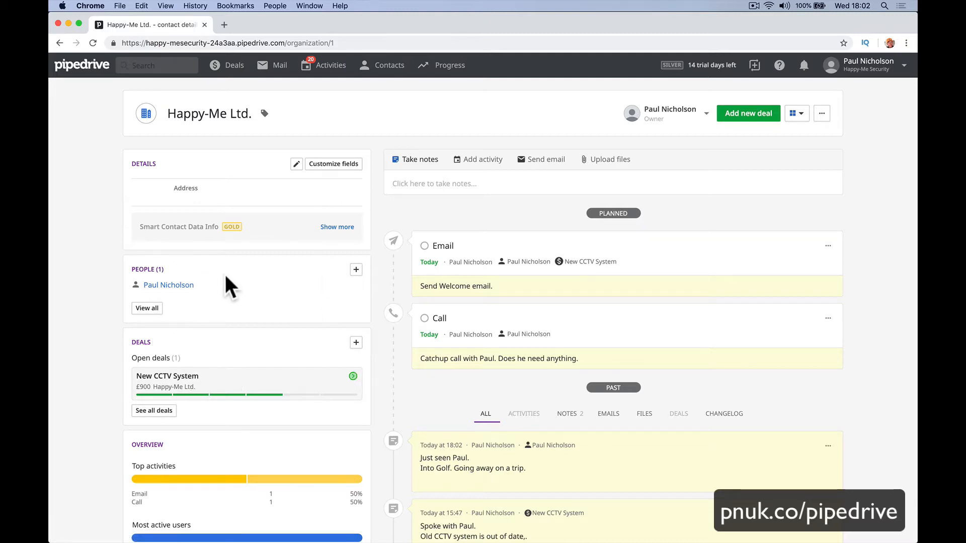
scroll(262, 340, down, 5)
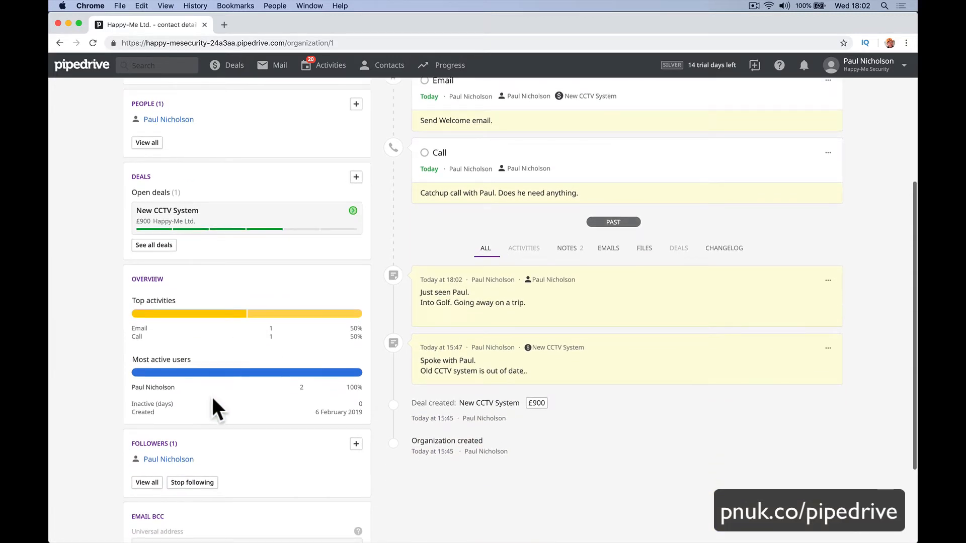
scroll(241, 421, down, 3)
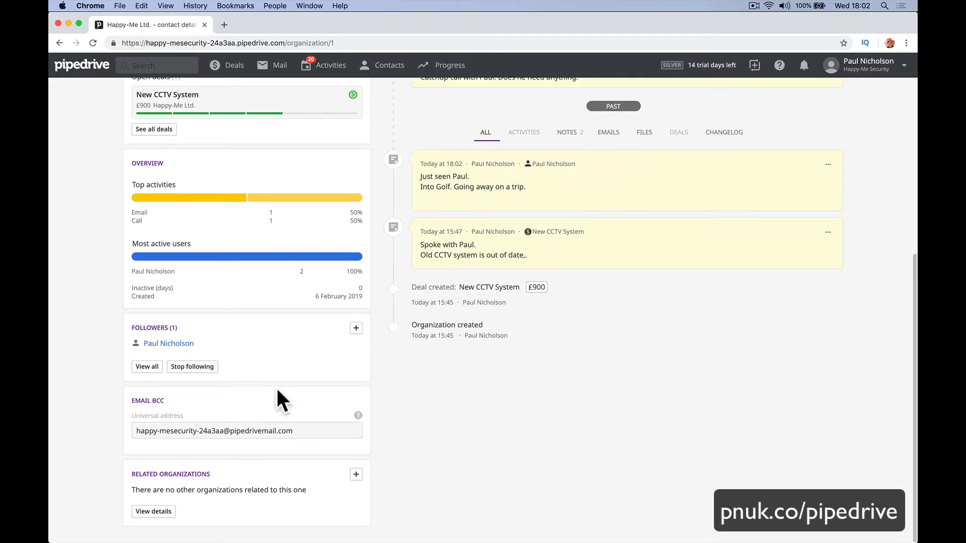
scroll(347, 327, up, 3)
scroll(354, 322, up, 5)
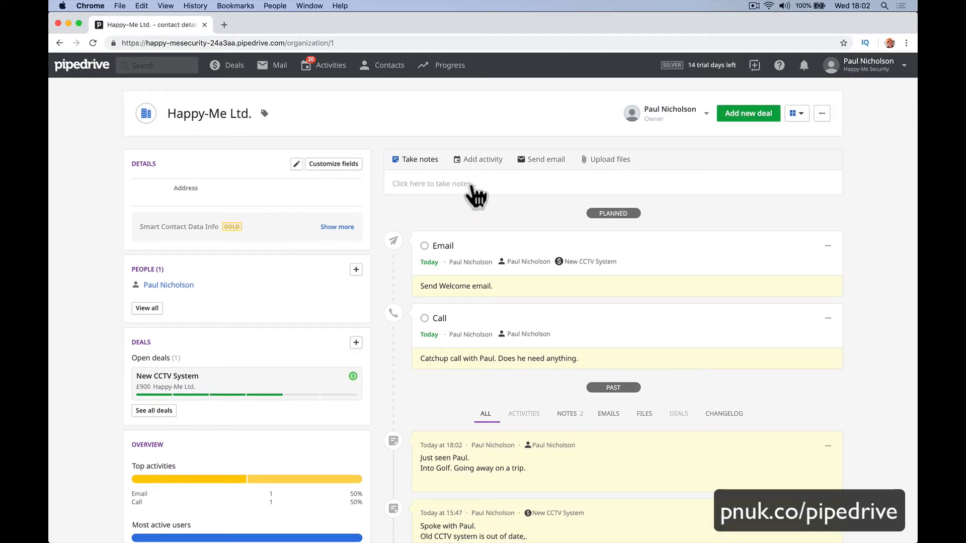
click(472, 183)
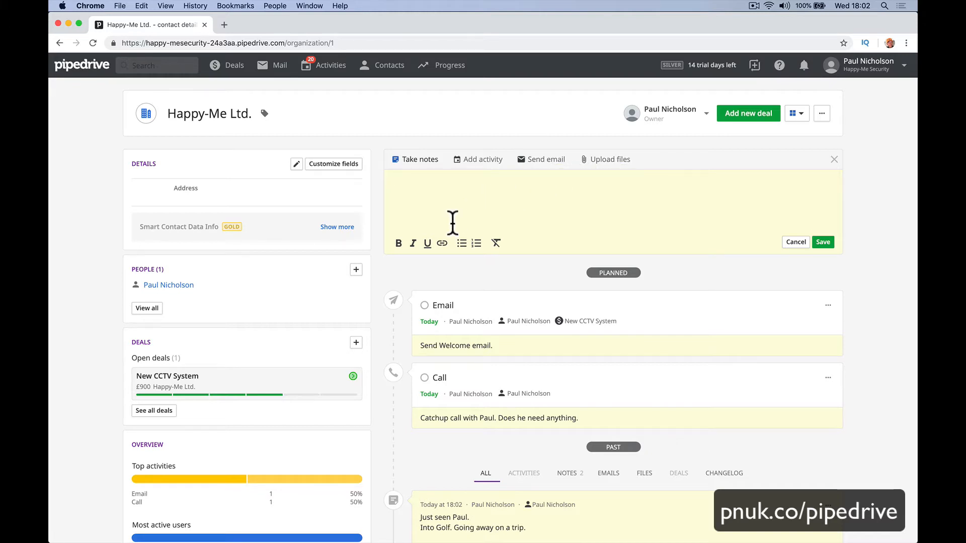
Open the Executive Interviews organization, go to its contact person, and start a note.
mouse_move(375, 68)
click(381, 94)
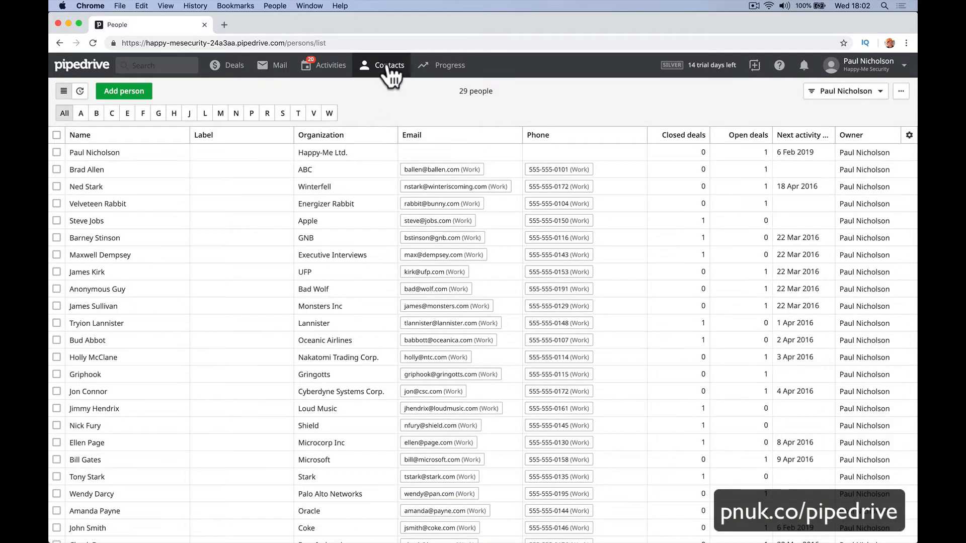
click(386, 103)
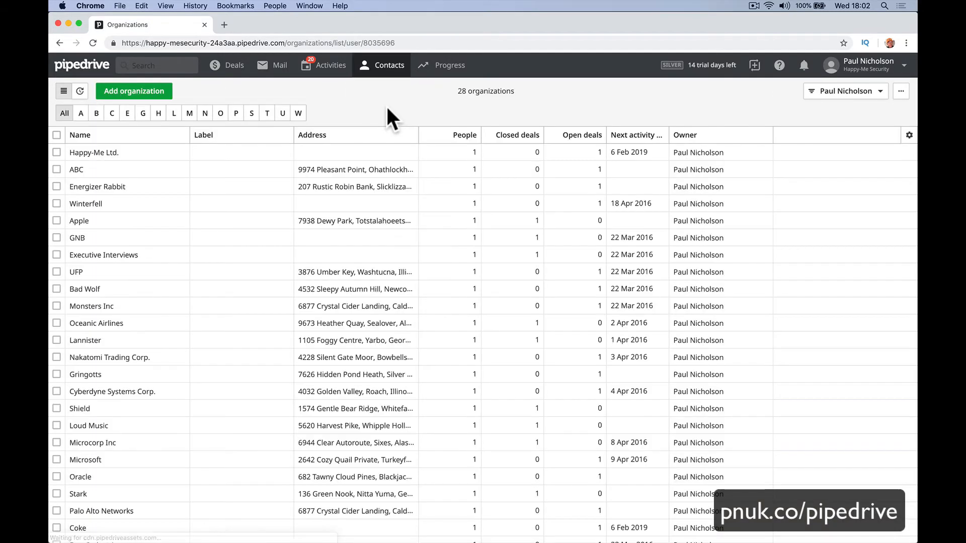
click(104, 251)
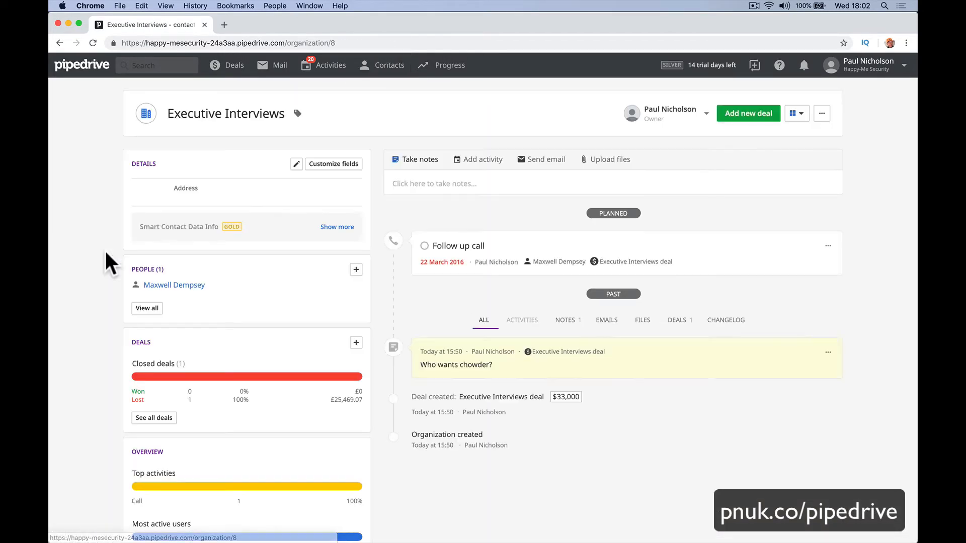
click(171, 285)
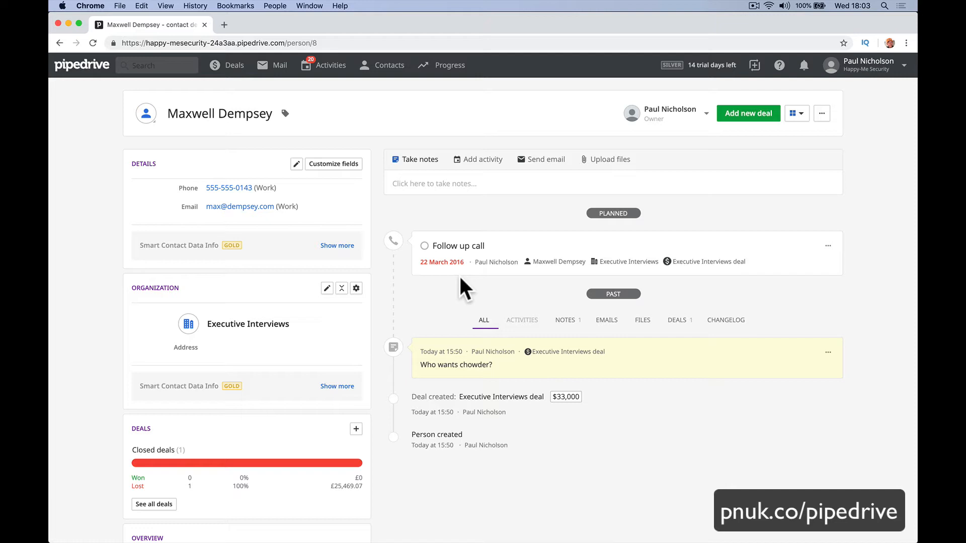
click(456, 201)
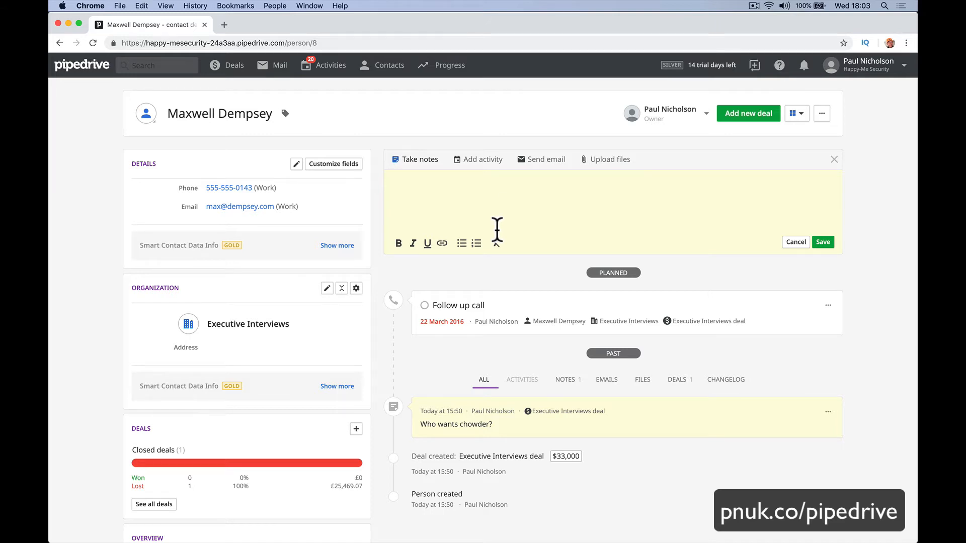
Review all deals linked to this person, dismiss the export option, and close the deals list.
scroll(496, 227, down, 5)
scroll(496, 228, up, 2)
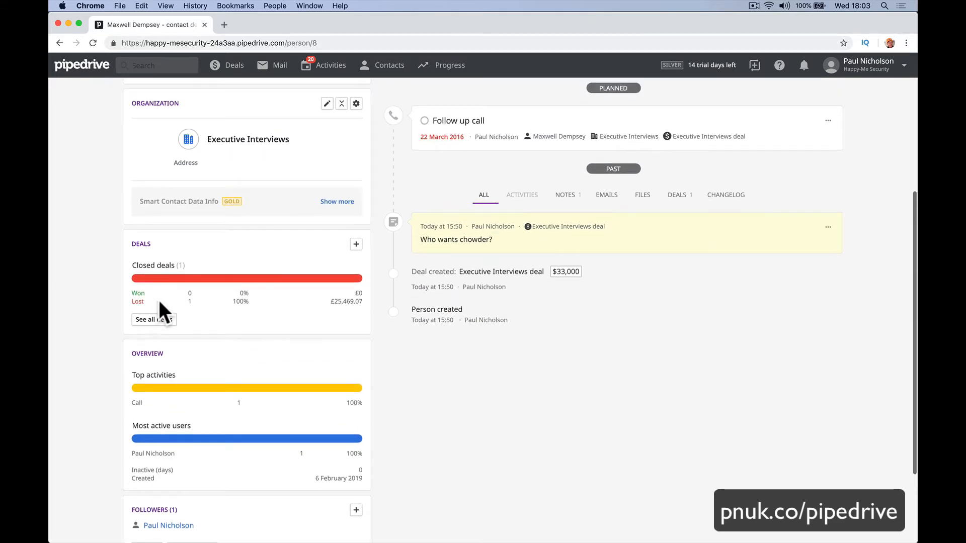
click(154, 319)
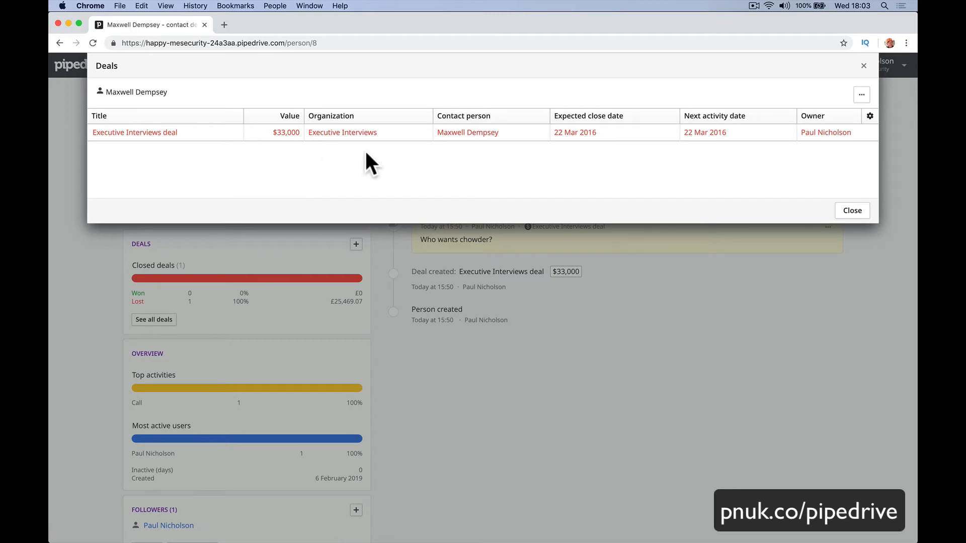
click(868, 92)
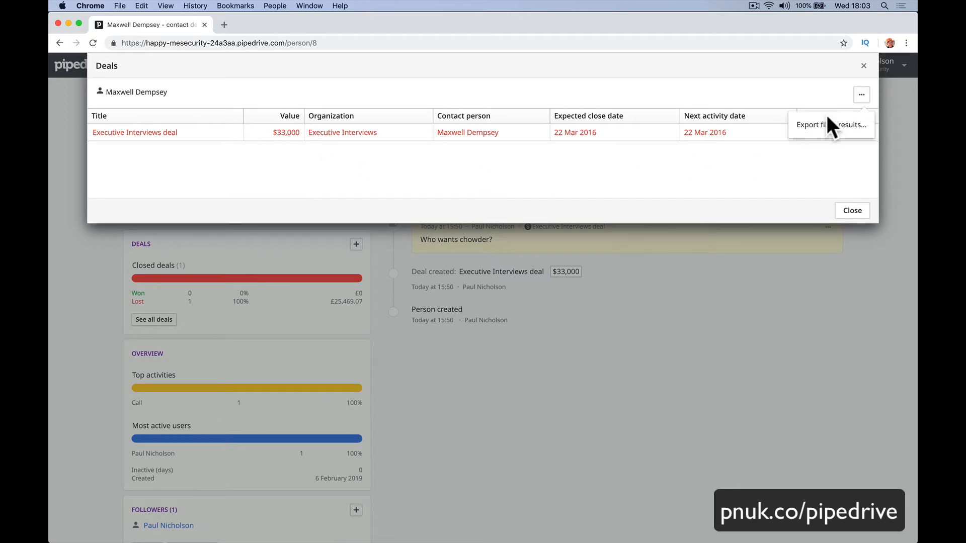
click(690, 183)
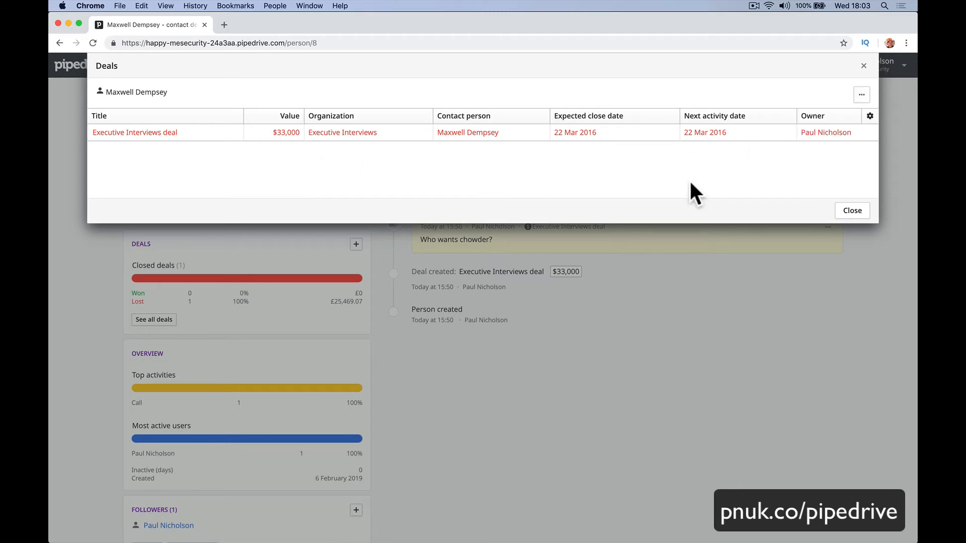
click(863, 66)
scroll(639, 291, up, 4)
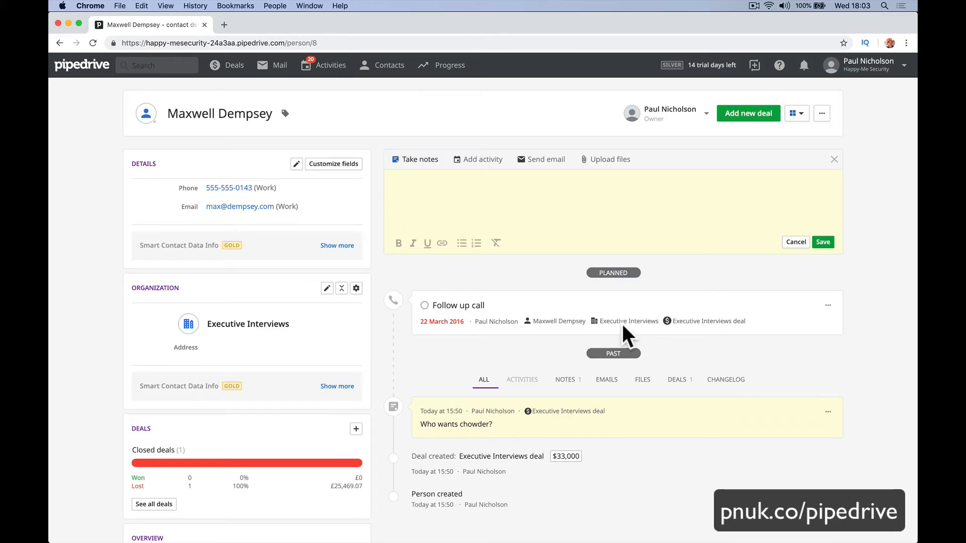
Pass through Deals, People and Organizations, then bring up the Progress dashboard.
click(223, 70)
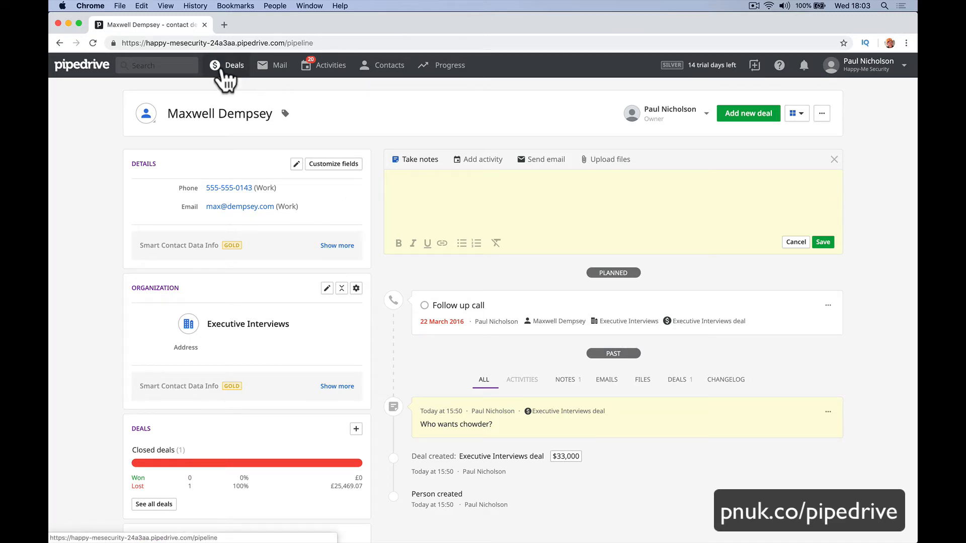
click(385, 90)
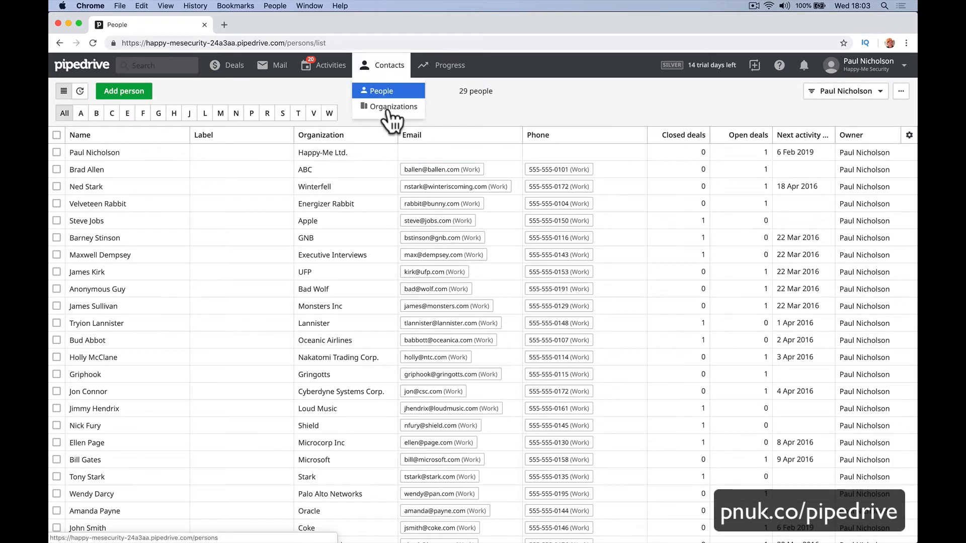
click(392, 108)
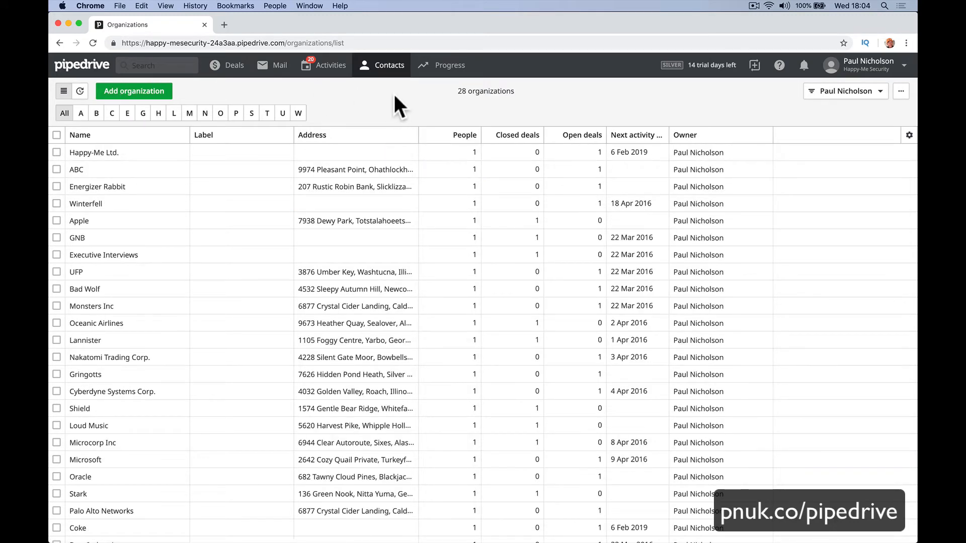
mouse_move(450, 65)
click(445, 88)
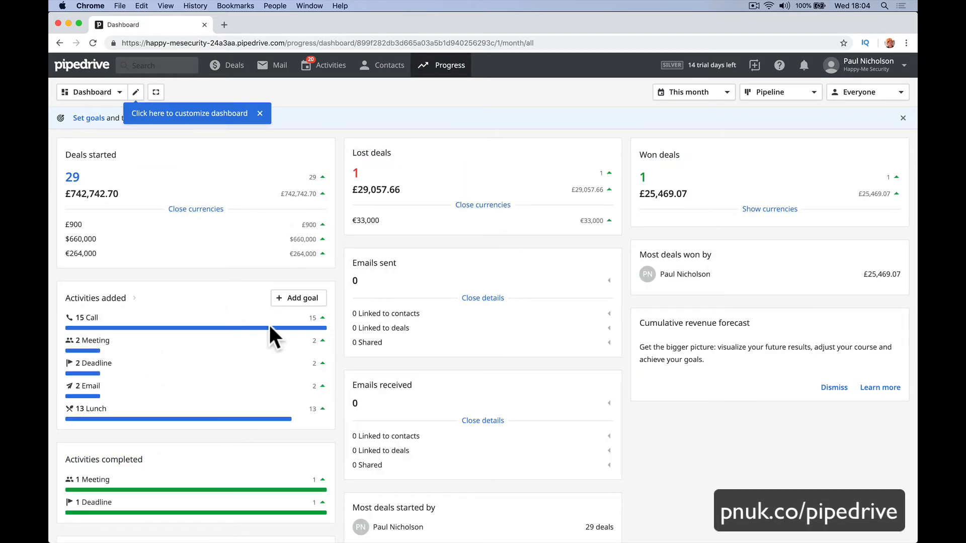
Start and cancel a goal for Activities added, then go to Progress Reports.
click(298, 298)
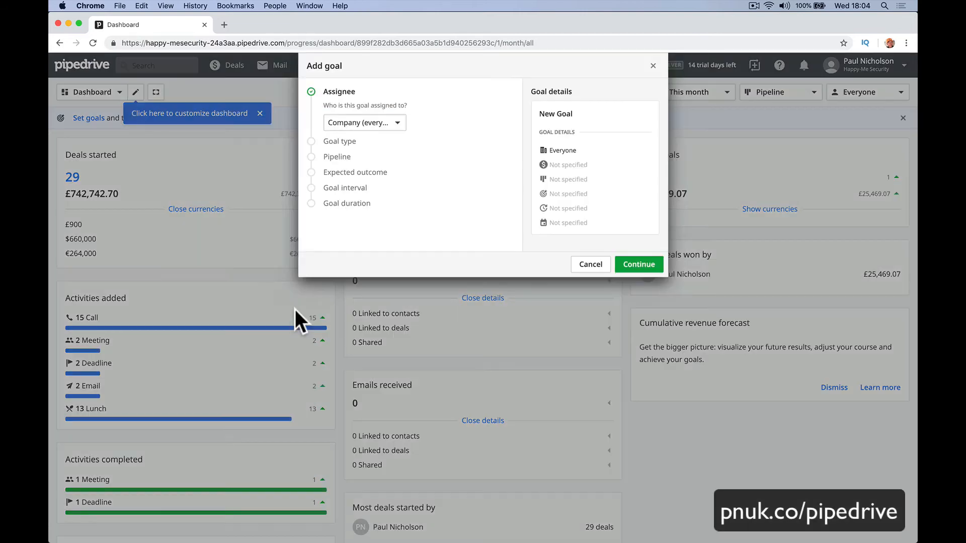
click(578, 265)
mouse_move(450, 71)
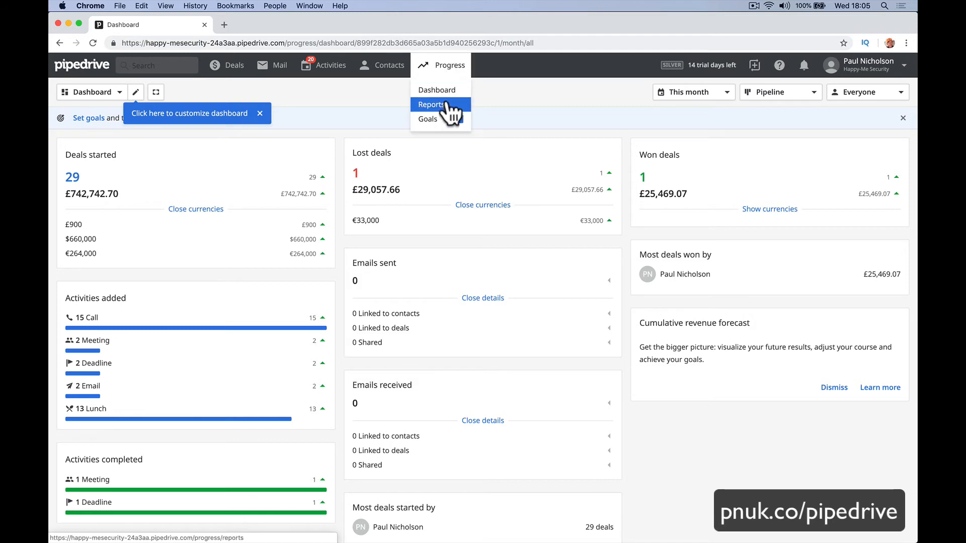
click(445, 105)
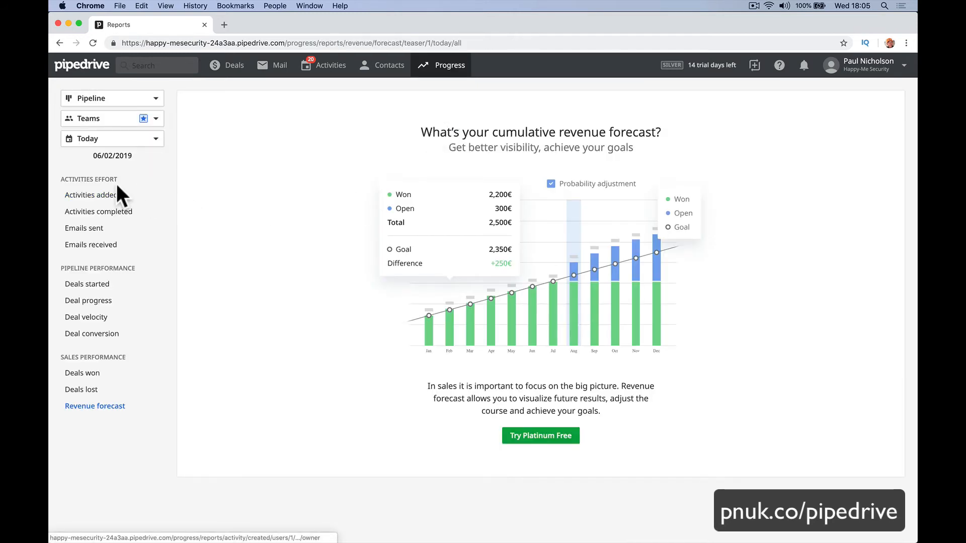
Browse the Activities added, Activities completed, Emails sent and Emails received reports.
click(106, 196)
mouse_move(307, 296)
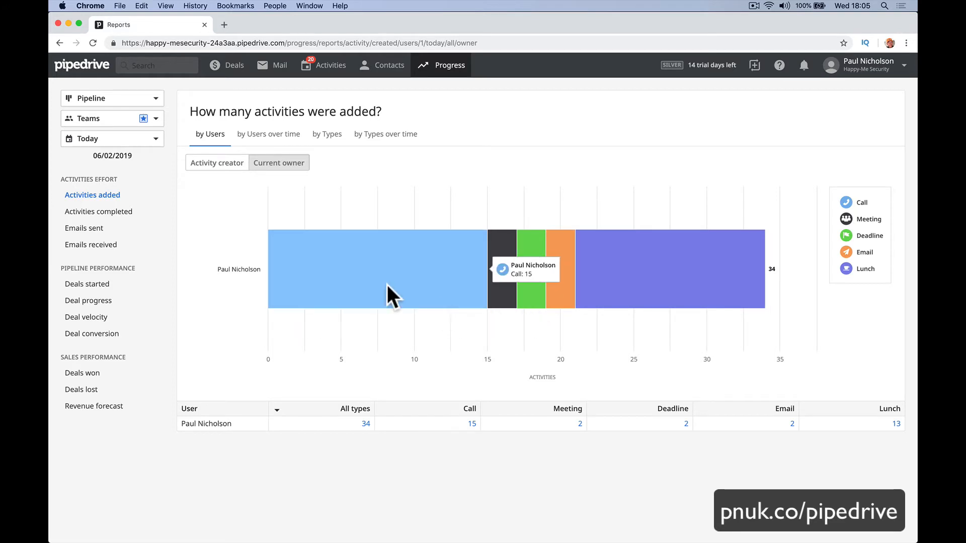
click(141, 214)
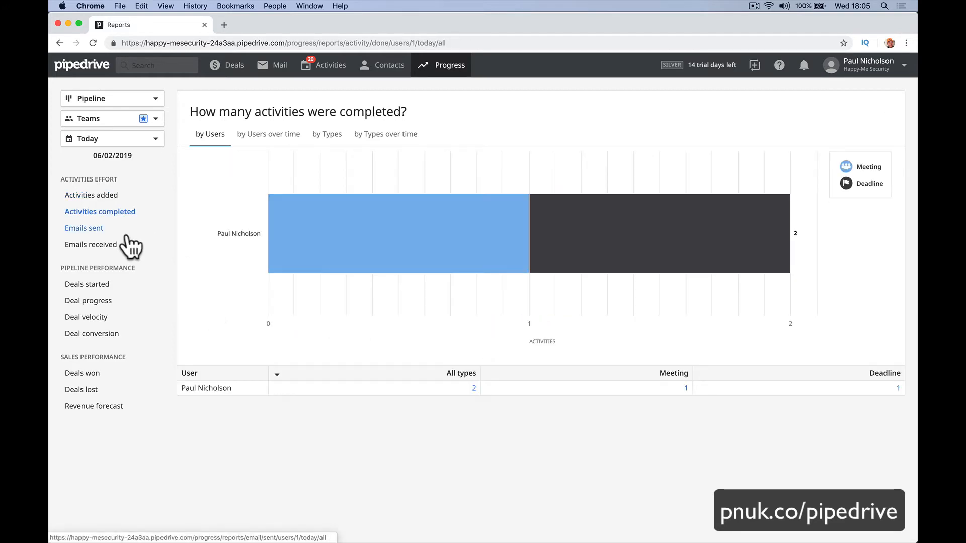
click(123, 230)
click(118, 246)
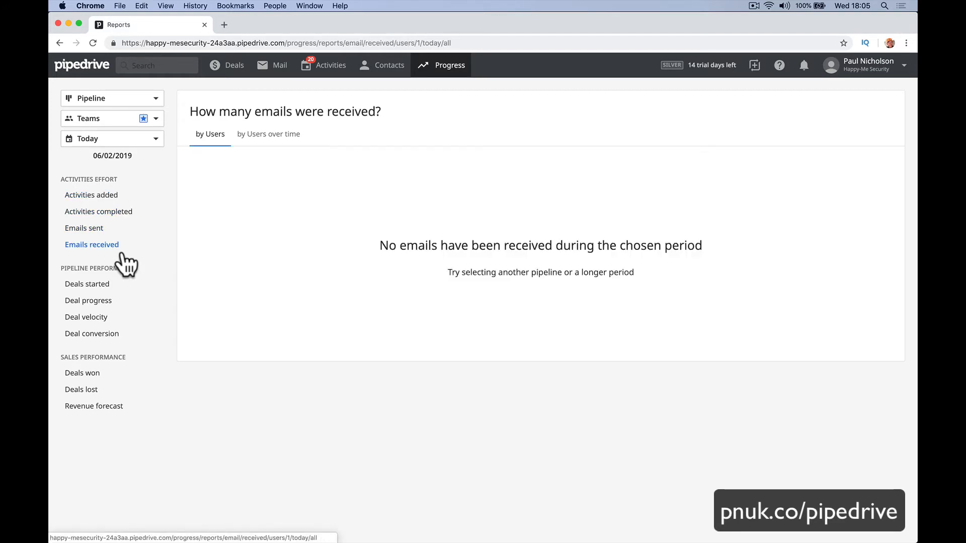
Review the Deals started report and the Deal progress report across pipeline stages.
click(113, 291)
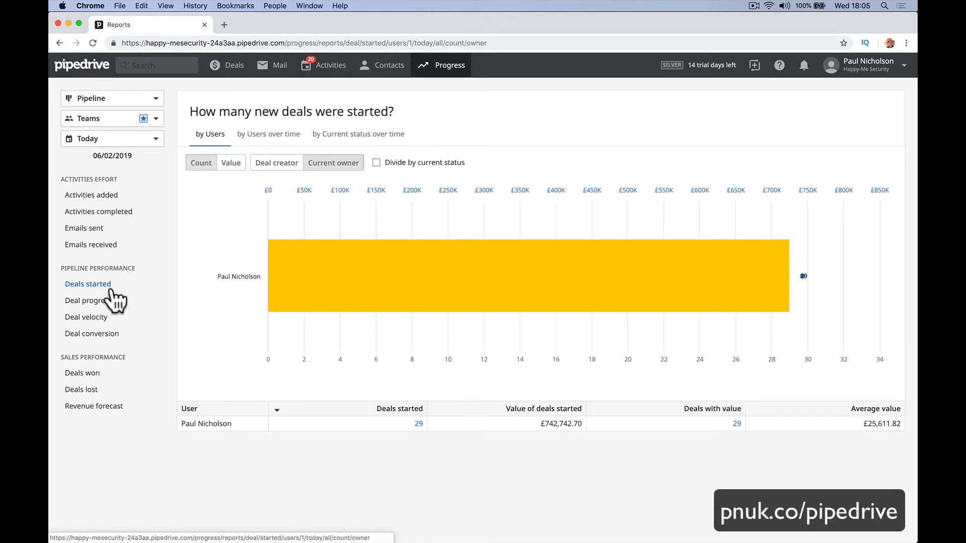
click(97, 301)
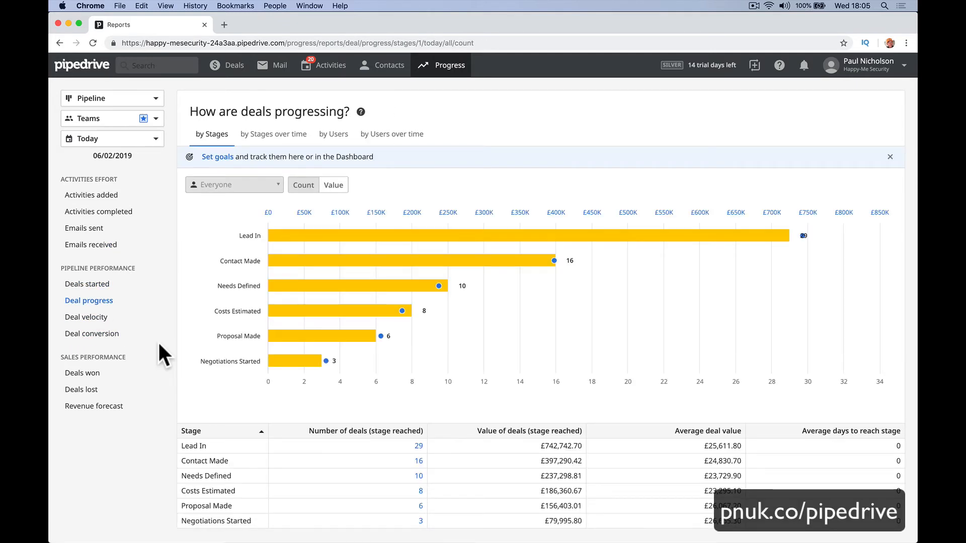
mouse_move(360, 334)
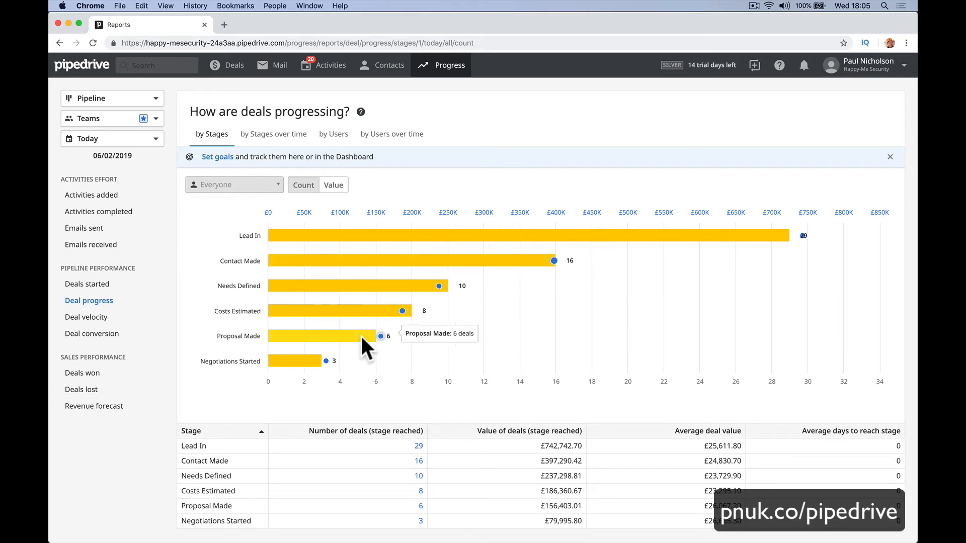
mouse_move(386, 236)
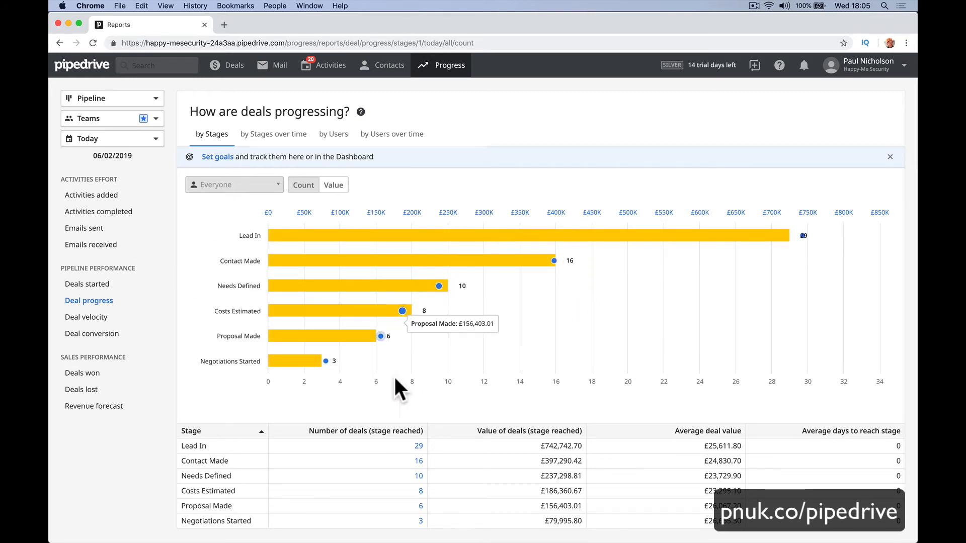
mouse_move(734, 232)
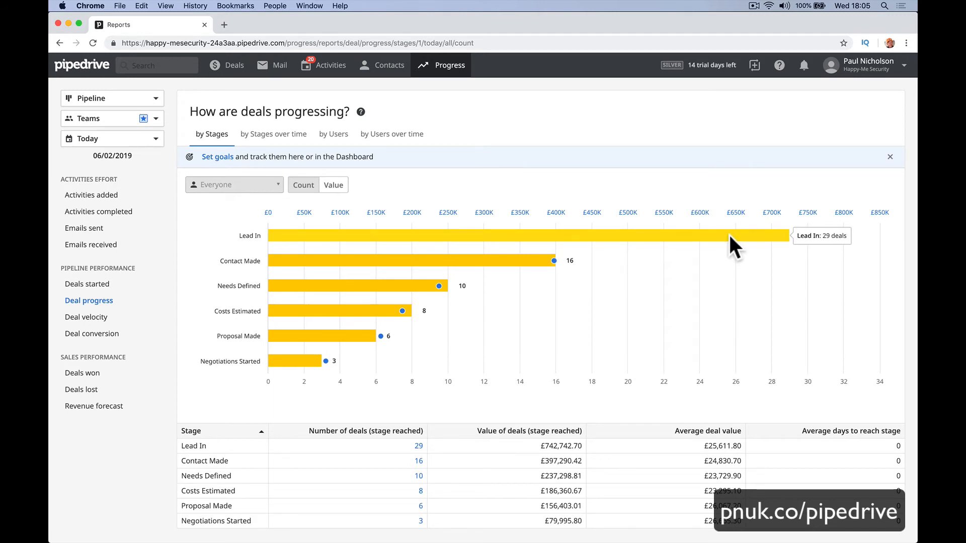
mouse_move(482, 257)
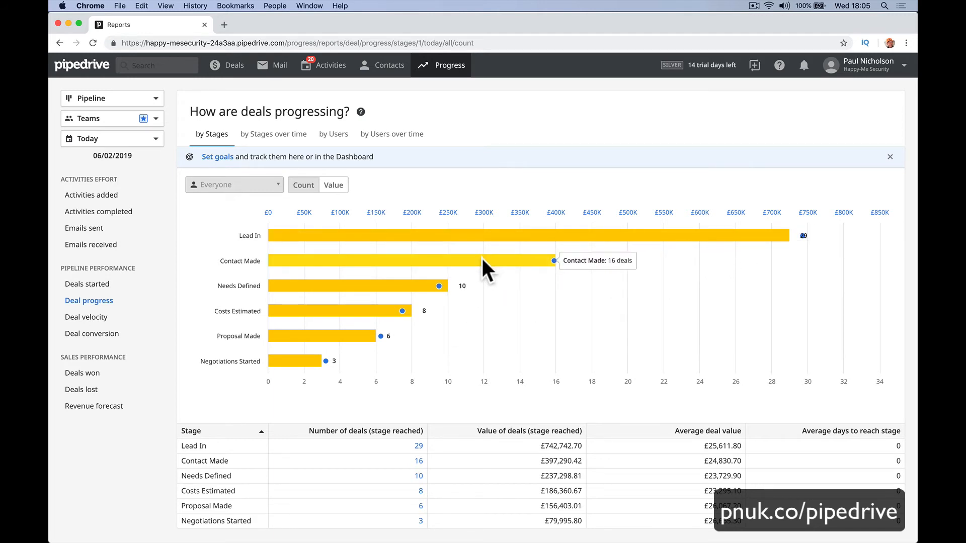
mouse_move(308, 366)
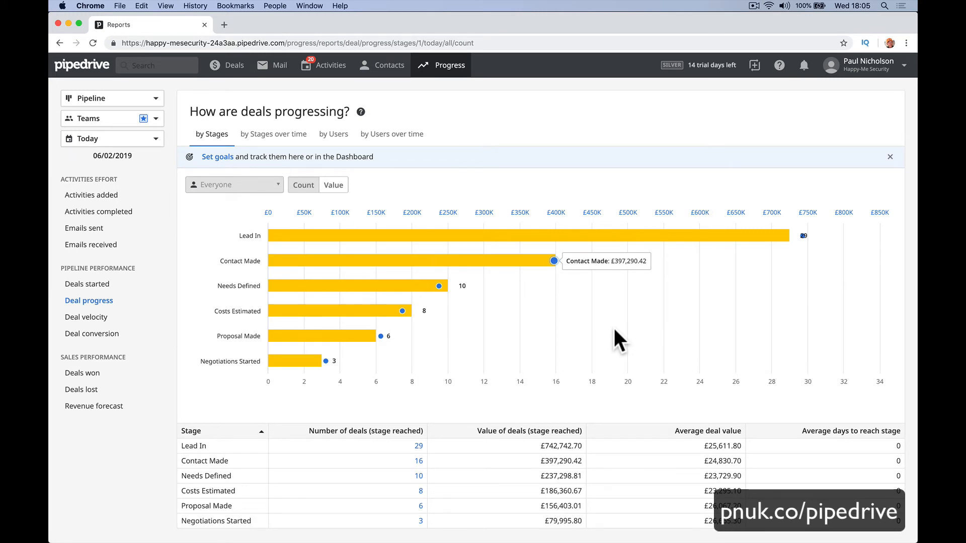
View the Deal velocity and Deal conversion reports, then Deals won showing one £25,469.07 deal.
click(86, 317)
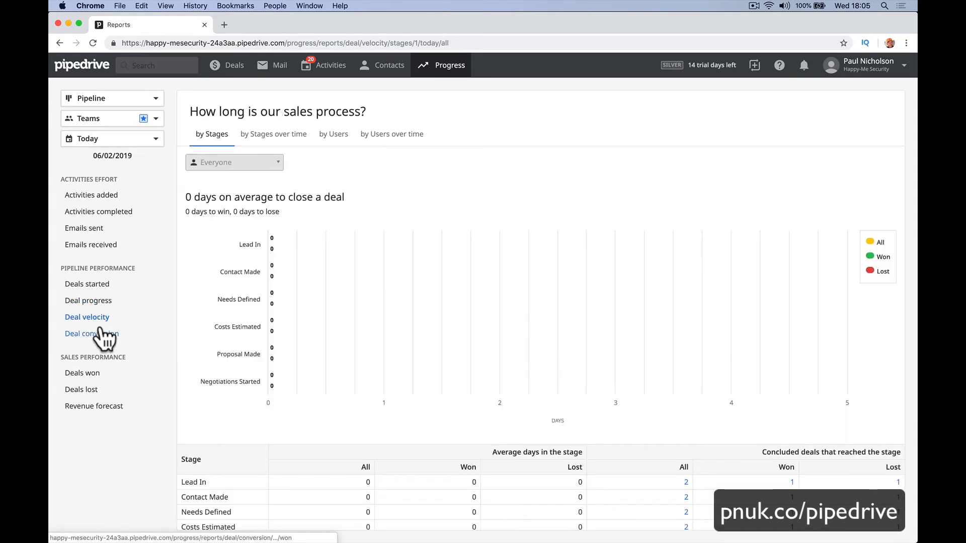
click(104, 336)
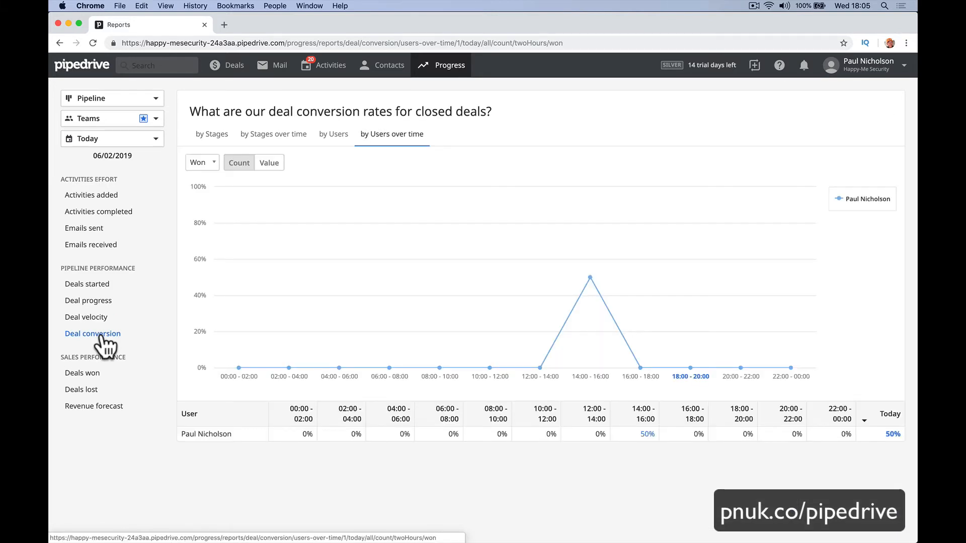
click(95, 374)
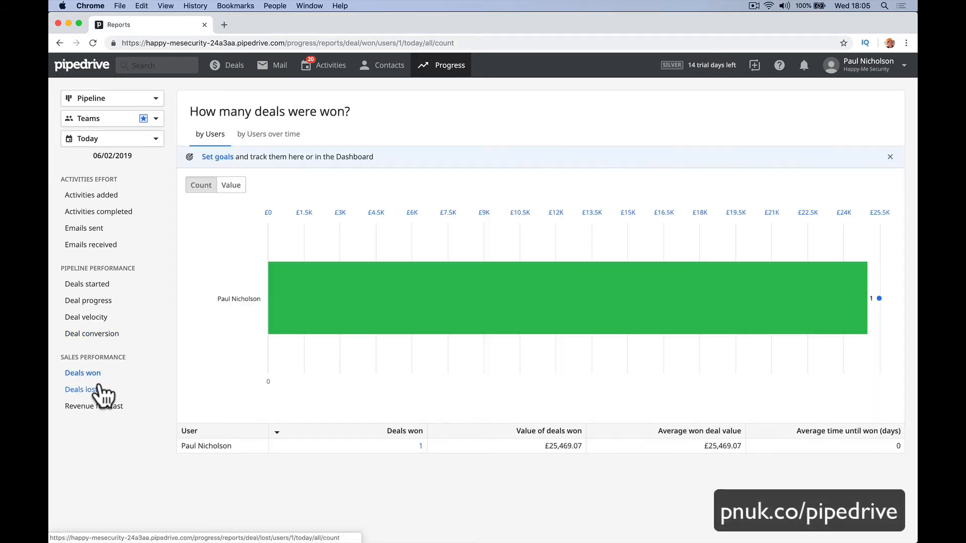
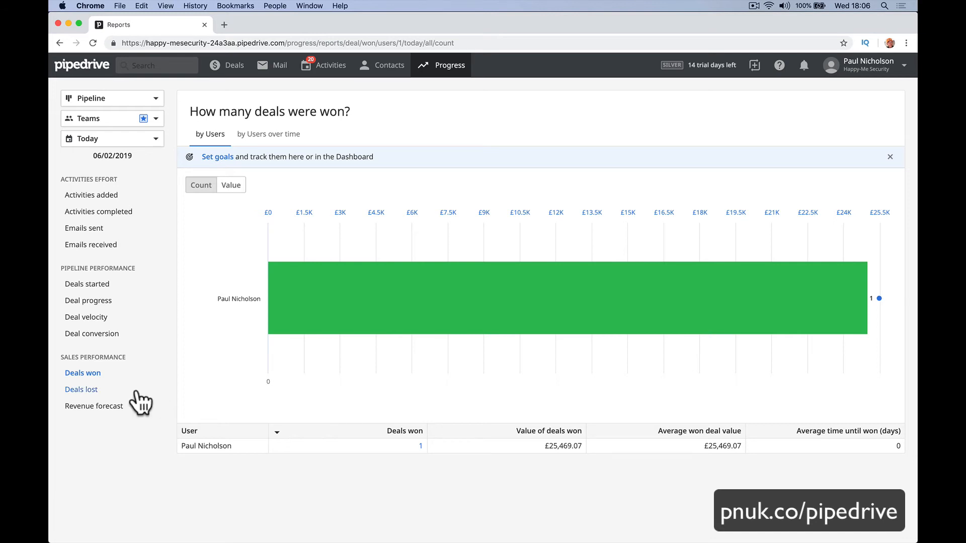
Return to the Deals pipeline board showing 17 deals worth £419,170.90 across six stages.
click(236, 66)
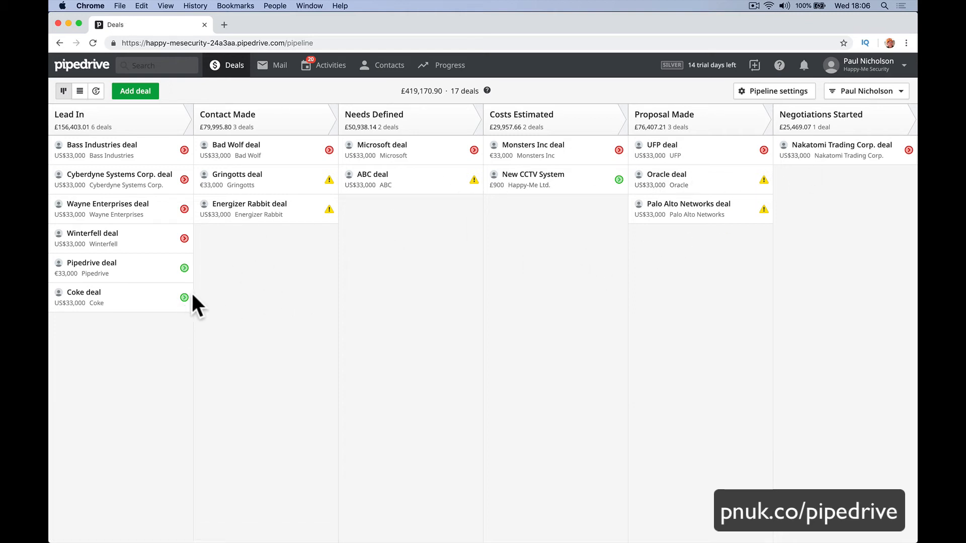
Check the Winterfell deal's overdue activity, then move the Energizer Rabbit deal into Needs Defined.
click(184, 238)
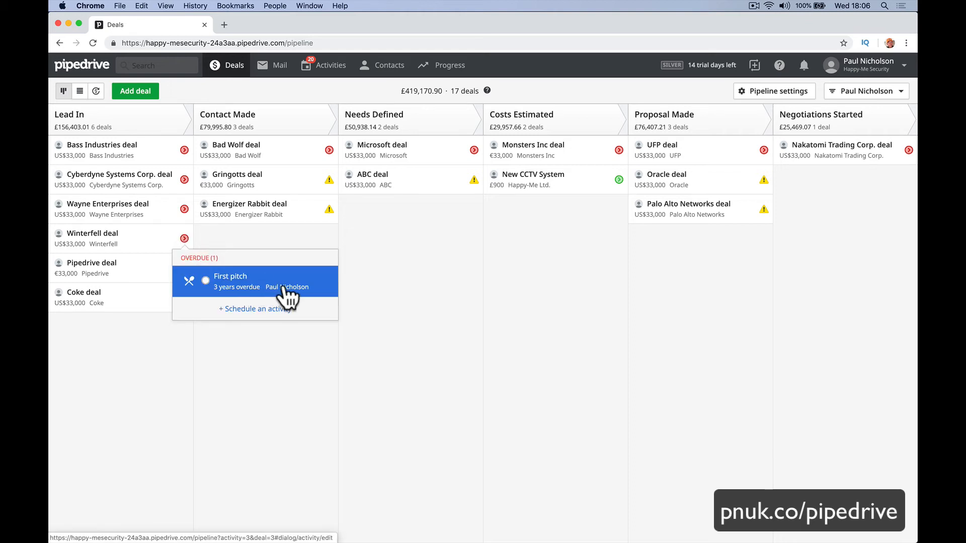
click(236, 309)
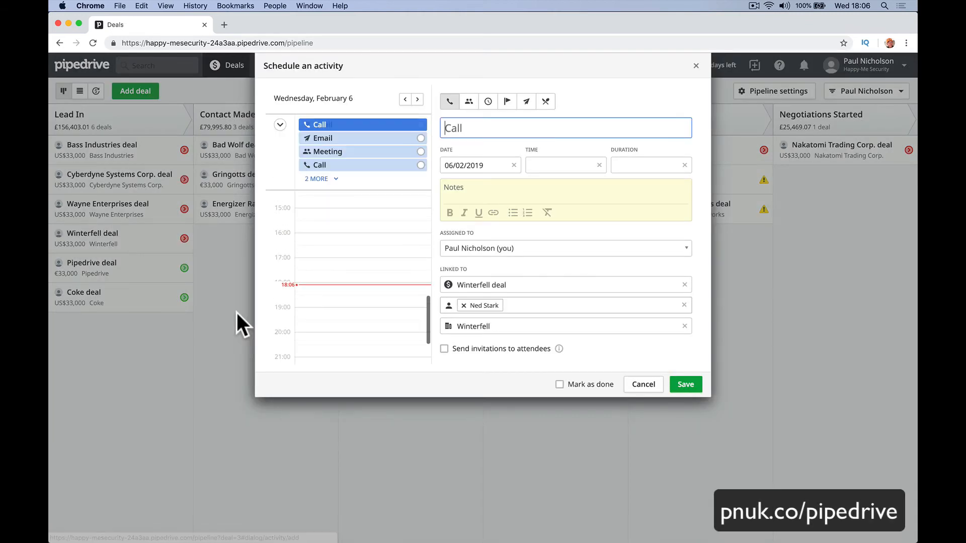
click(643, 384)
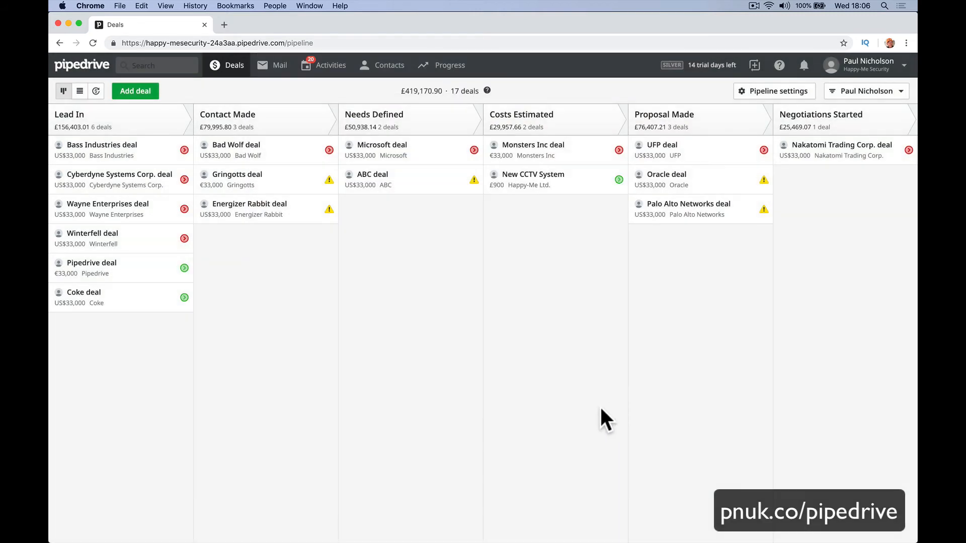
drag(297, 218, 387, 518)
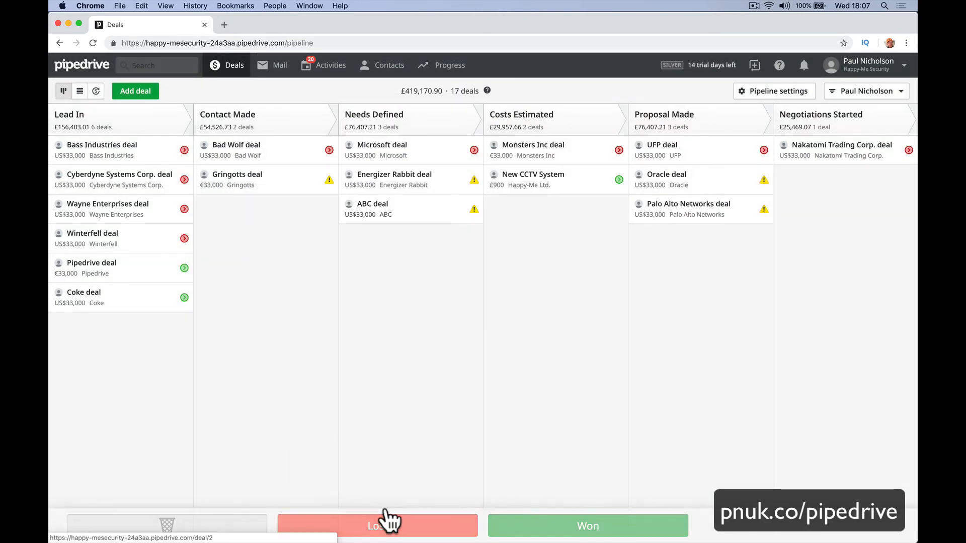
Mark the ABC deal as lost with reason 'Lost on Price' and comment 'Too expensive.'.
drag(417, 221, 403, 526)
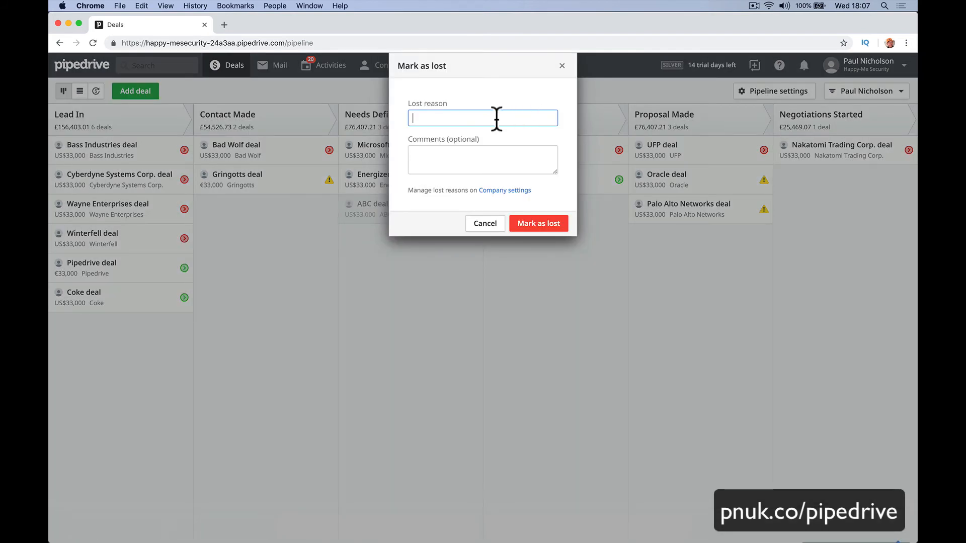
text(Lost on Privce)
key(Tab)
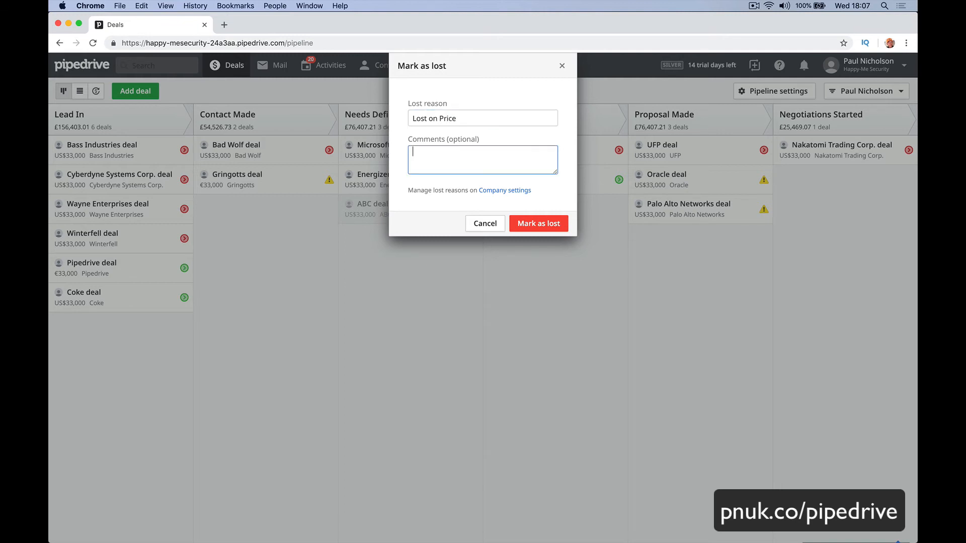
text(Too expensive.)
click(531, 225)
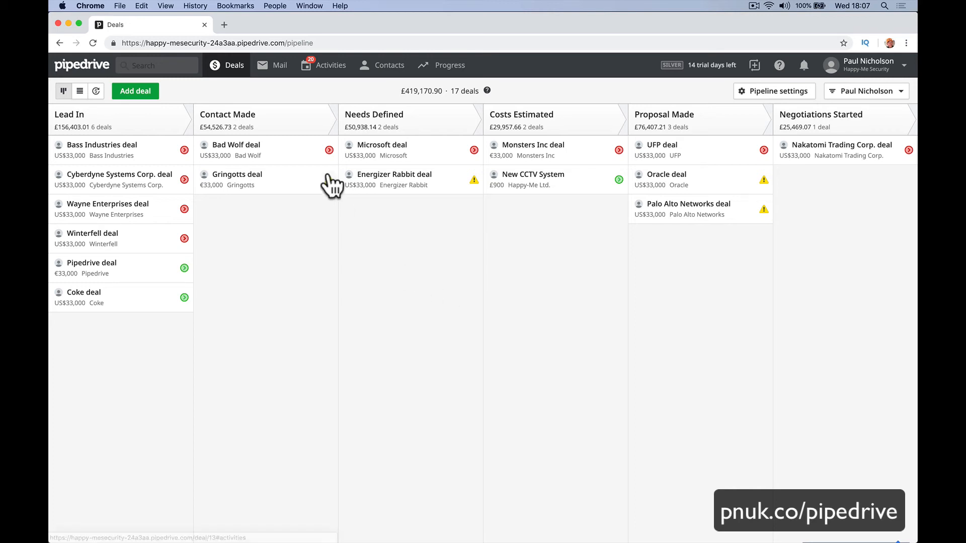
click(289, 75)
Show the Activities list with its 21 planned activities.
click(327, 69)
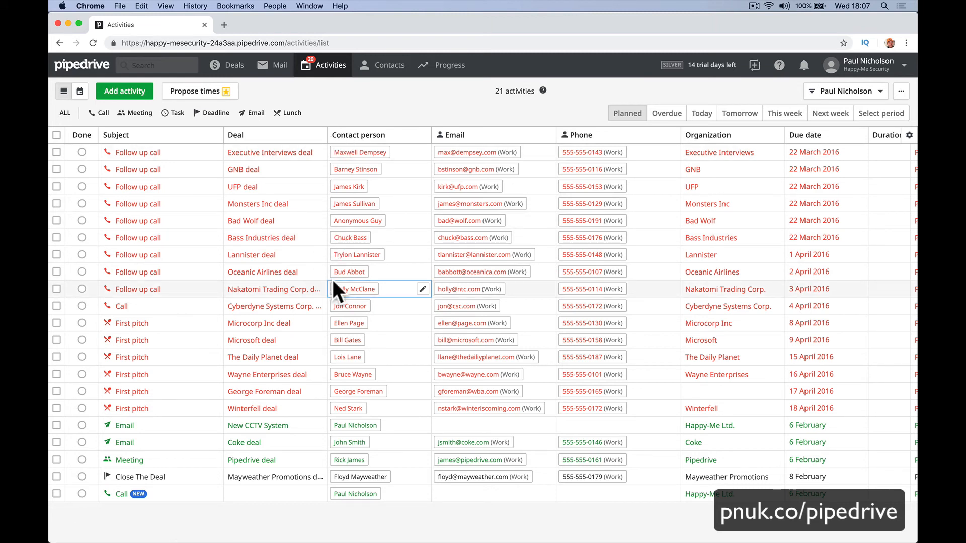
Load the free training forum (free.p) in a new browser tab and scroll through it.
click(224, 25)
text(free.paulnicholson.com)
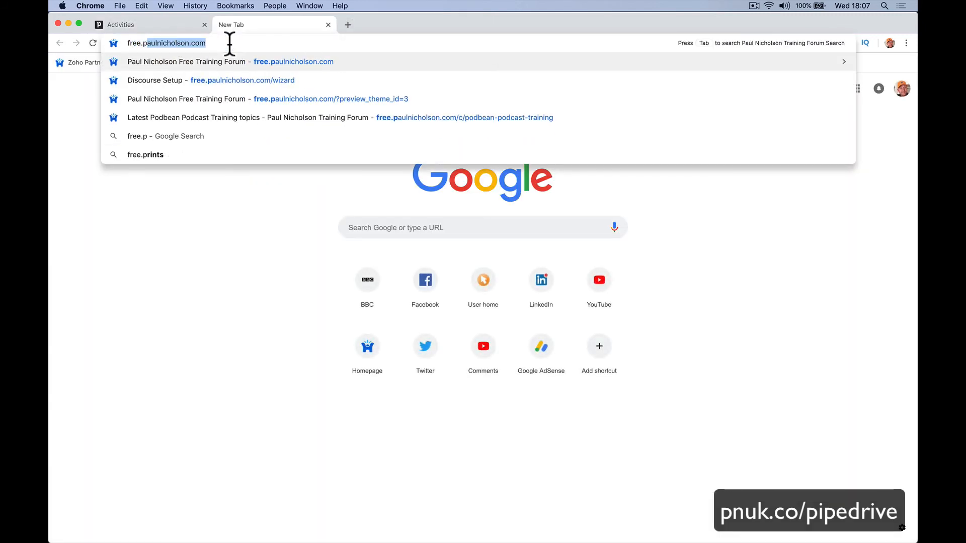
key(Return)
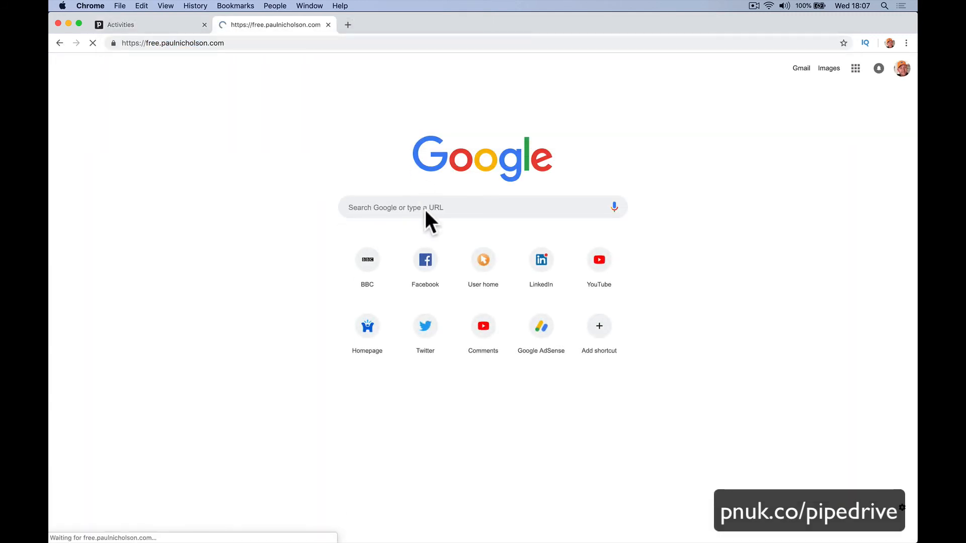
scroll(352, 302, down, 12)
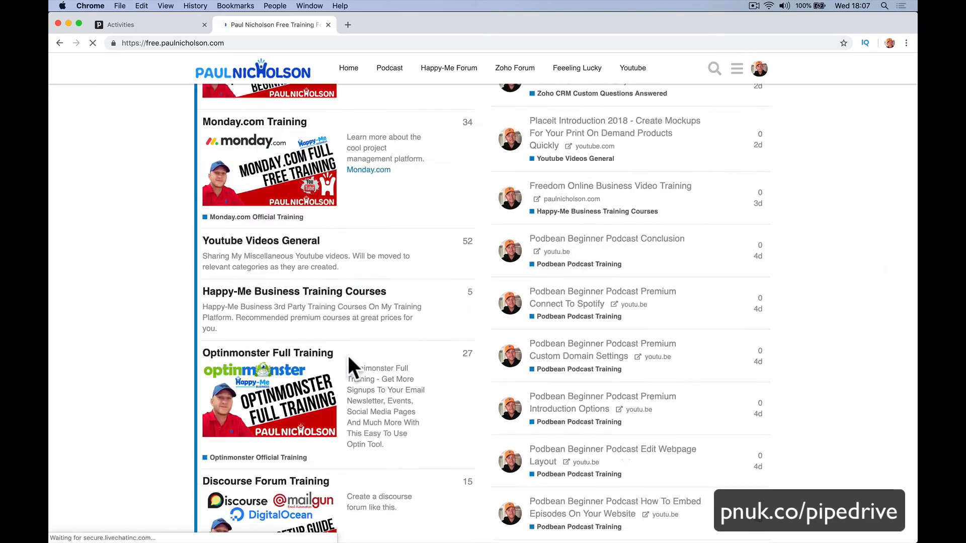
scroll(322, 400, down, 5)
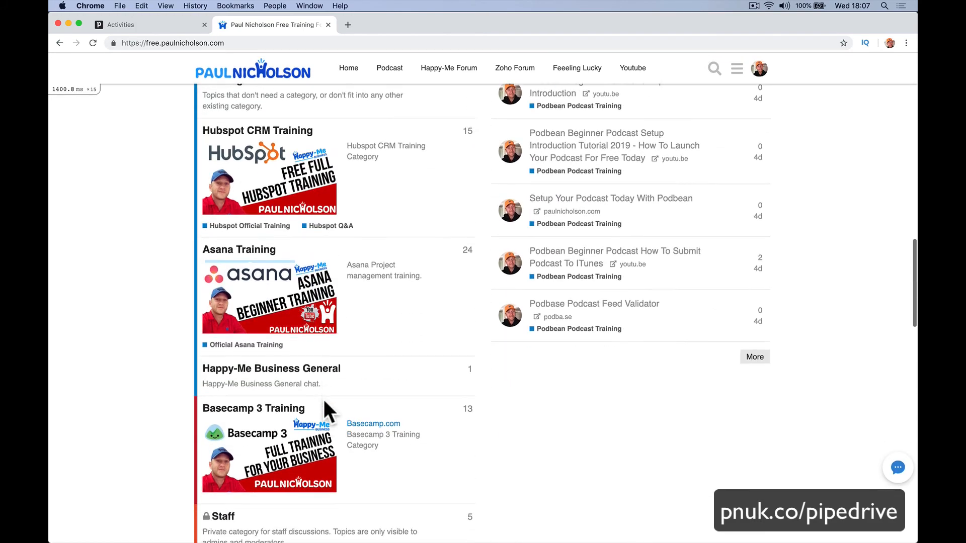
scroll(323, 410, up, 15)
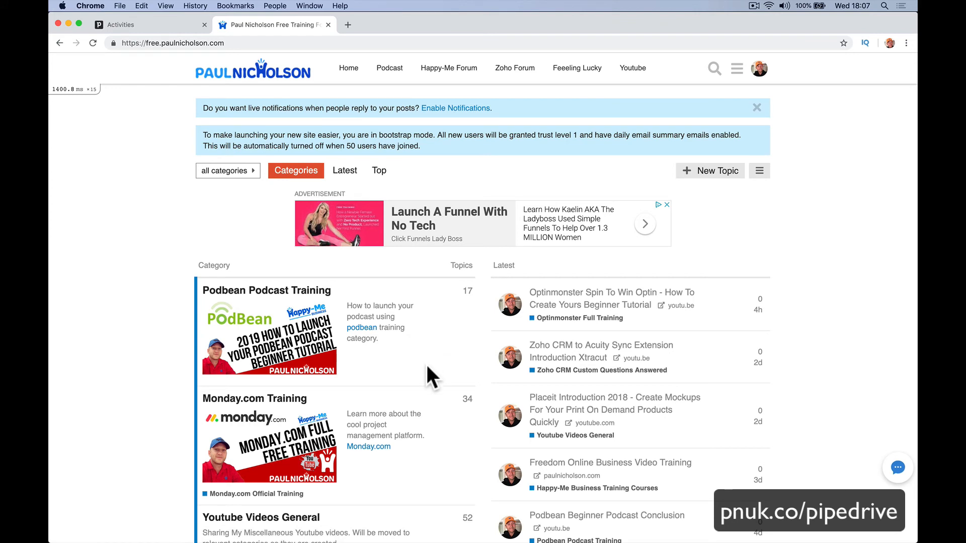
Start a new forum topic, check its category list, discard it, and return to Pipedrive.
click(713, 173)
click(375, 376)
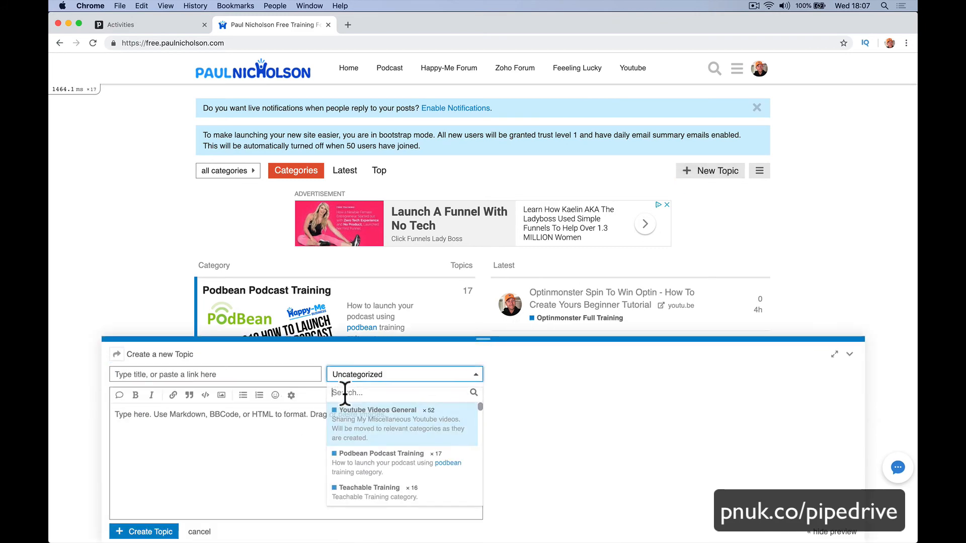
click(225, 434)
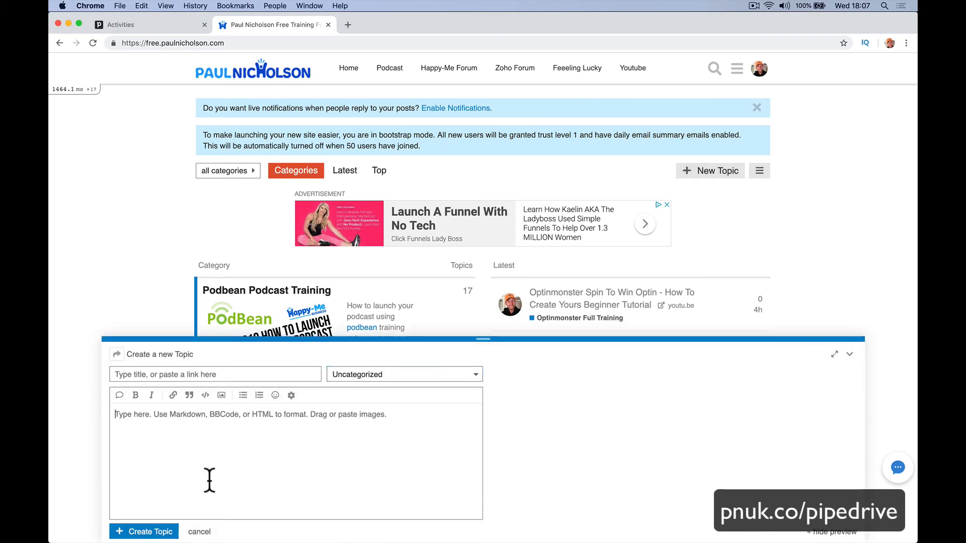
click(199, 532)
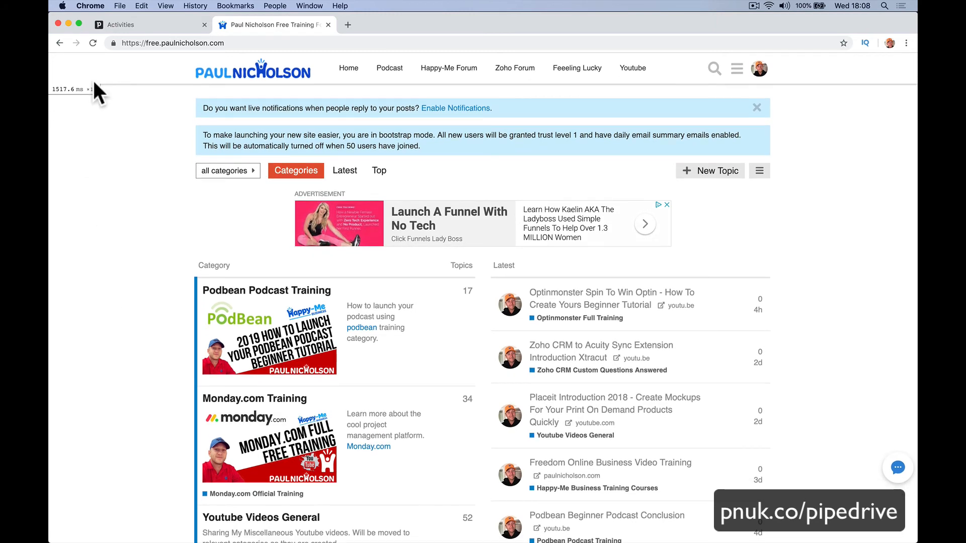
click(137, 24)
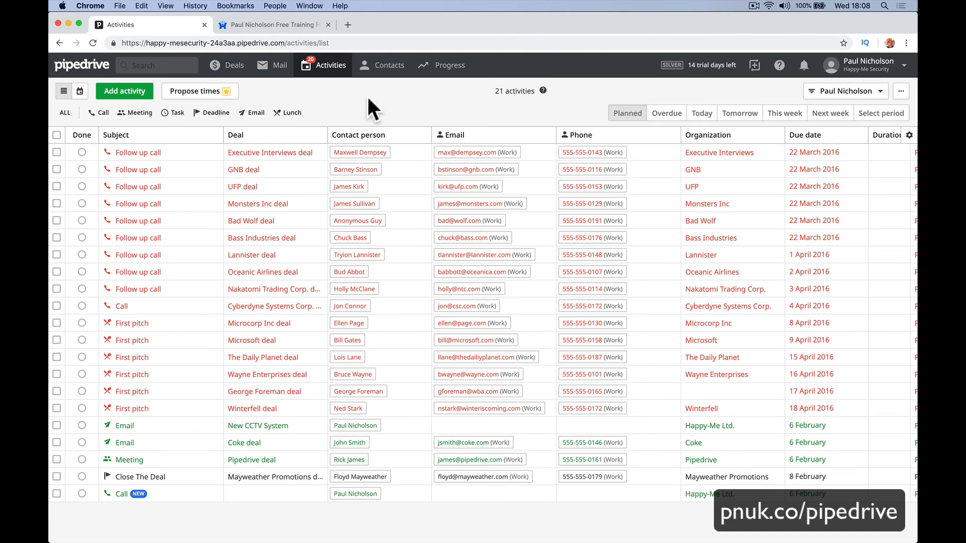
Review the personal profile settings and the Apps & integrations marketplace.
click(861, 68)
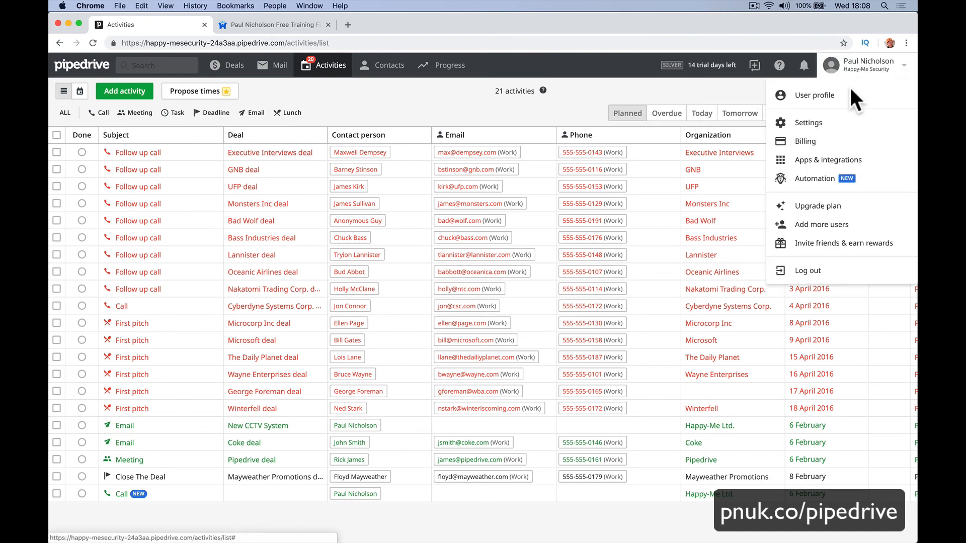
click(810, 123)
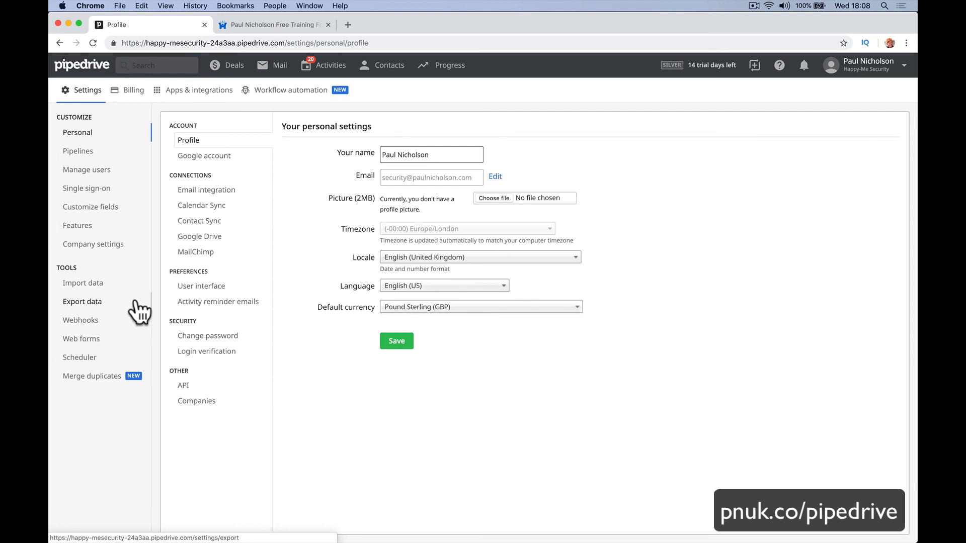
click(194, 96)
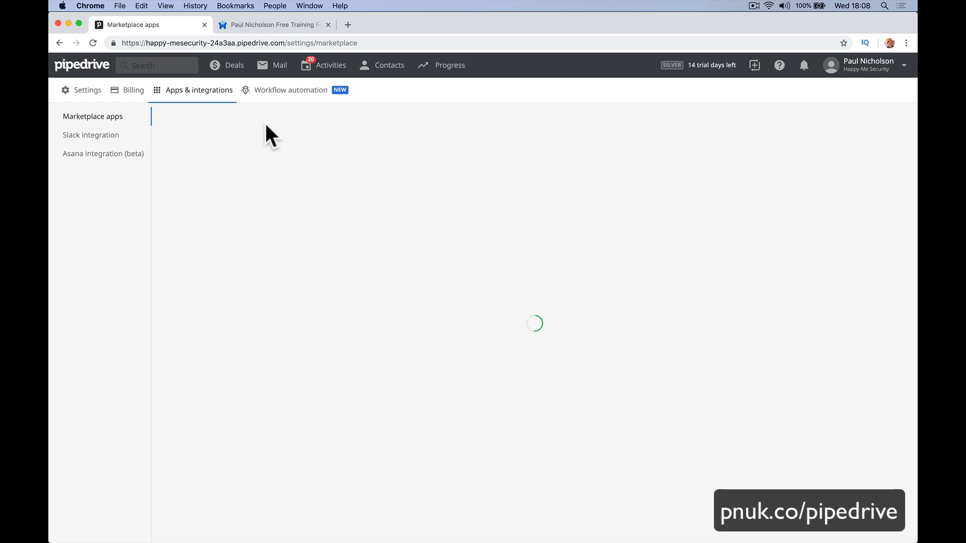
Go back to the Deals board, then open the training forum's LiveChat message form.
click(229, 67)
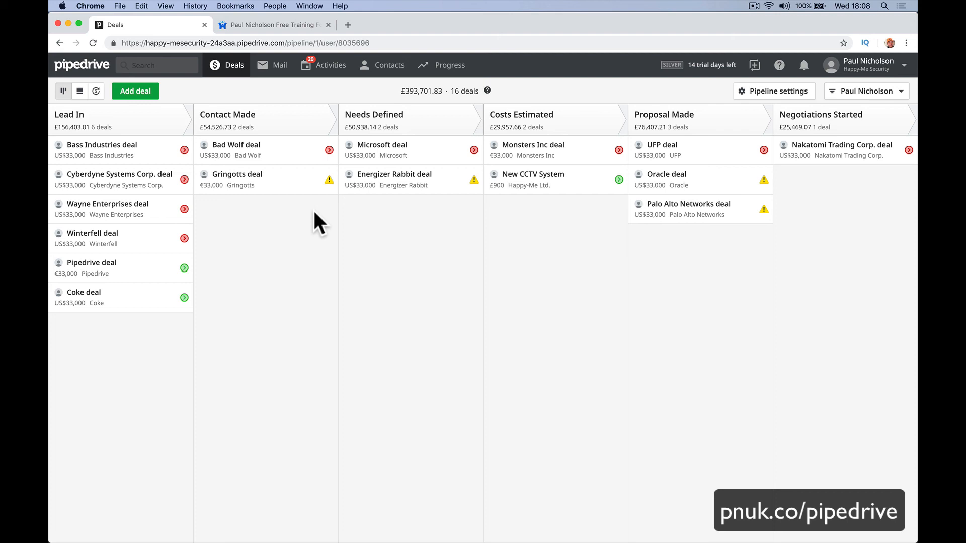
click(312, 25)
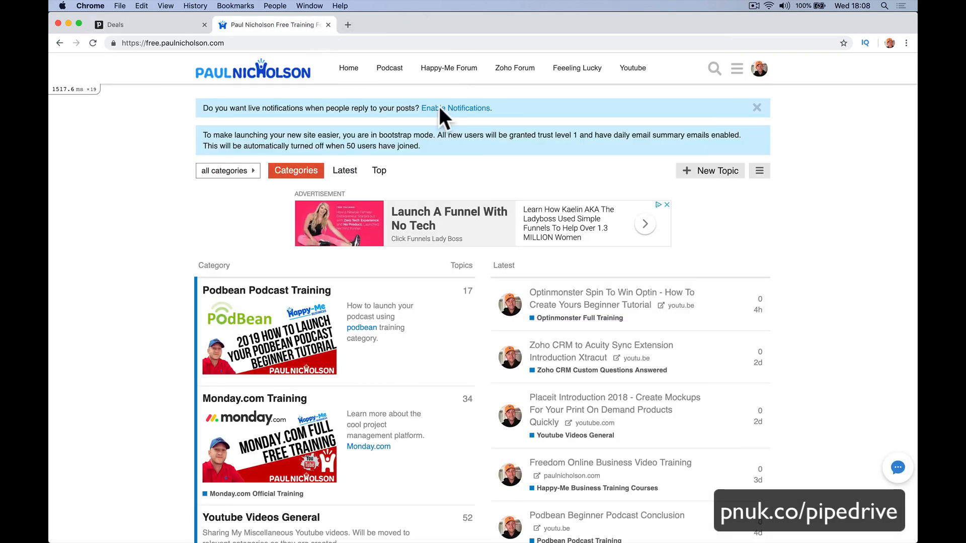
click(897, 467)
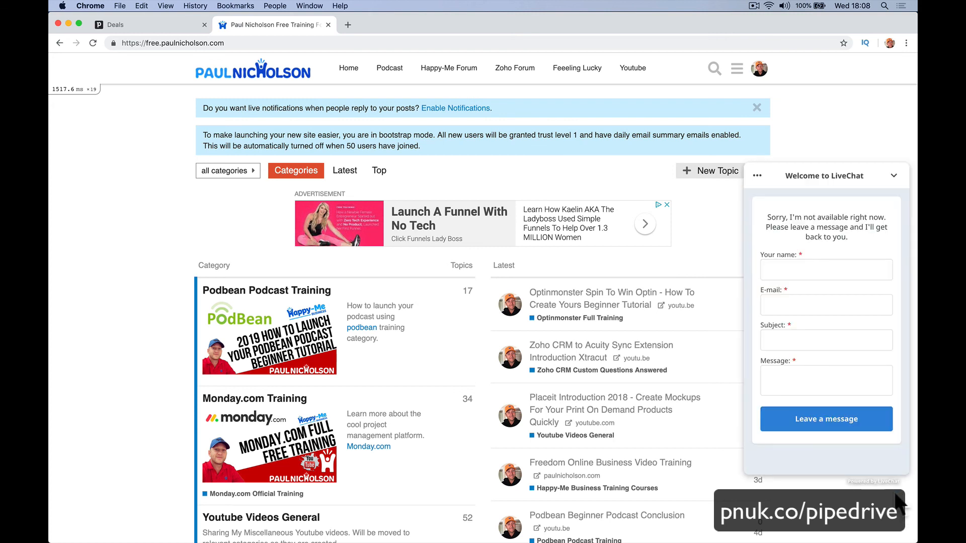